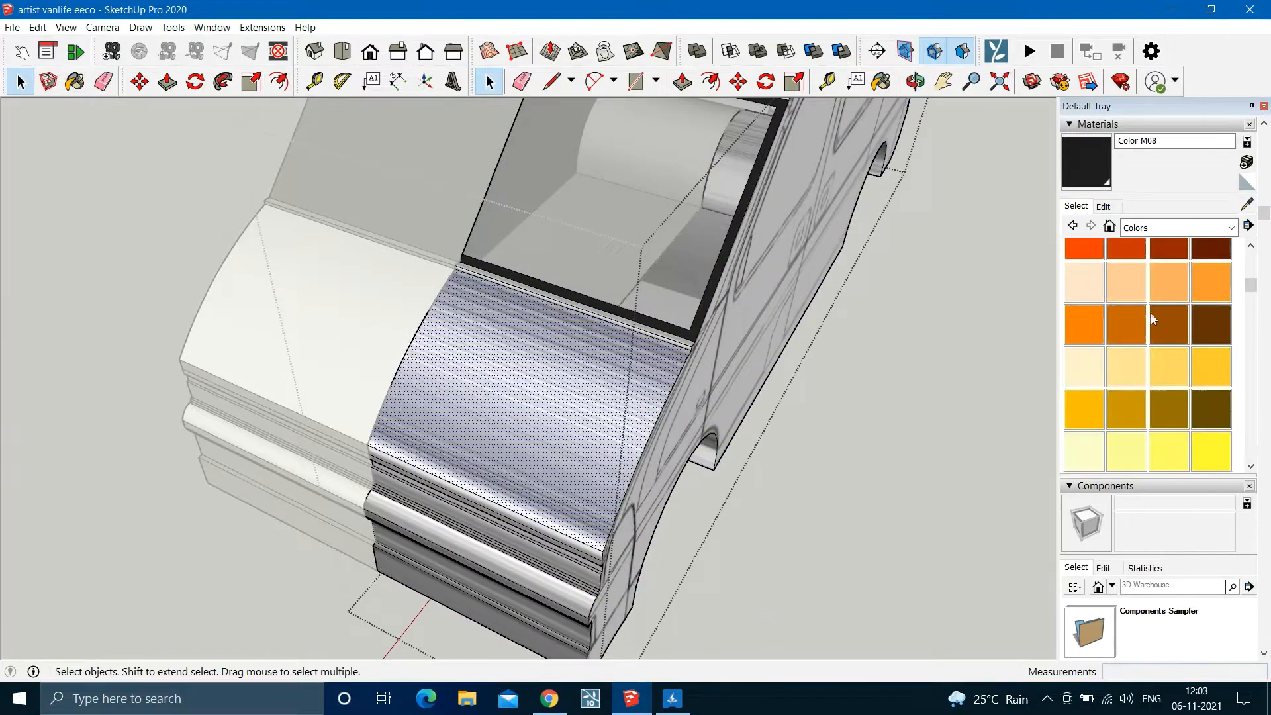
Paint the hood and the narrow front faces below it red with Color A06 on the editable half of the van.
click(1127, 381)
click(630, 331)
scroll(590, 383, up, 3)
mouse_move(590, 382)
middle_down()
mouse_move(621, 349)
mouse_move(582, 369)
mouse_move(457, 239)
mouse_move(541, 279)
middle_up()
click(624, 365)
click(624, 384)
click(624, 412)
scroll(623, 404, up, 5)
click(624, 438)
scroll(612, 404, down, 4)
click(594, 390)
scroll(602, 337, up, 2)
click(541, 281)
click(550, 314)
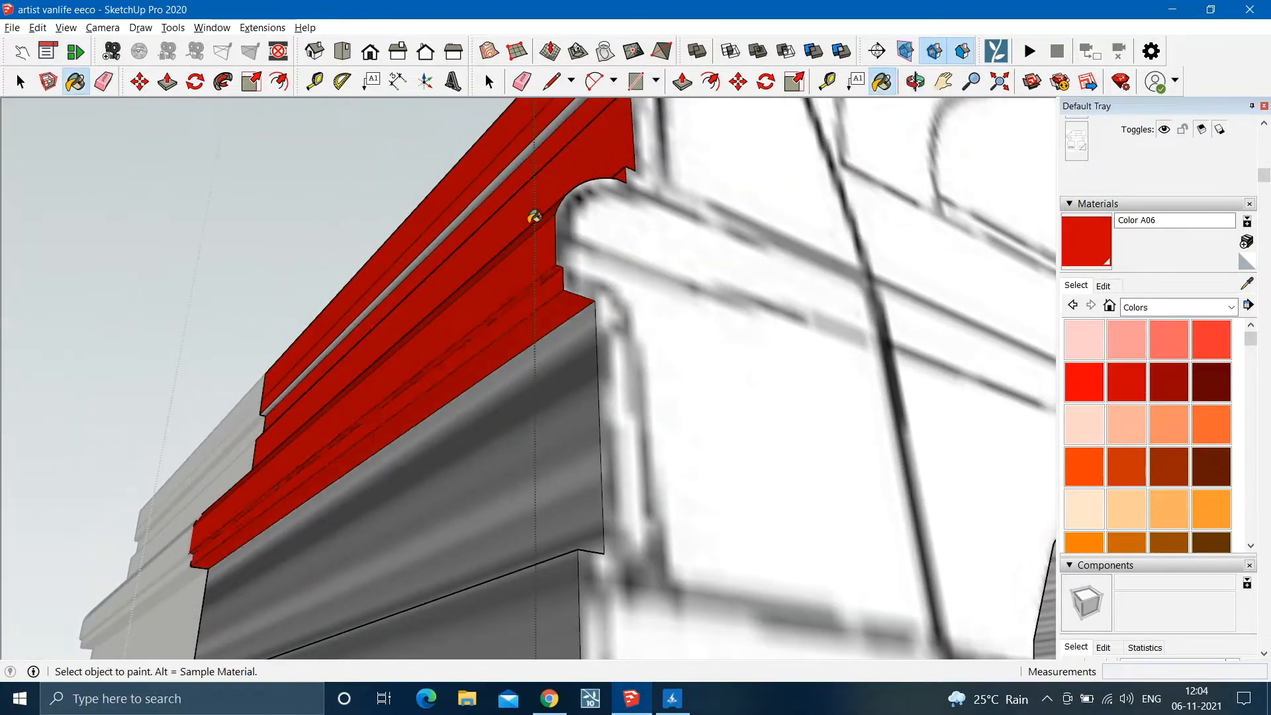
Apply Color A06 to the remaining bumper and lower front faces of the same half.
scroll(547, 278, down, 3)
click(550, 334)
scroll(551, 370, up, 3)
click(550, 503)
middle_drag(265, 298, 350, 419)
scroll(455, 564, up, 3)
click(454, 564)
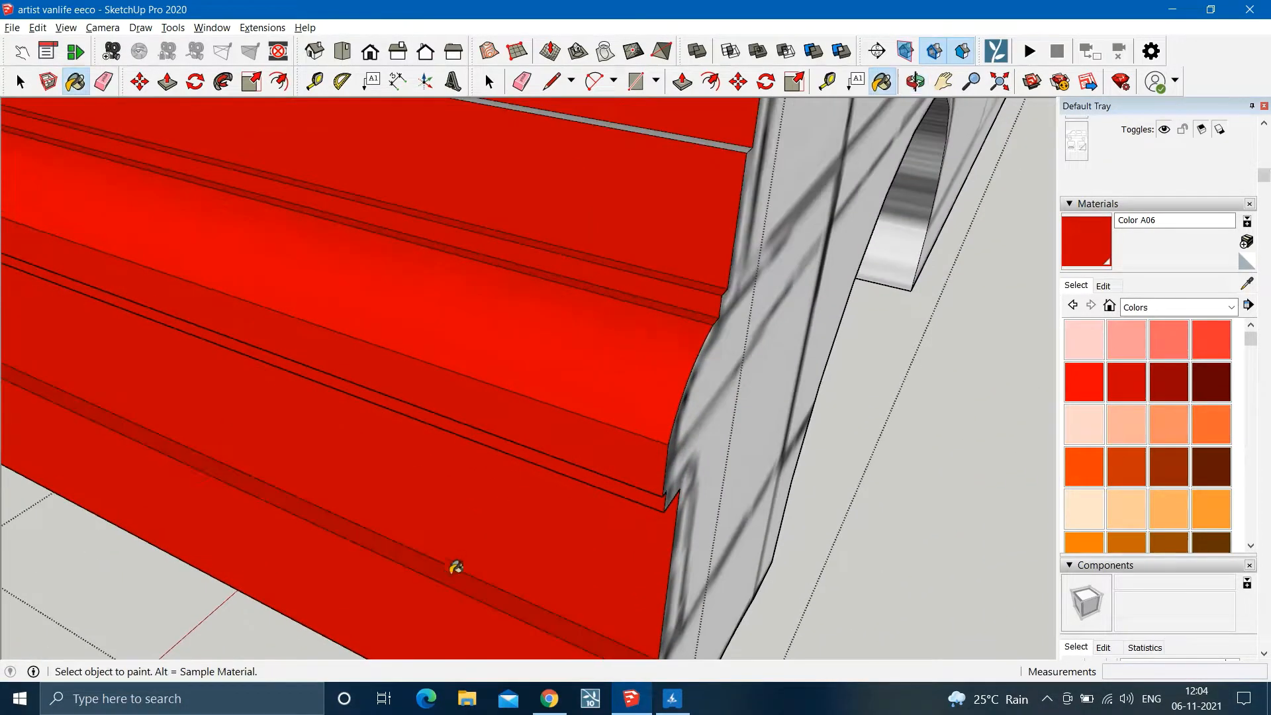
scroll(454, 565, down, 4)
scroll(531, 514, up, 4)
click(530, 514)
scroll(516, 497, down, 5)
mouse_move(505, 488)
middle_down()
mouse_move(591, 123)
mouse_move(429, 267)
mouse_move(483, 281)
middle_up()
click(485, 282)
click(583, 301)
click(696, 408)
scroll(595, 389, down, 4)
key(ctrl+z)
key(ctrl+z)
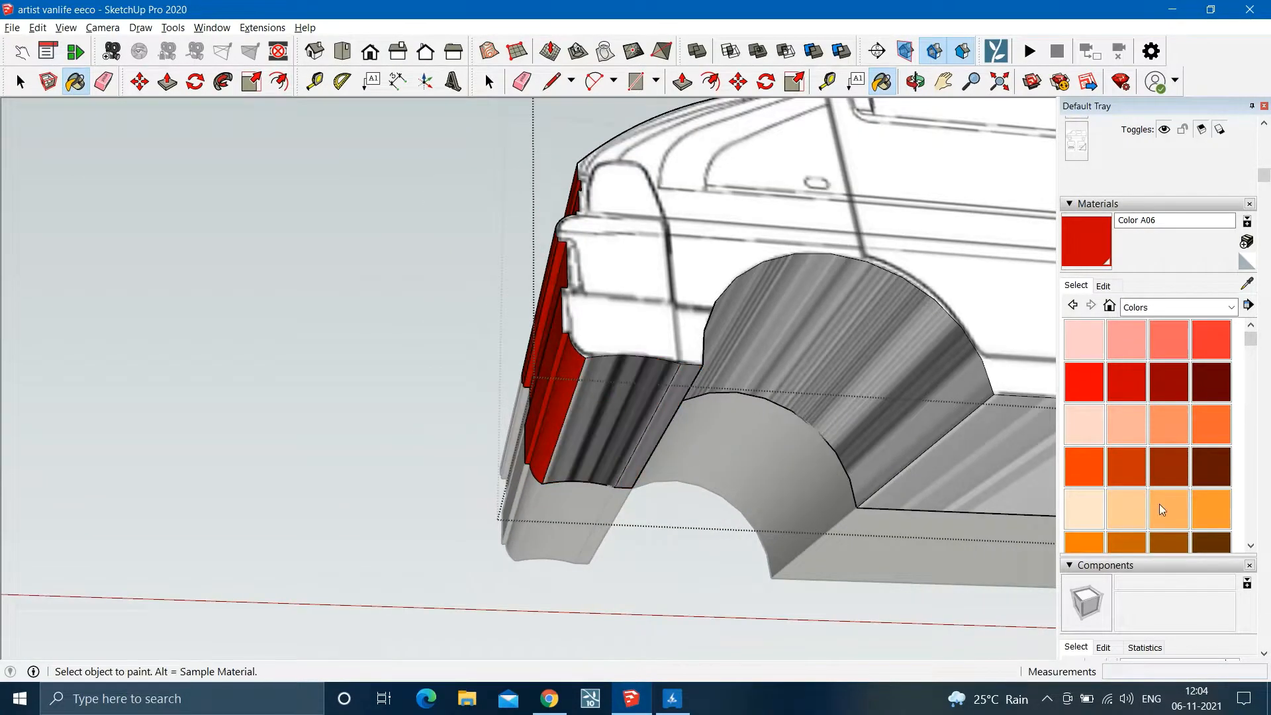
Paint the underside edge, both wheel arches and the bottom faces with Color M08 and leave the group.
scroll(1161, 508, down, 10)
click(1086, 409)
click(617, 416)
click(666, 407)
click(814, 349)
scroll(815, 349, down, 4)
click(662, 434)
scroll(871, 451, up, 2)
click(953, 391)
click(1008, 463)
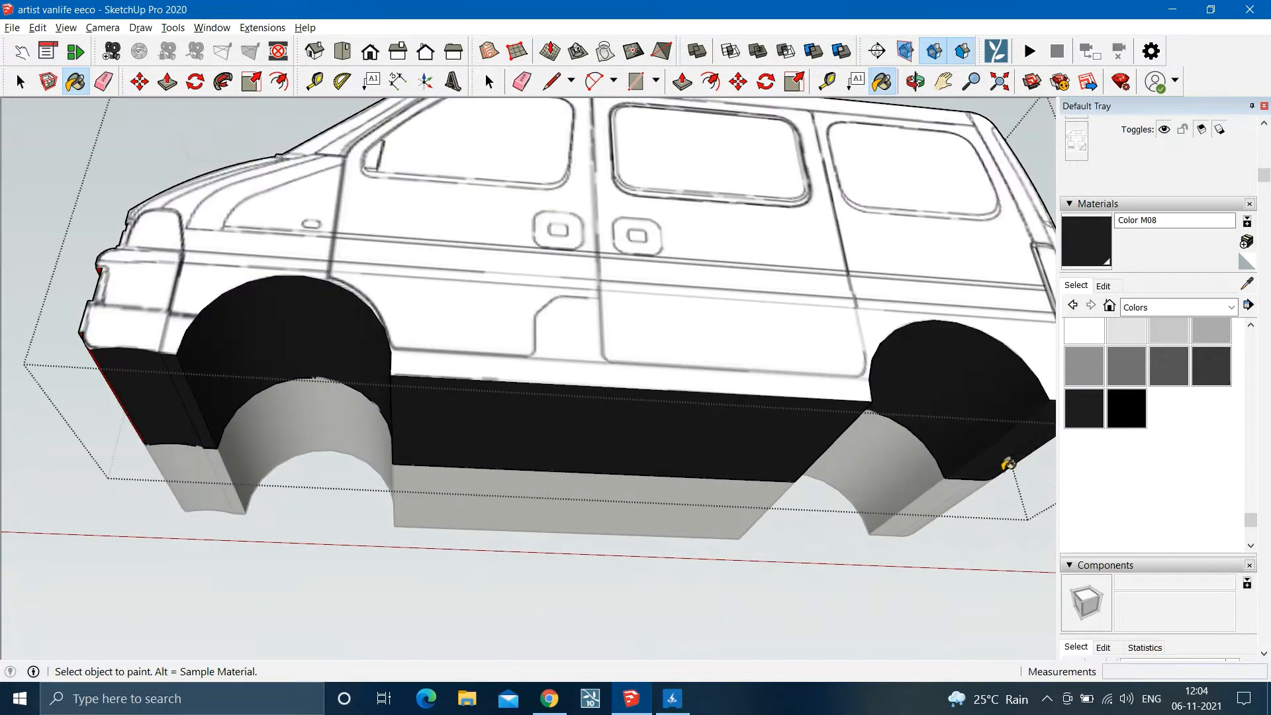
scroll(729, 464, down, 5)
key(space)
click(664, 503)
Examine the painted front of the van from the front and the side.
mouse_move(587, 417)
middle_down()
mouse_move(661, 494)
mouse_move(768, 477)
middle_up()
scroll(795, 493, up, 2)
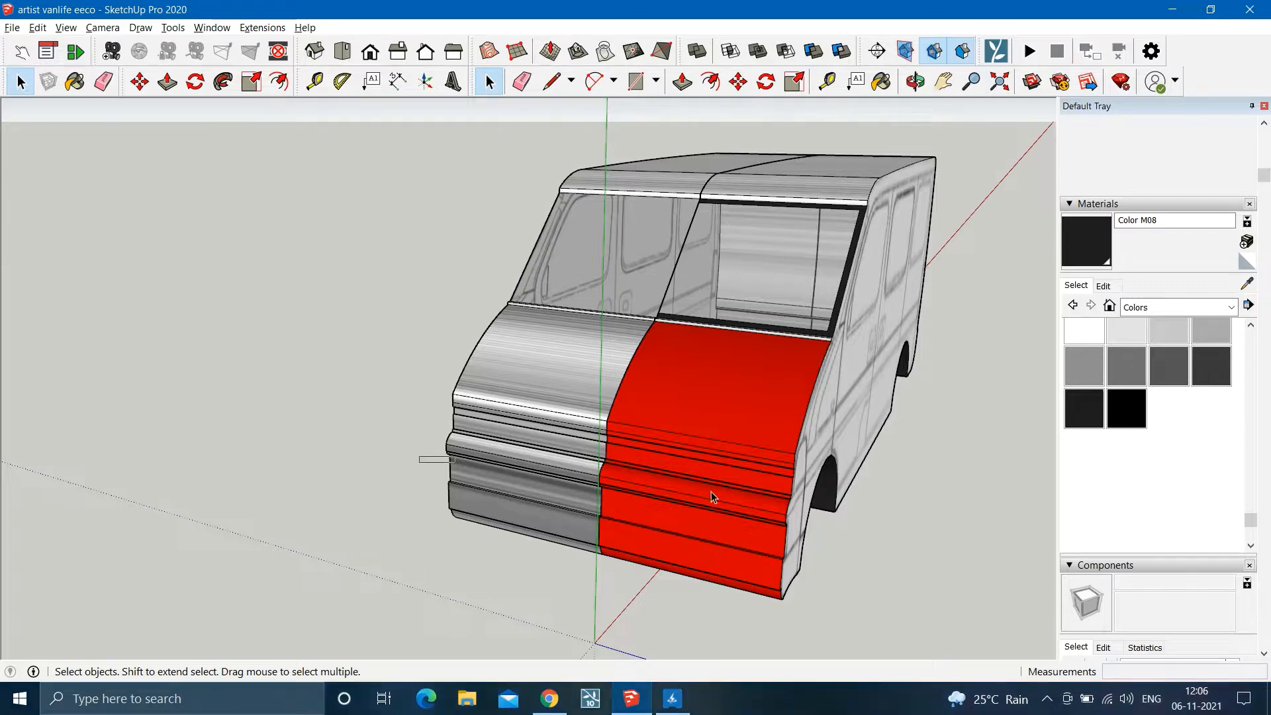
mouse_move(711, 493)
middle_down()
mouse_move(753, 508)
mouse_move(731, 495)
middle_up()
scroll(735, 414, up, 3)
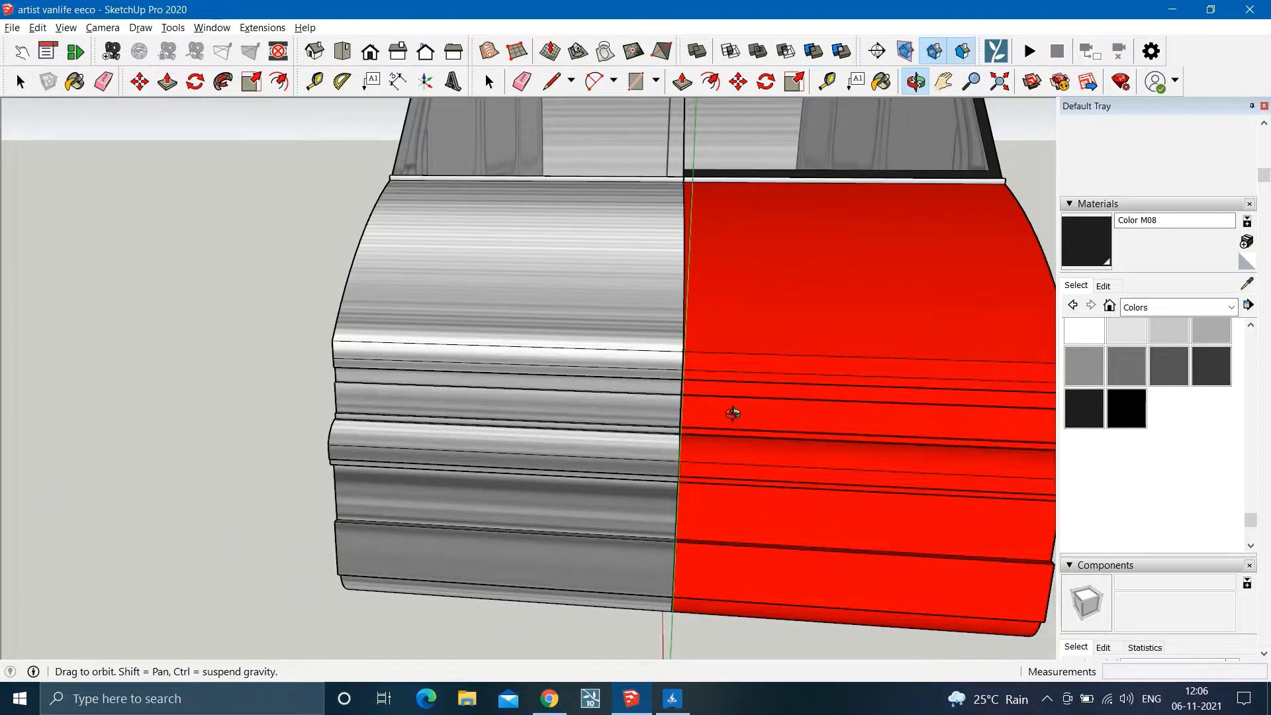
scroll(733, 414, down, 2)
middle_drag(1000, 410, 634, 419)
scroll(596, 491, up, 3)
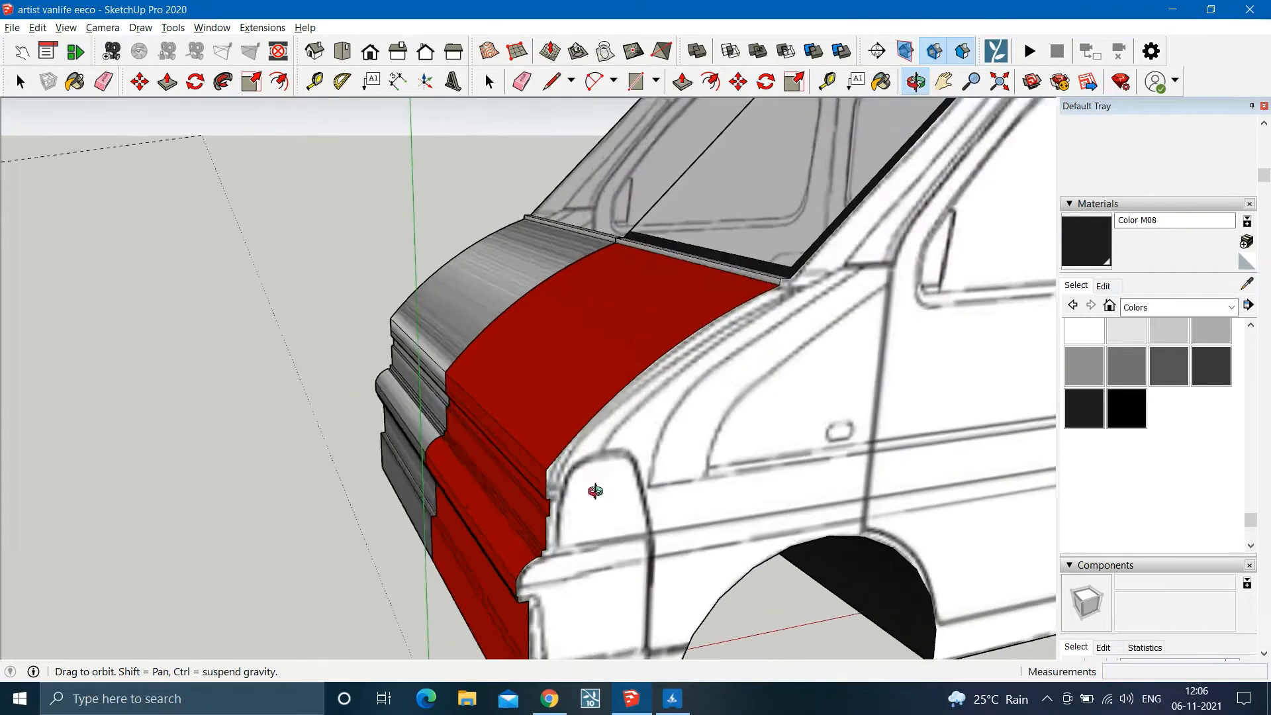
middle_drag(596, 492, 568, 440)
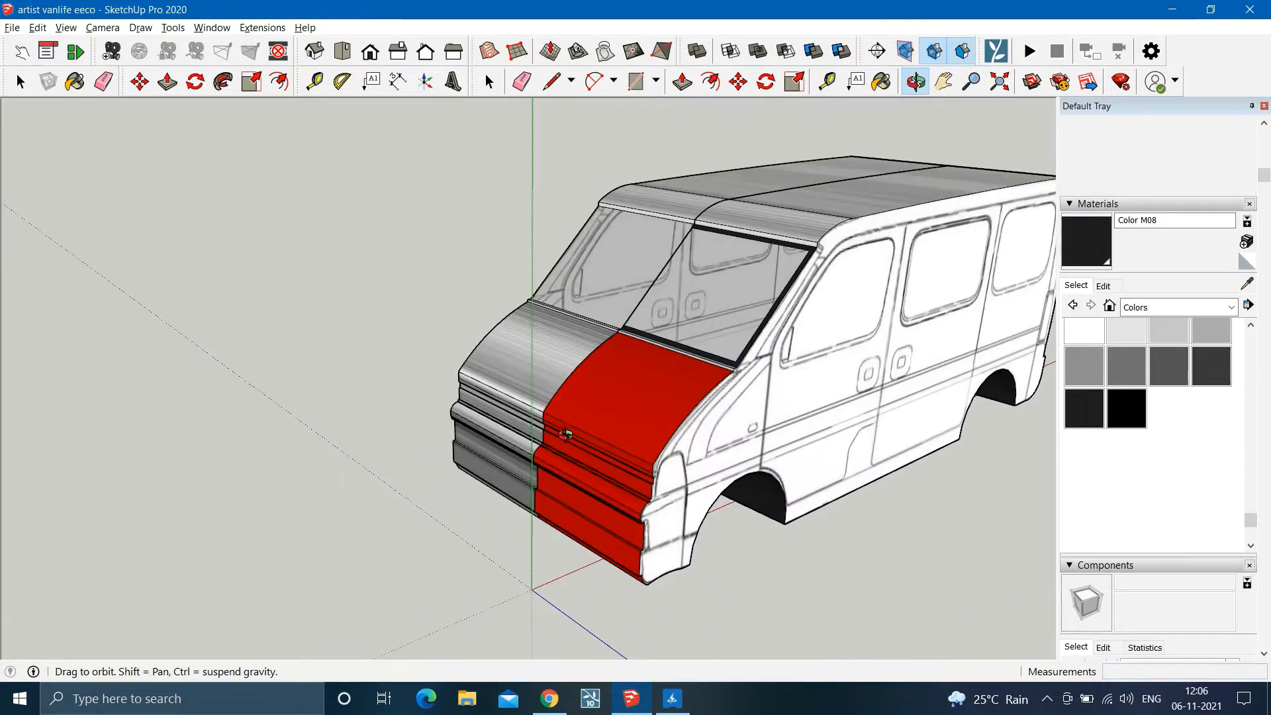
scroll(715, 476, up, 5)
middle_drag(715, 477, 721, 510)
Open the painted half for editing and draw a bumper outline from its side, forward past the nose and across the front.
double_click(776, 423)
click(776, 423)
scroll(715, 437, down, 1)
scroll(678, 450, up, 3)
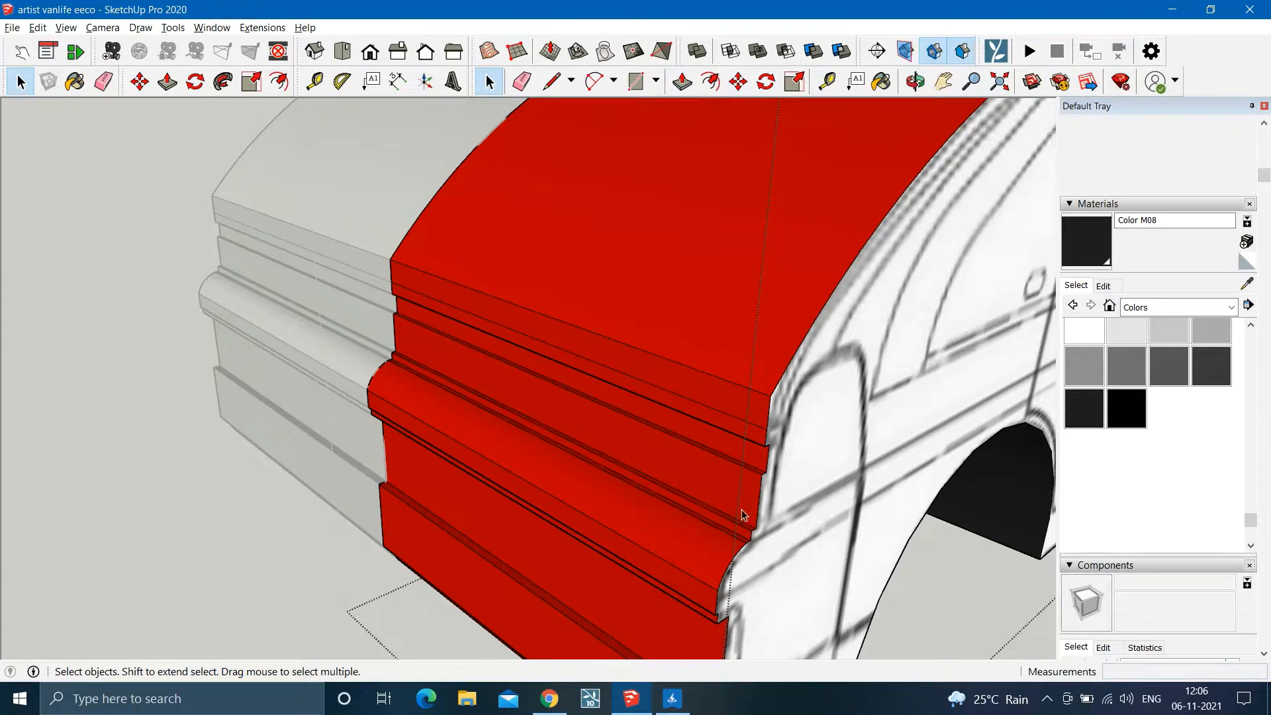
mouse_move(741, 515)
middle_down()
mouse_move(988, 437)
mouse_move(865, 448)
mouse_move(542, 422)
mouse_move(722, 476)
mouse_move(725, 457)
mouse_move(845, 477)
middle_up()
key(l)
click(728, 450)
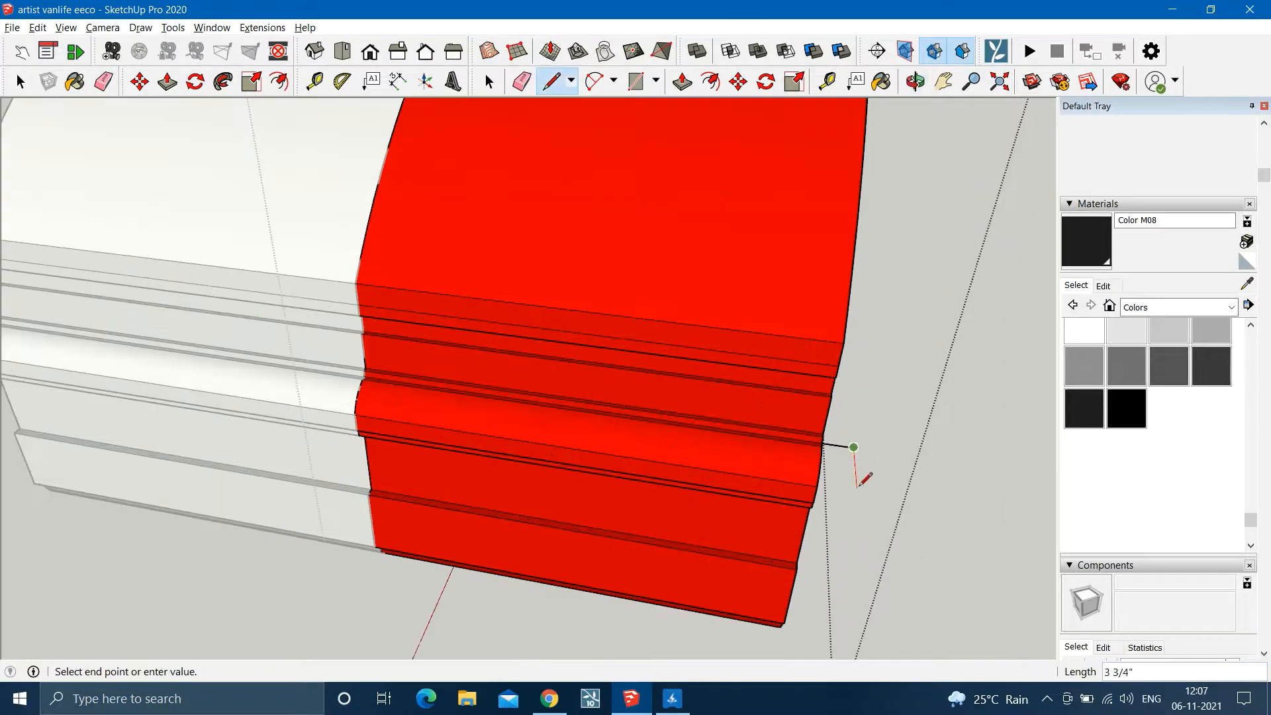
scroll(863, 490, down, 2)
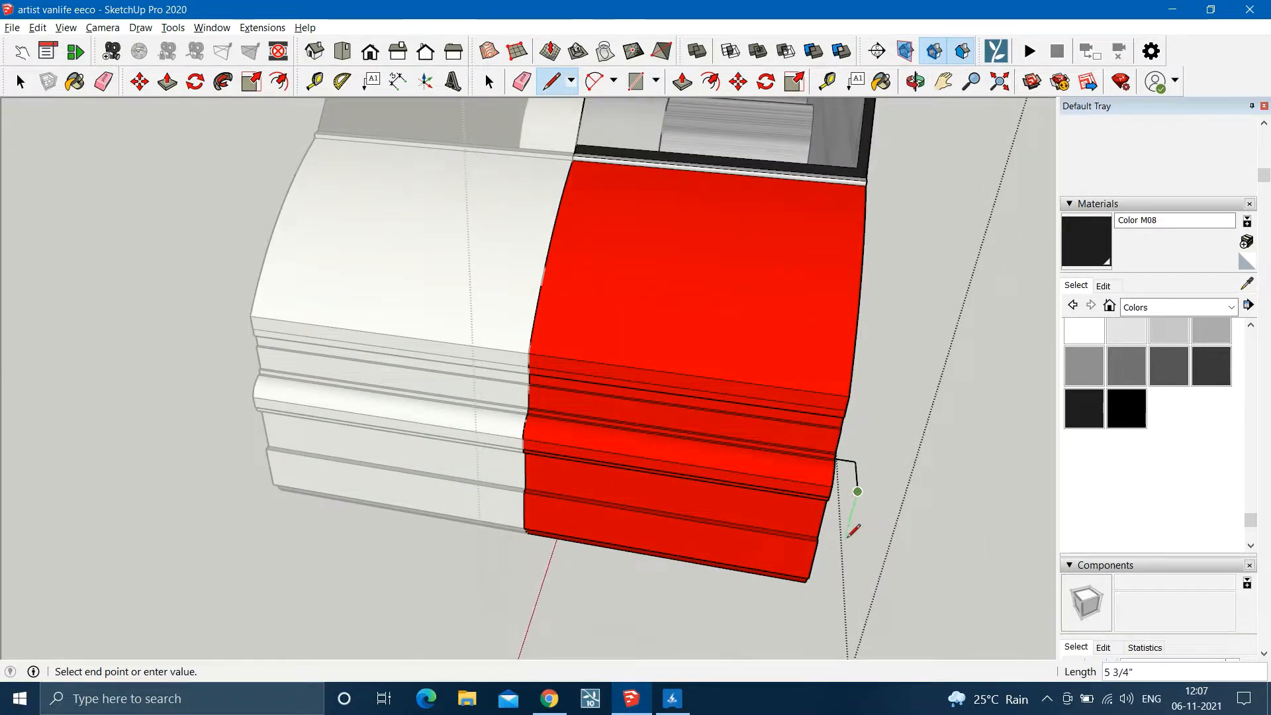
scroll(854, 530, down, 1)
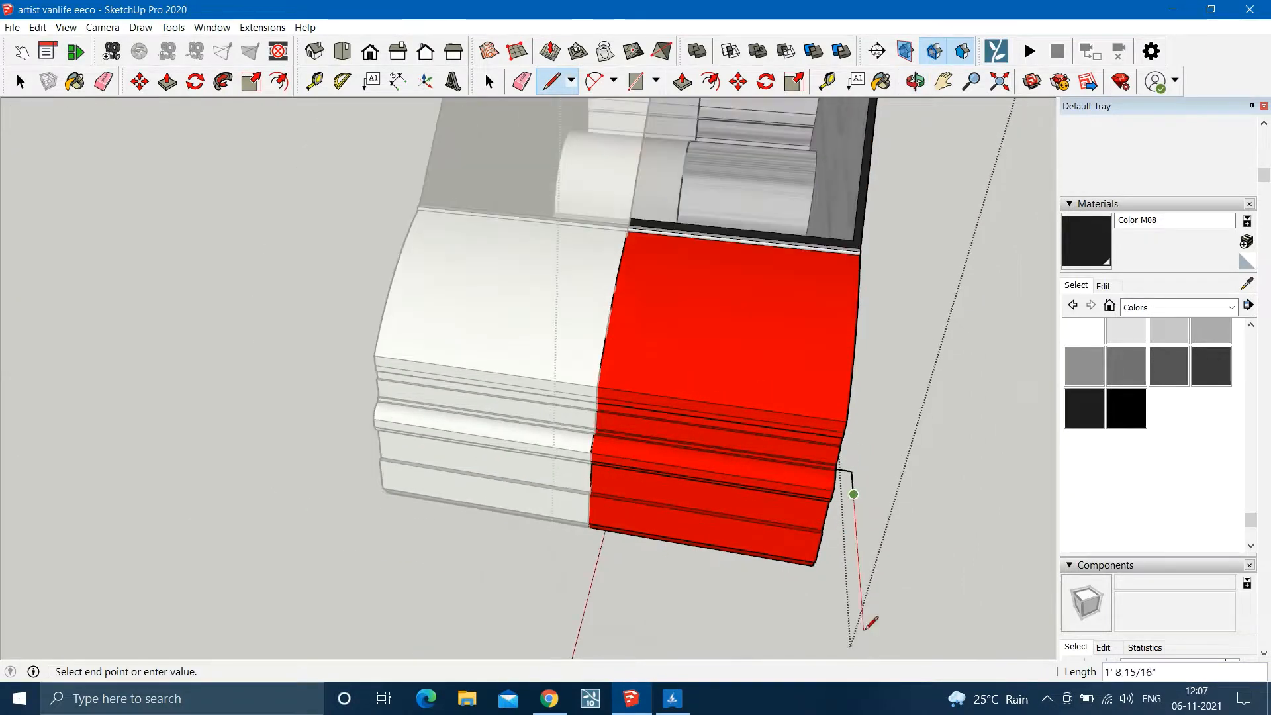
click(861, 591)
click(442, 522)
Round the outline's corner on the red side with an arc of about 1 1/8" bulge and erase the leftover corner edges.
middle_drag(443, 523, 559, 537)
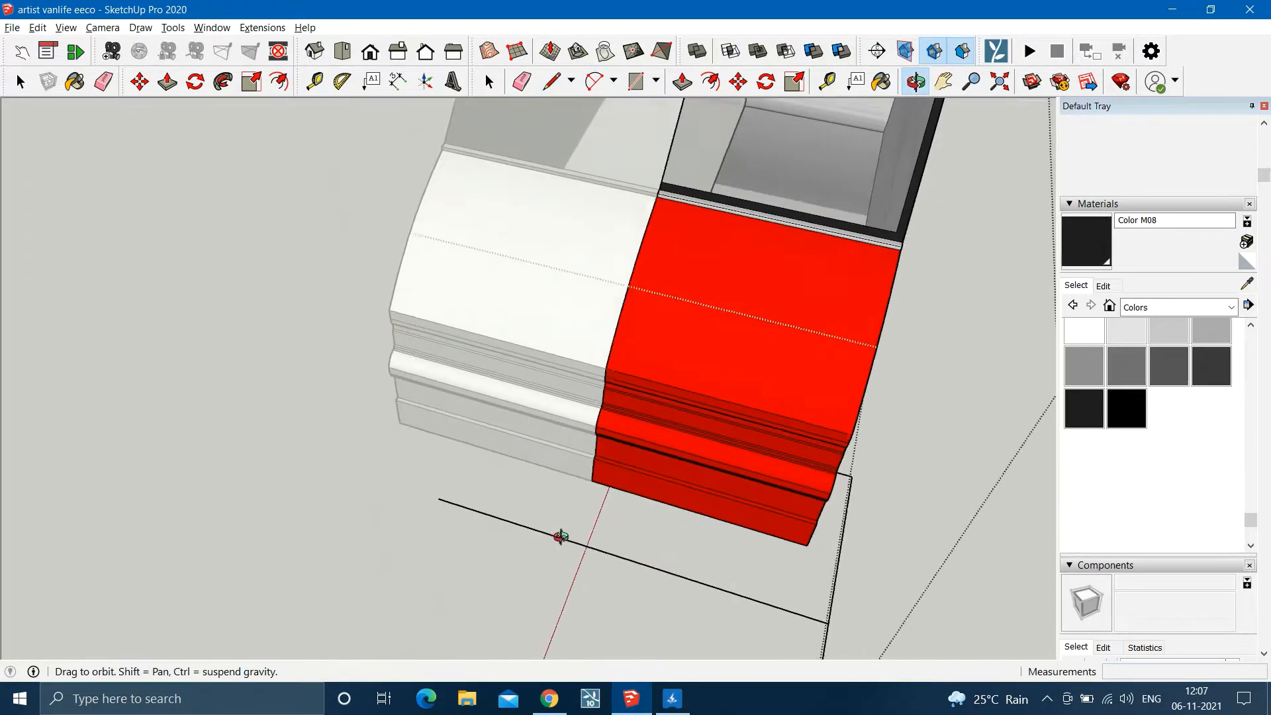
scroll(863, 559, up, 1)
key(a)
click(830, 556)
click(766, 622)
click(808, 602)
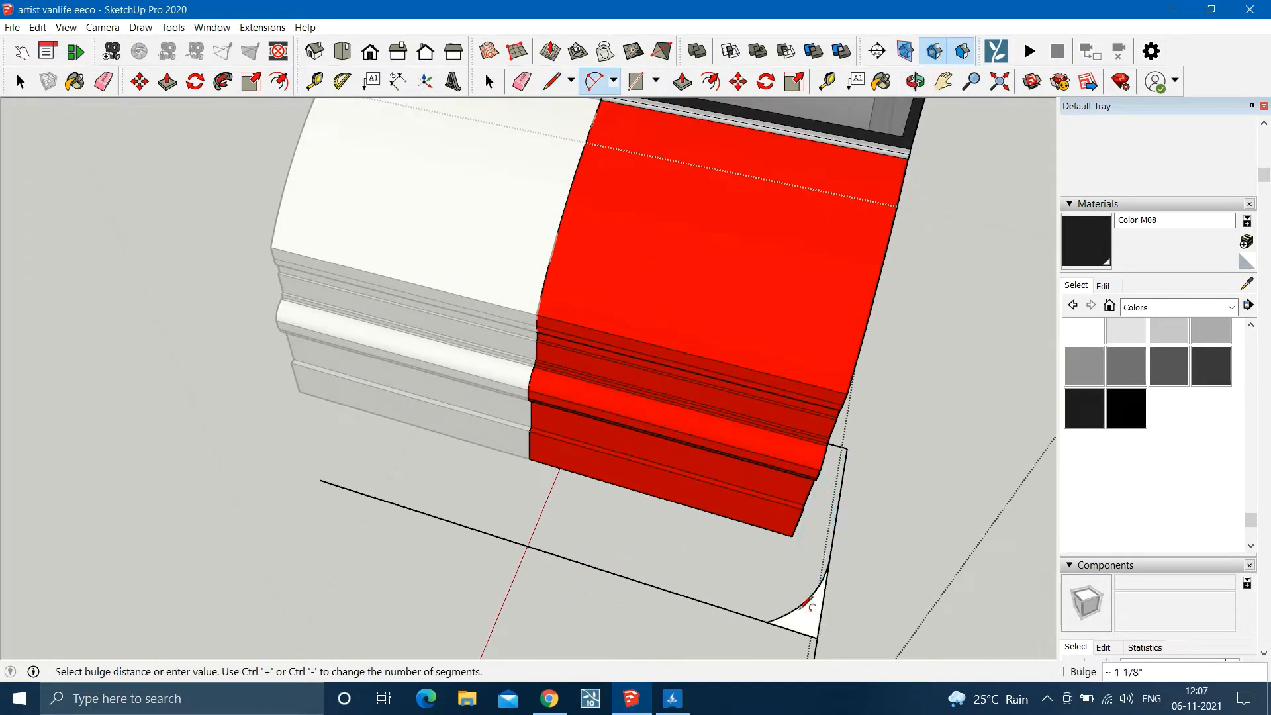
key(space)
scroll(807, 629, up, 3)
scroll(854, 568, down, 2)
scroll(839, 601, up, 1)
key(e)
drag(838, 601, 850, 600)
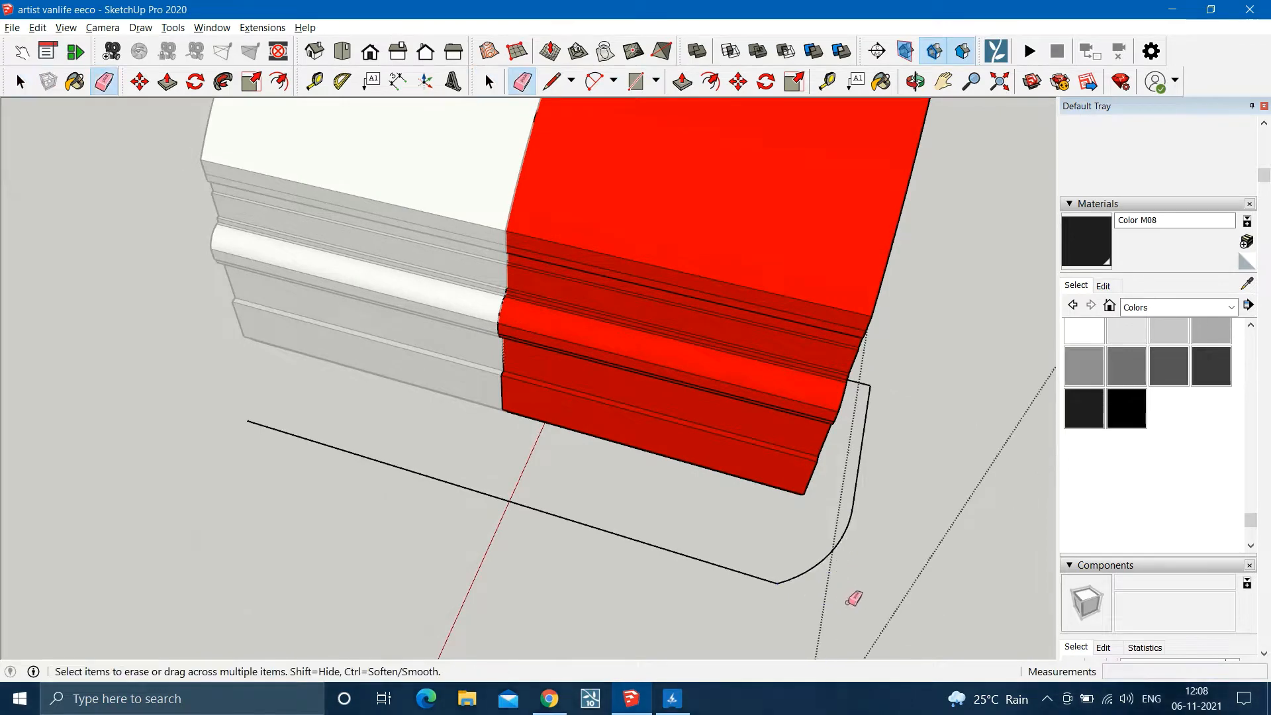
scroll(852, 591, down, 2)
middle_drag(864, 552, 877, 499)
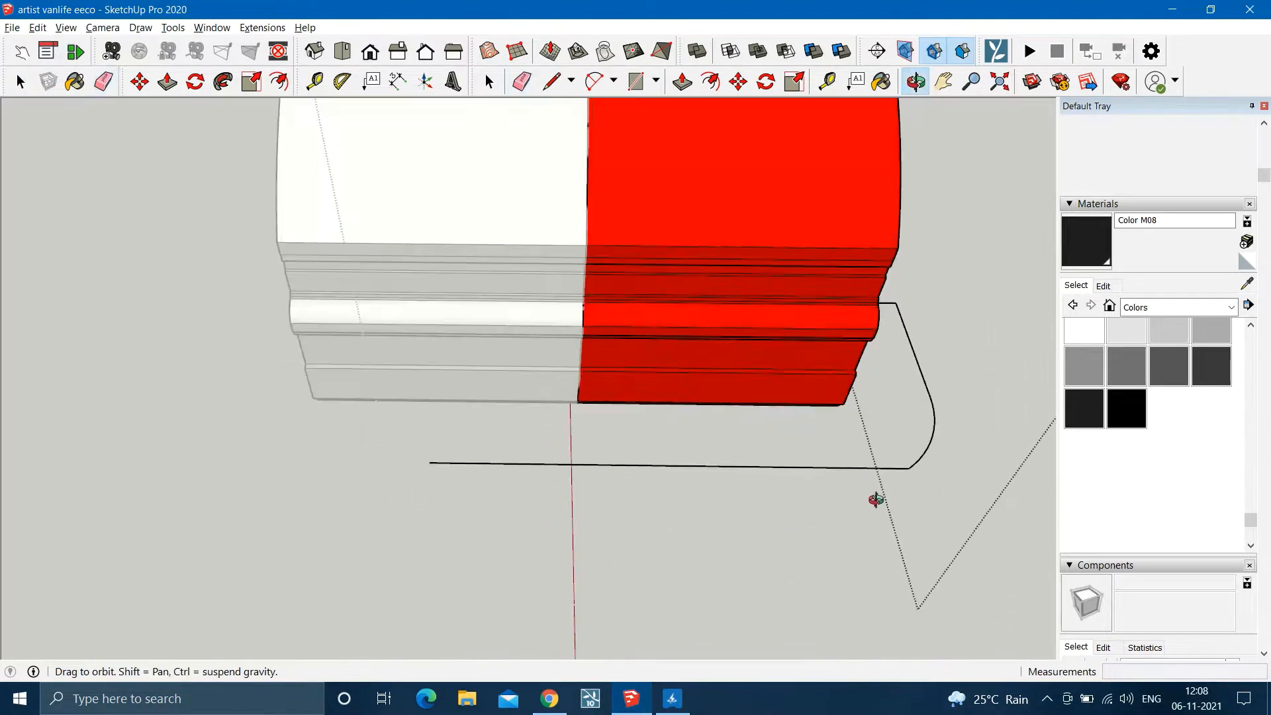
key(l)
click(909, 468)
click(717, 506)
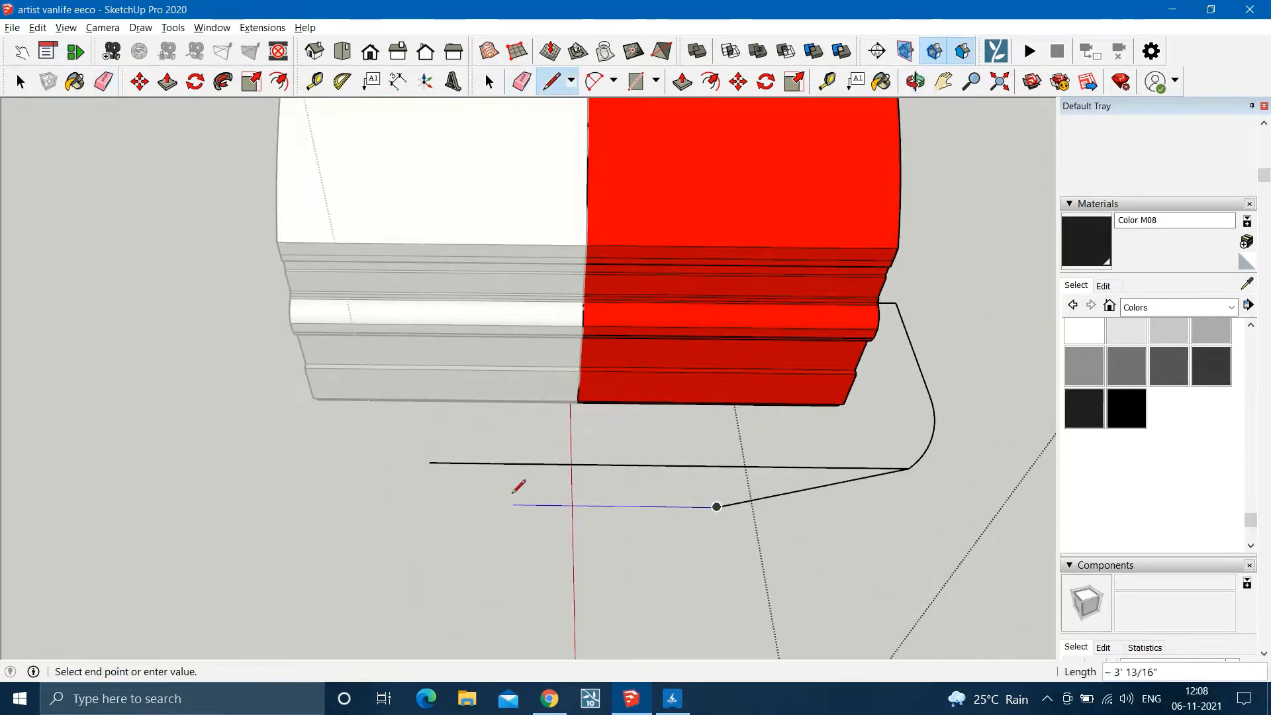
click(431, 462)
click(209, 460)
key(Escape)
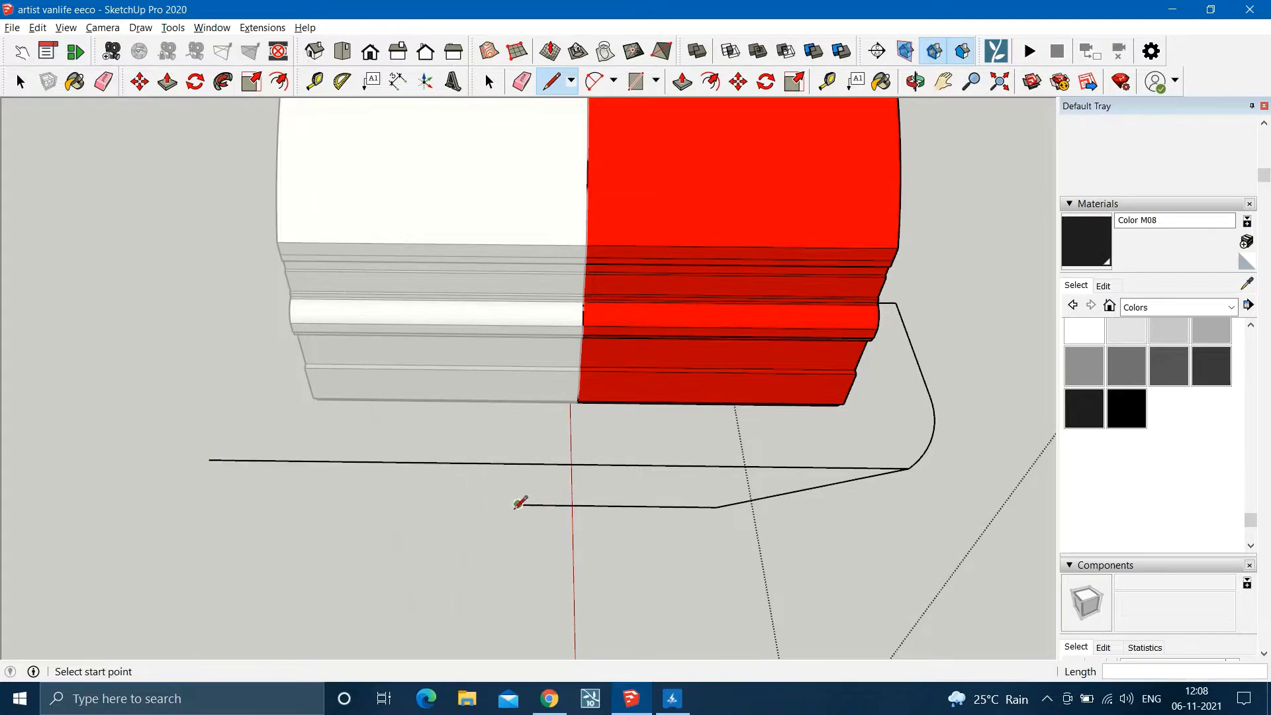
key(Escape)
middle_drag(319, 460, 478, 383)
key(ctrl+z)
key(ctrl+z)
scroll(745, 506, down, 2)
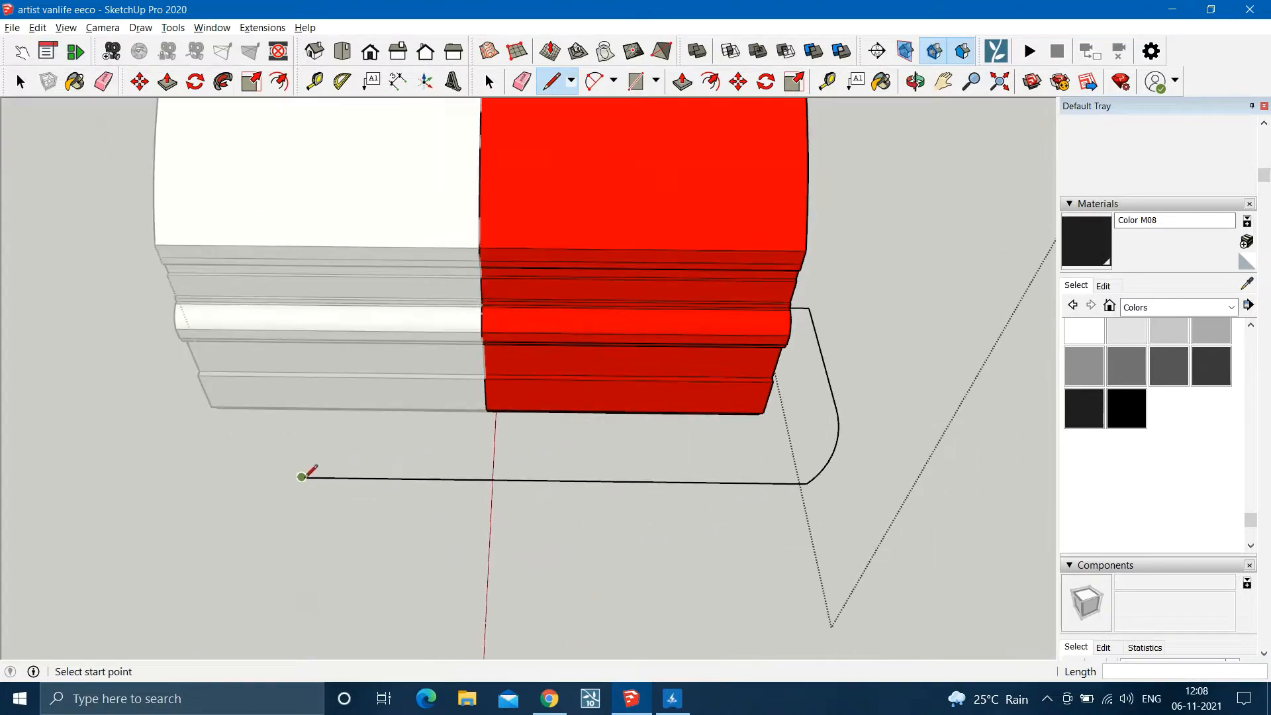
Extend the front line towards the far side of the van and turn it back towards the body.
click(200, 407)
key(space)
scroll(222, 428, up, 2)
scroll(432, 511, down, 2)
Try drawing two short lines across the front line, one on each side of the van's centre.
key(l)
click(880, 506)
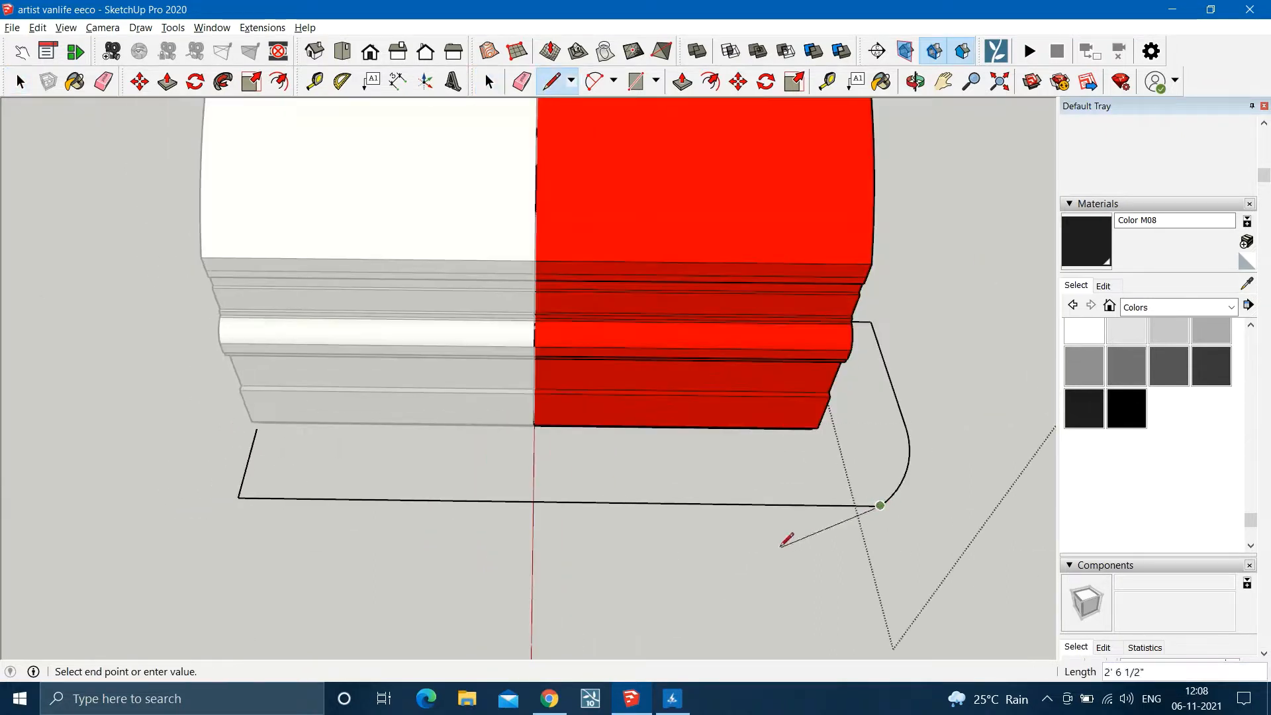
key(Escape)
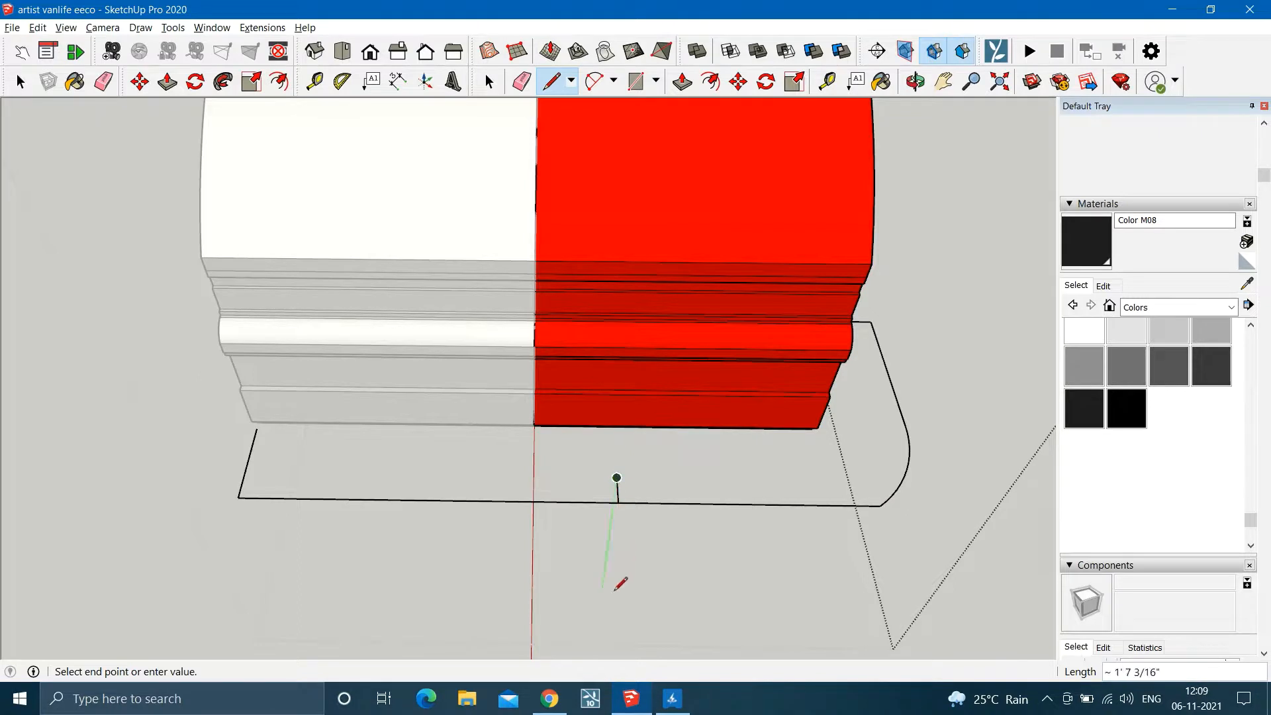
click(624, 585)
key(Escape)
click(489, 477)
click(486, 558)
key(space)
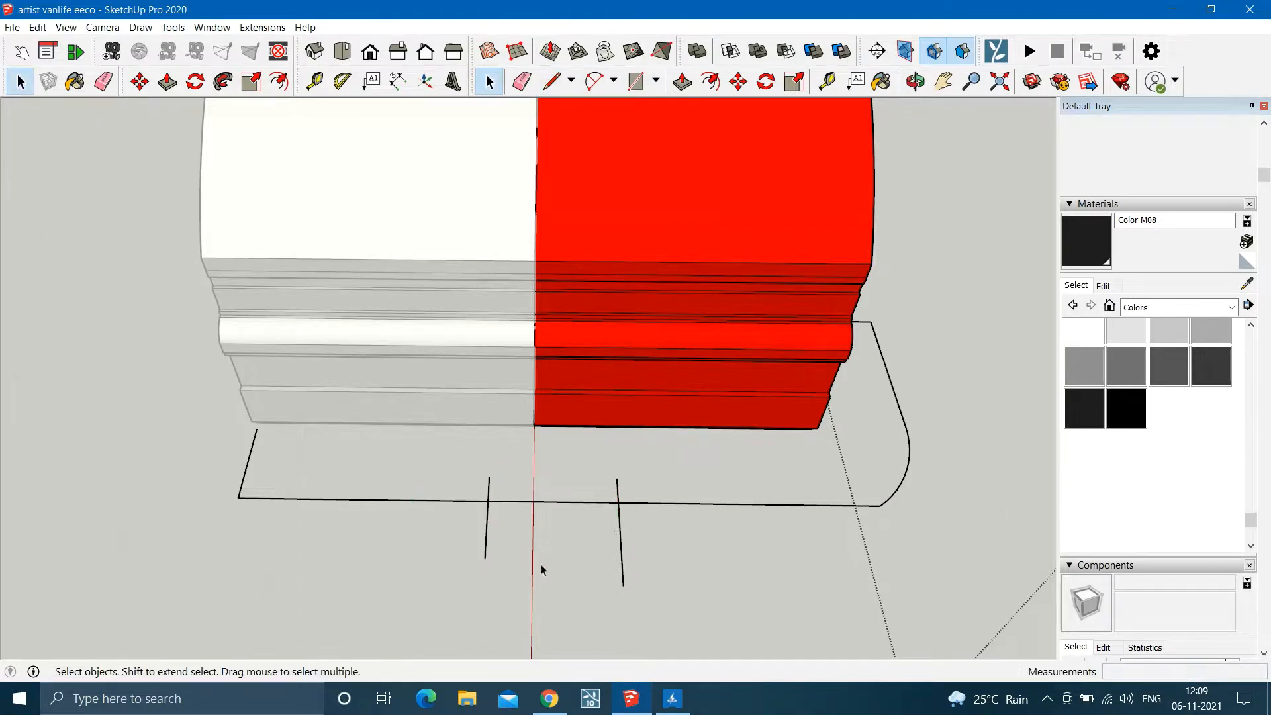
Try closing a tapered front outline from the rounded corner through both crossing lines to the far end.
scroll(542, 570, down, 2)
key(l)
click(734, 494)
click(557, 517)
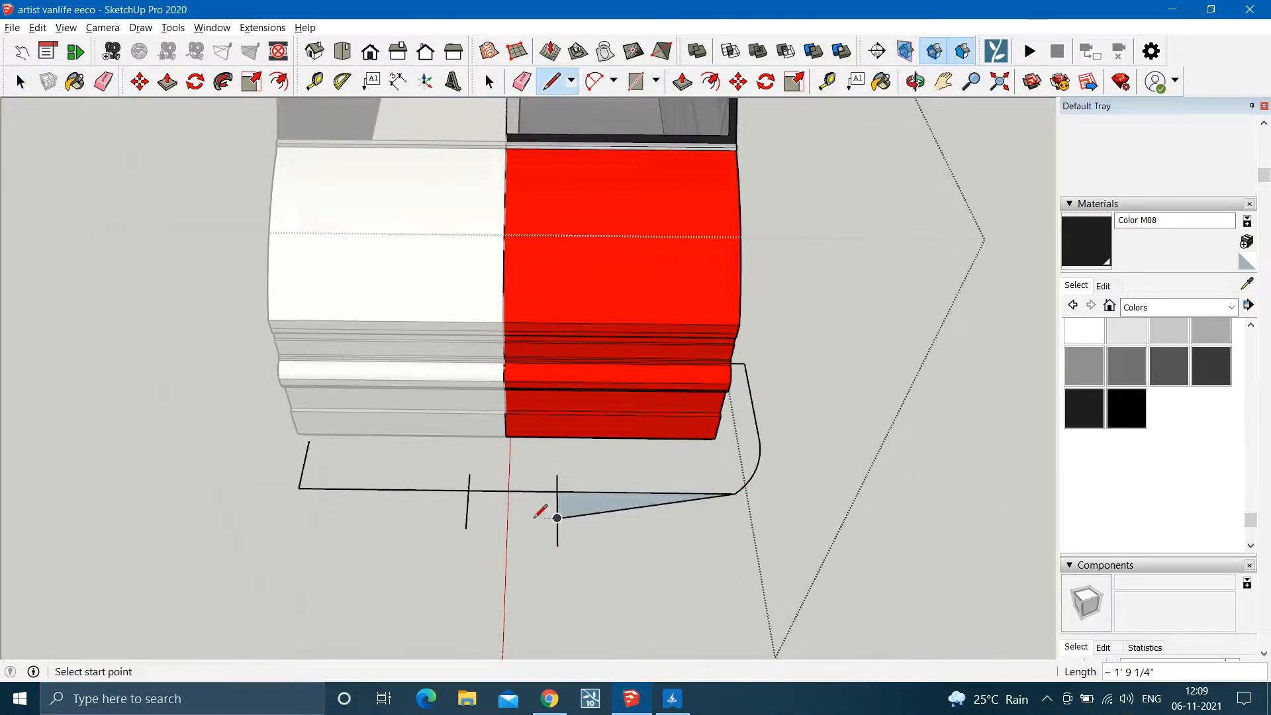
click(467, 516)
scroll(439, 518, up, 3)
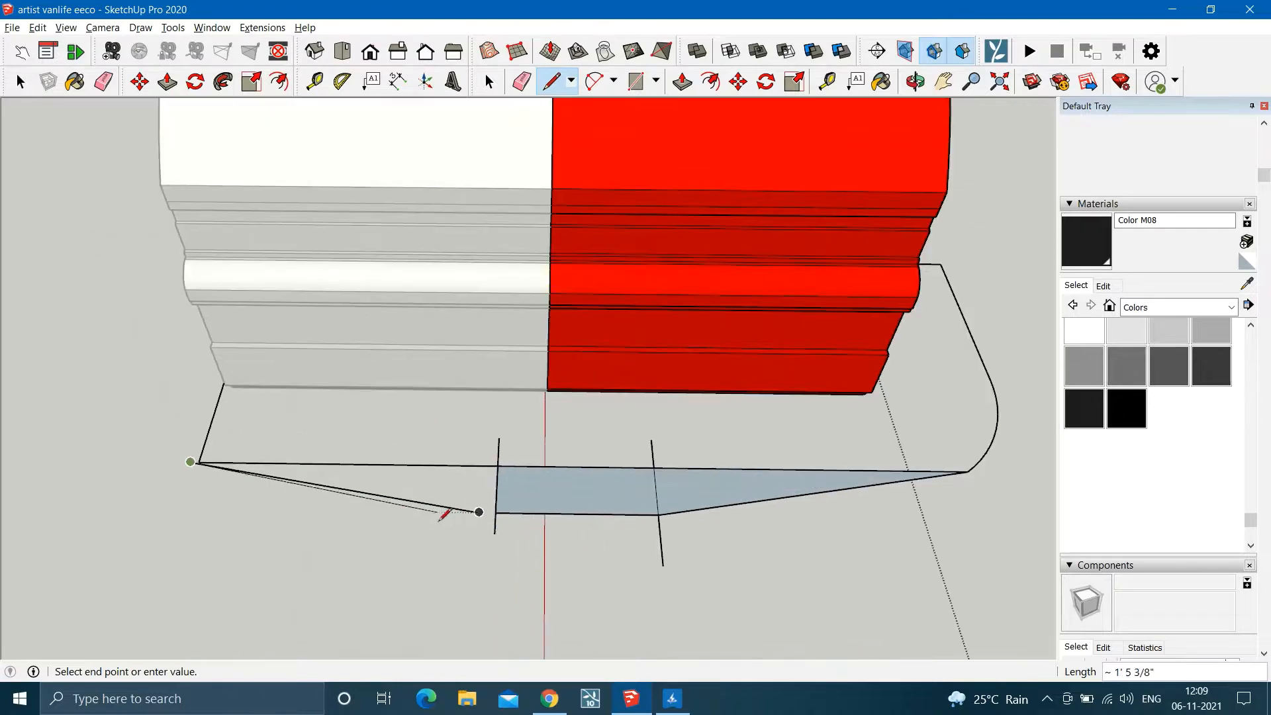
click(200, 462)
scroll(205, 464, down, 1)
key(space)
scroll(528, 535, up, 1)
scroll(529, 534, down, 3)
scroll(655, 496, up, 3)
scroll(474, 450, down, 2)
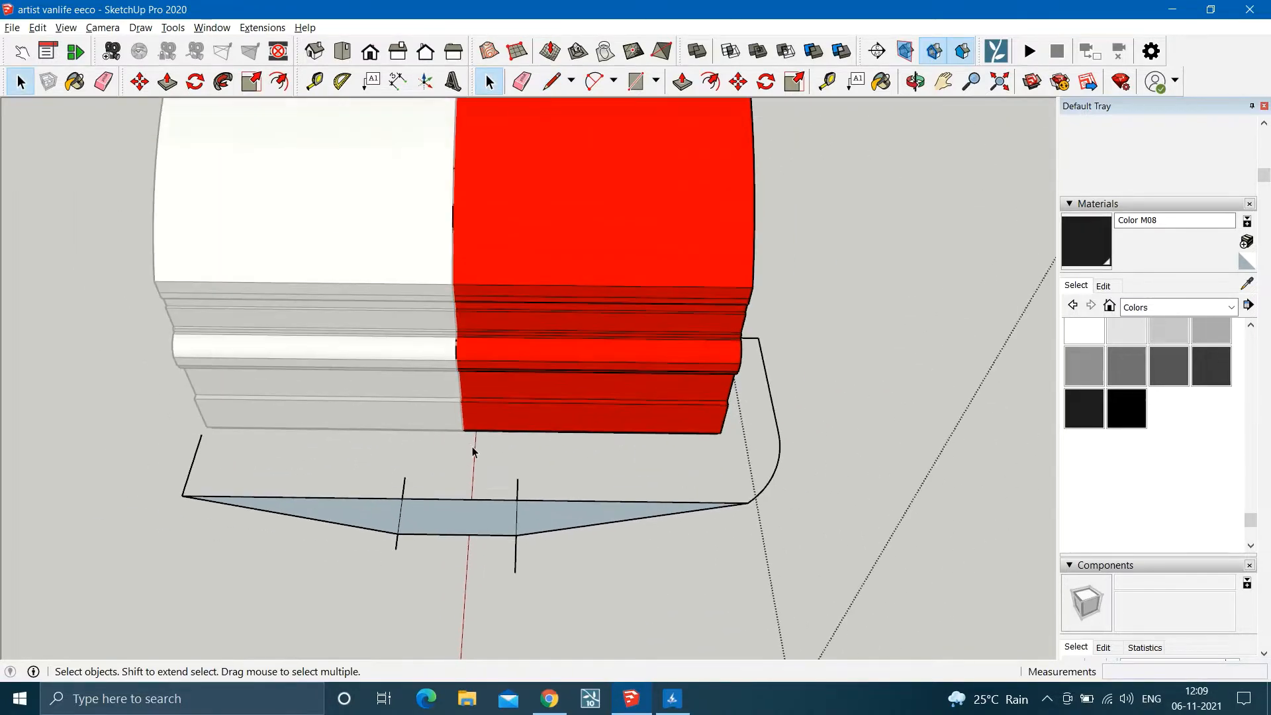
Undo the tapered front outline and the short crossing lines.
scroll(502, 520, up, 2)
key(ctrl+z)
key(ctrl+z)
key(ctrl+z)
key(ctrl+z)
Draw the outline's far side outwards from the unpainted half and forward, and extend the front line across it.
mouse_move(568, 523)
middle_down()
mouse_move(378, 477)
mouse_move(865, 318)
mouse_move(868, 431)
mouse_move(593, 519)
middle_up()
key(l)
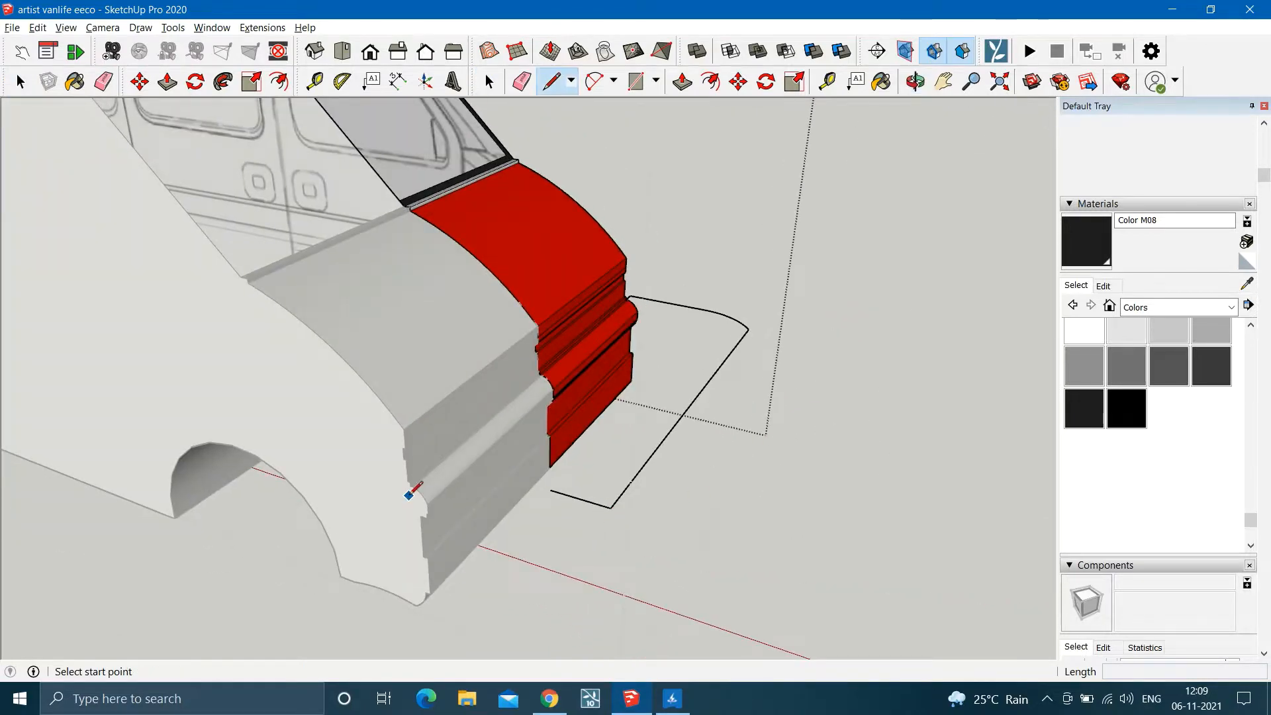
click(410, 485)
click(386, 509)
click(688, 610)
key(space)
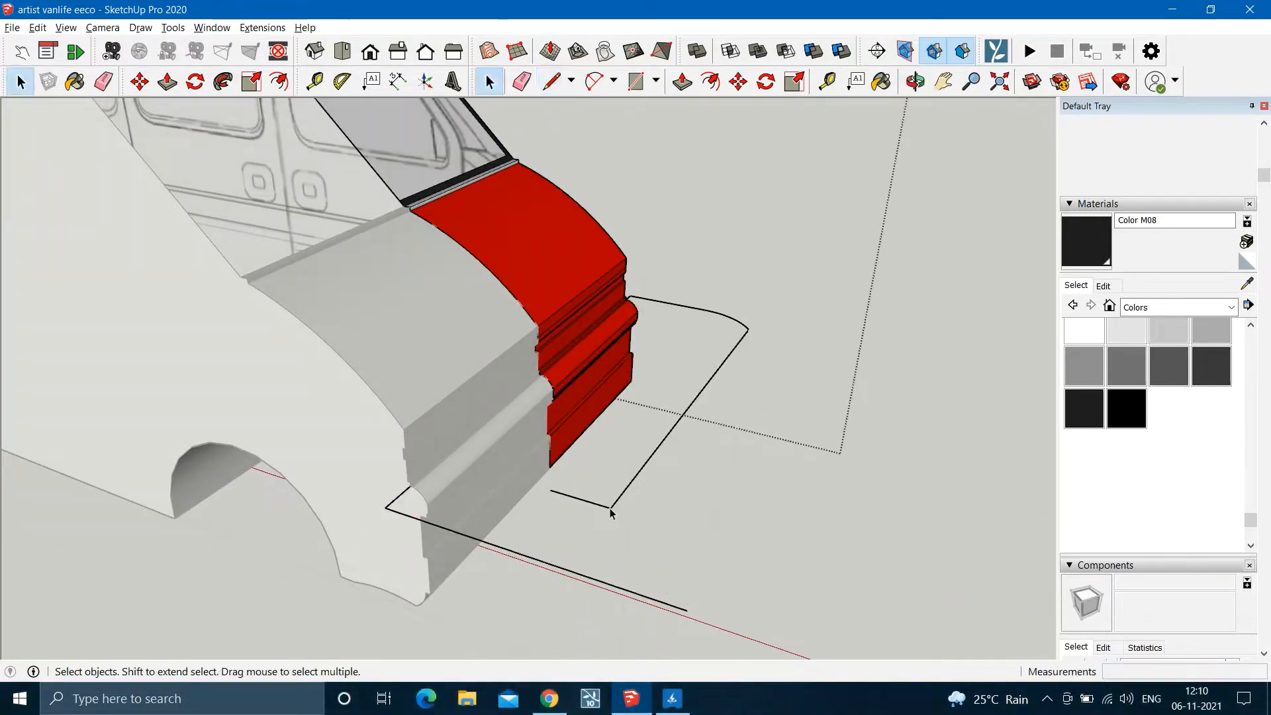
key(l)
click(611, 509)
key(space)
Round the far corner with an arc between the side and front lines and erase the surplus edges.
middle_drag(552, 566, 485, 519)
key(a)
click(462, 522)
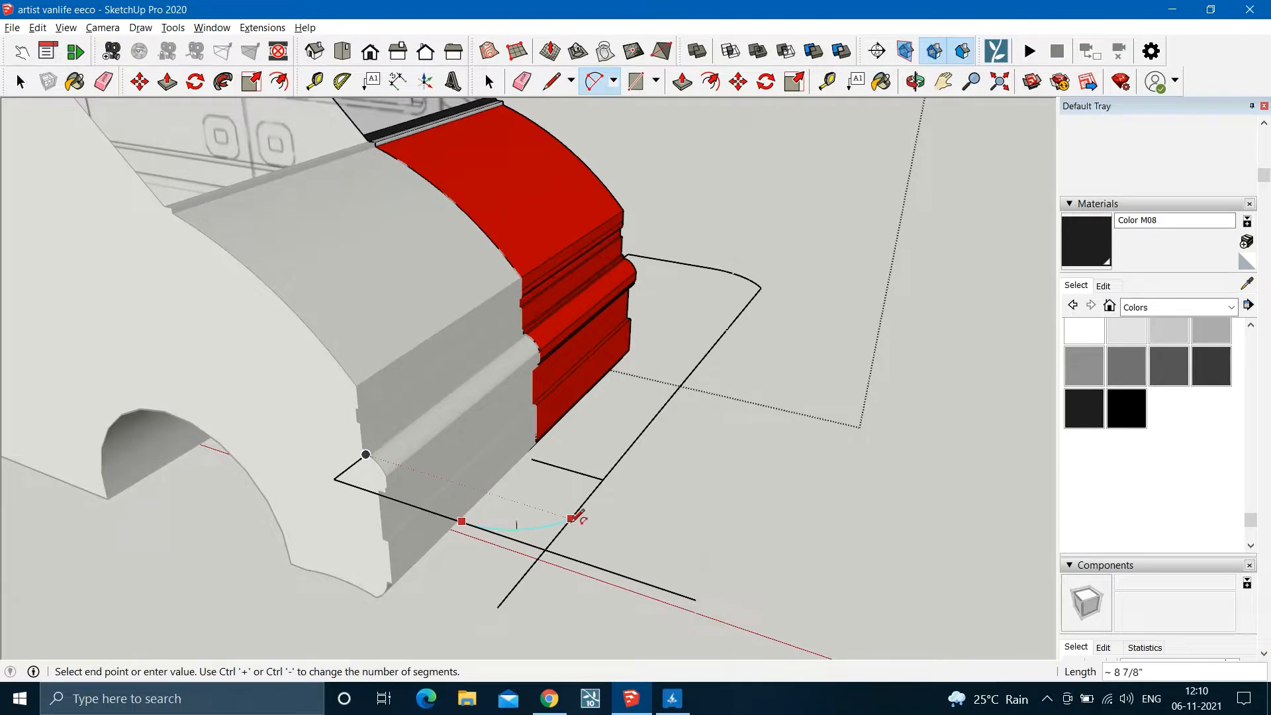
click(575, 512)
click(538, 534)
key(e)
scroll(540, 556, up, 3)
drag(570, 558, 568, 530)
scroll(550, 523, down, 5)
click(529, 519)
scroll(576, 513, up, 1)
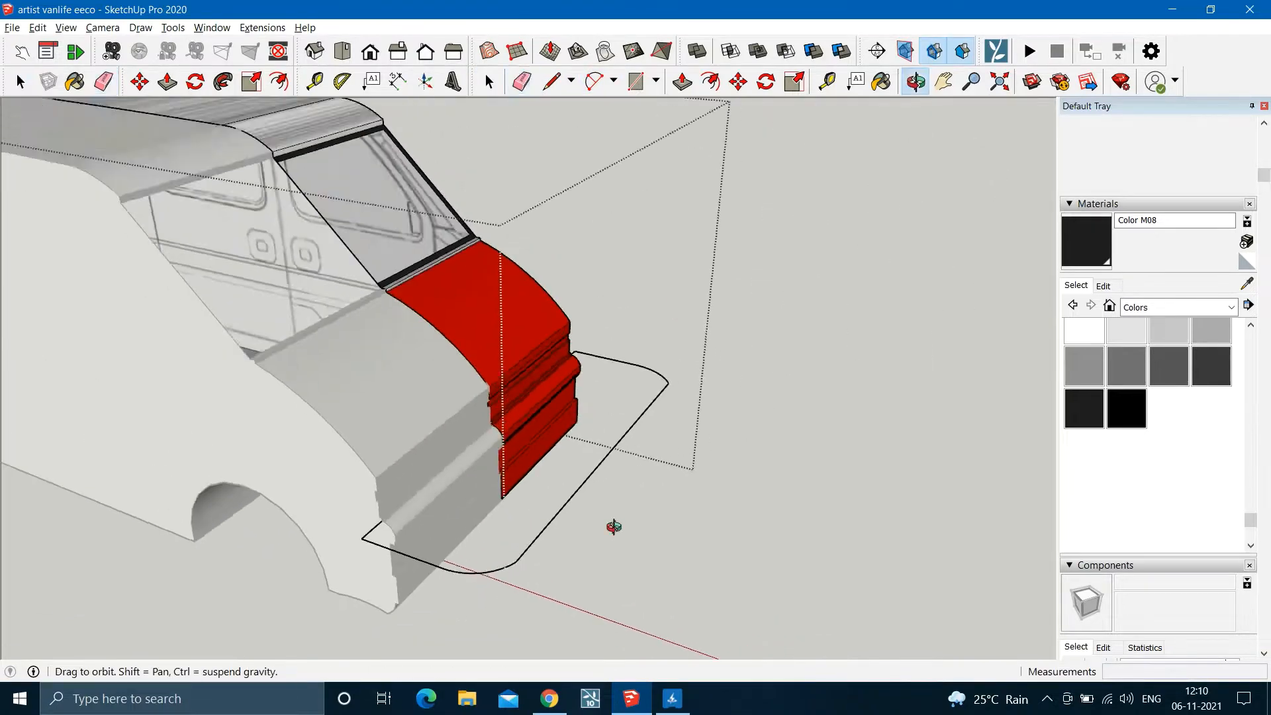
Try deleting the long front segment and redrawing the front line towards the far arc.
middle_drag(613, 528, 391, 542)
key(space)
click(386, 511)
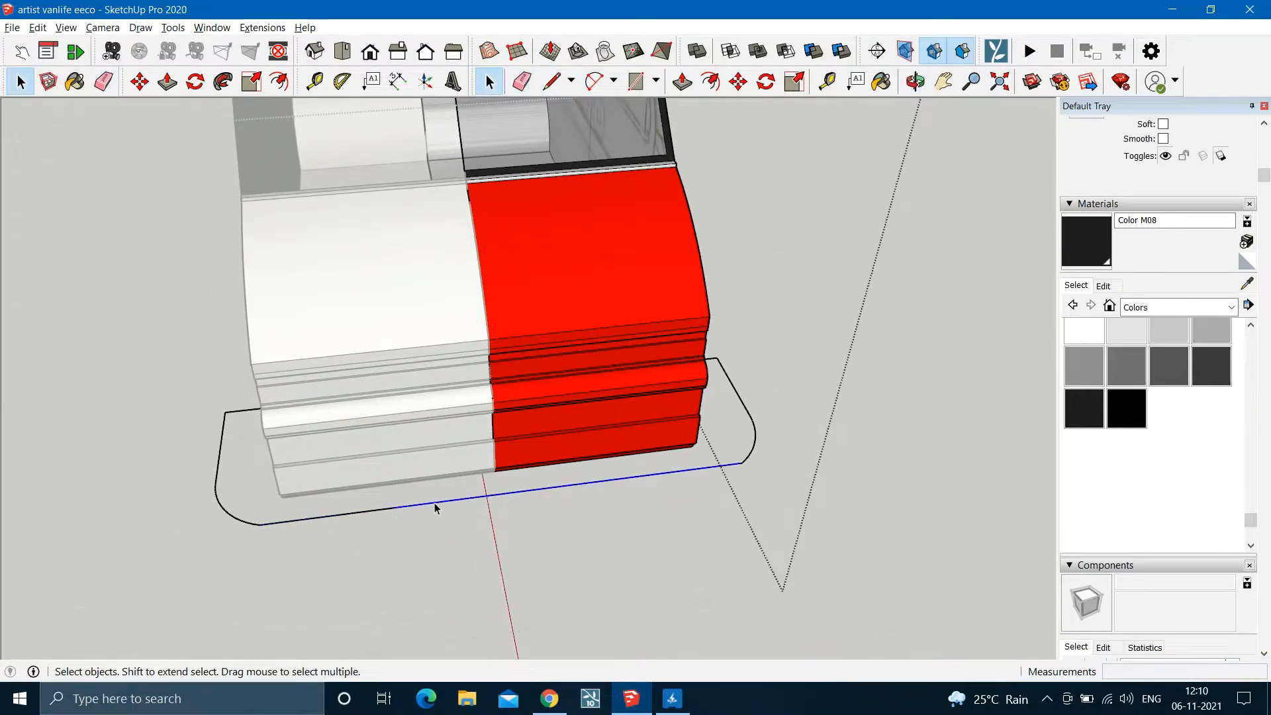
key(Delete)
key(l)
click(395, 508)
click(260, 525)
key(space)
Delete the front line's segments and redraw it as one straight line between the two corner arcs.
click(298, 522)
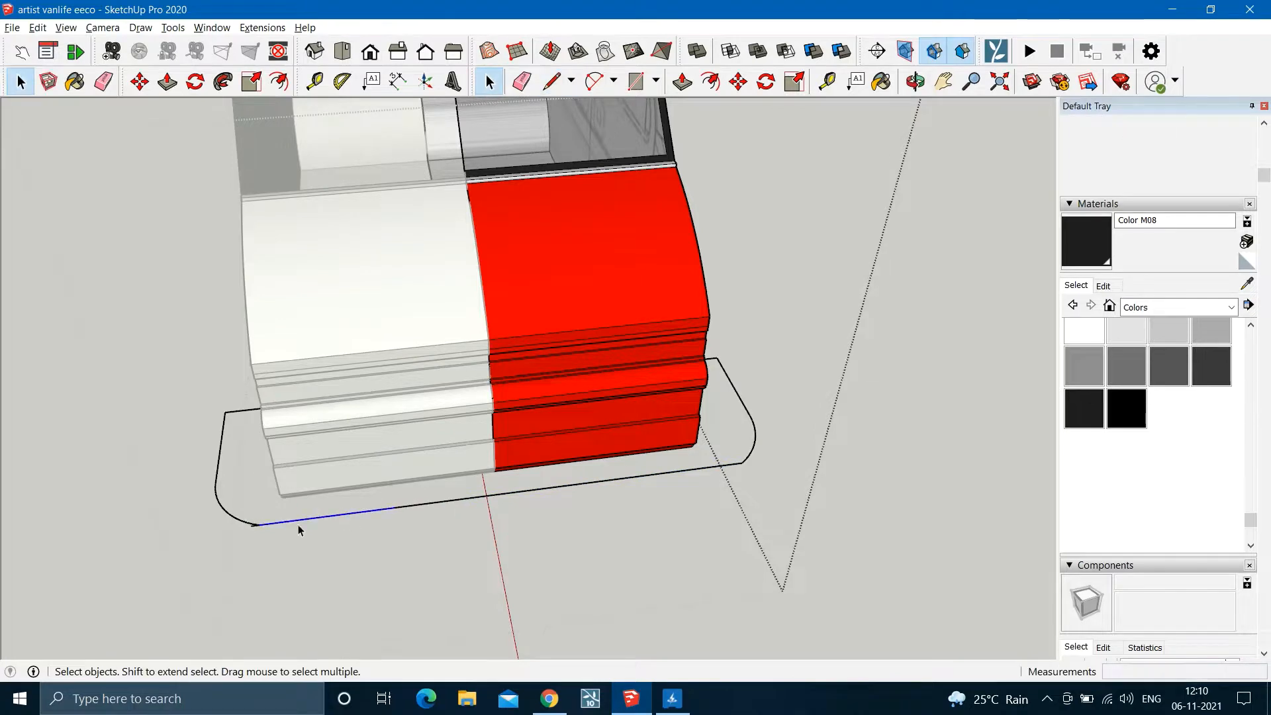
scroll(262, 528, up, 3)
key(Delete)
key(Delete)
key(l)
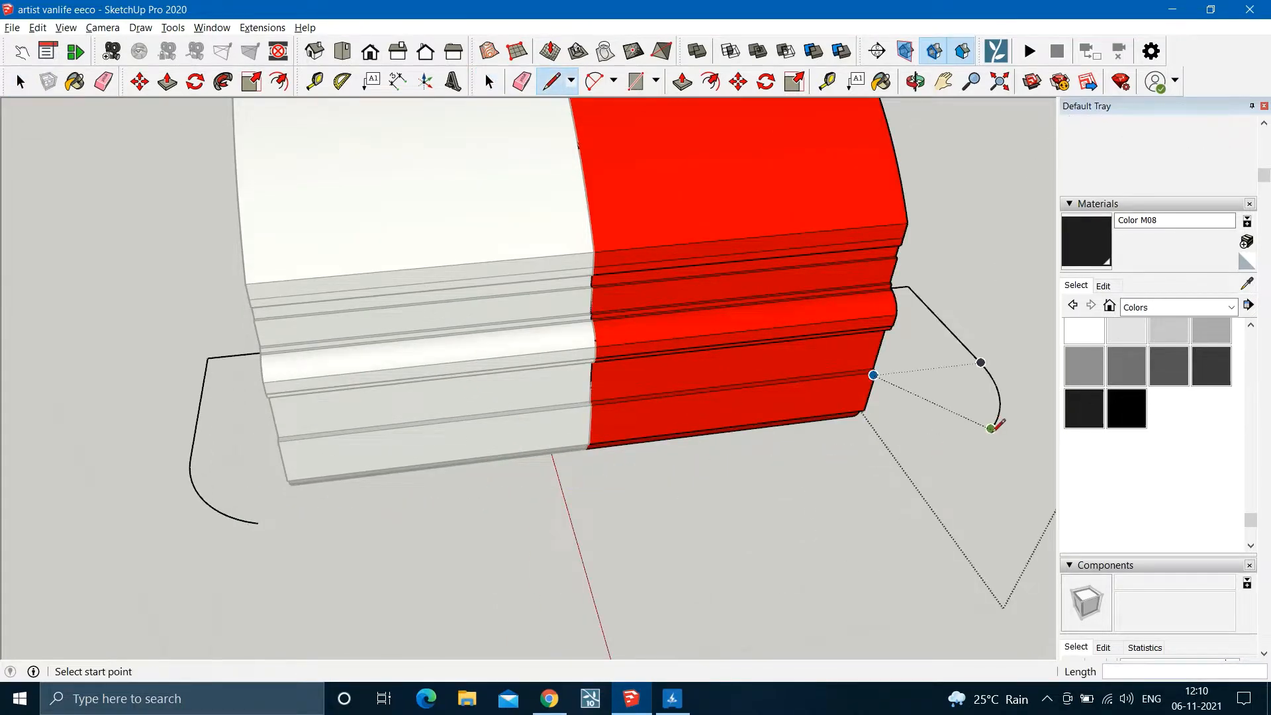
click(992, 428)
click(258, 523)
Draw two guide lines forward from the straight front line, one near its centre and one on the unpainted side.
scroll(259, 523, down, 3)
key(space)
click(550, 493)
key(l)
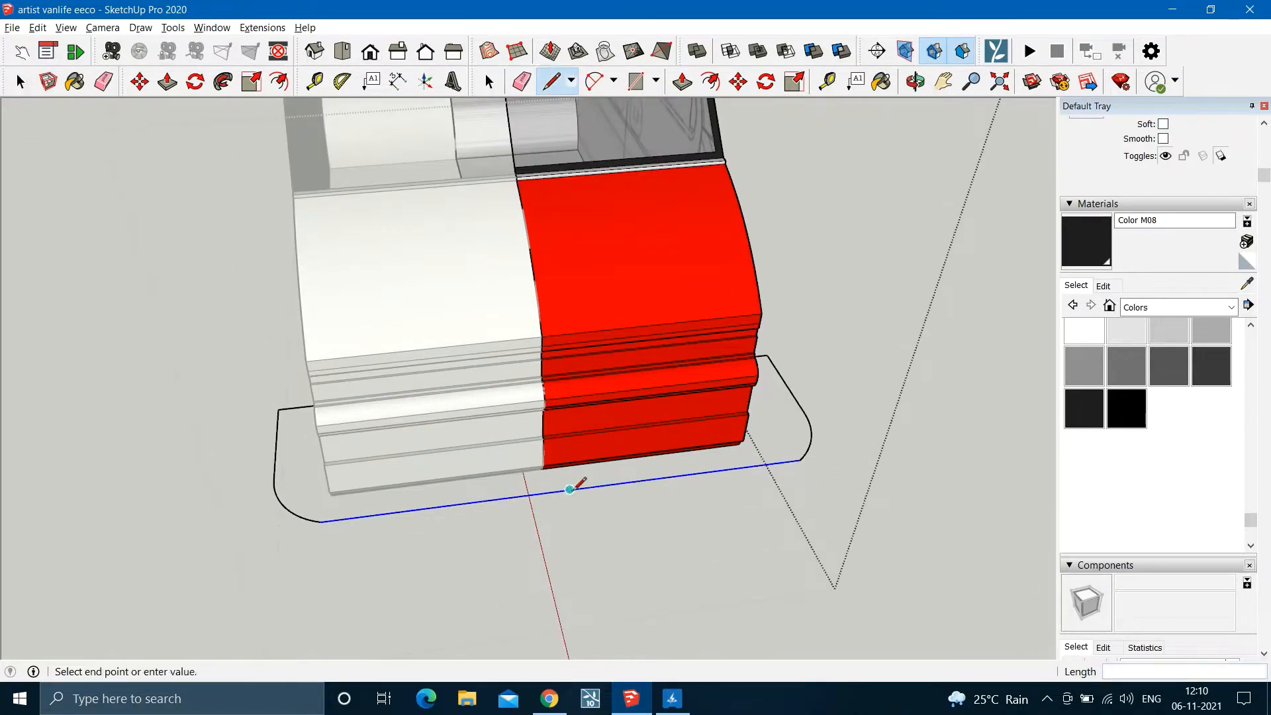
click(582, 553)
key(space)
scroll(421, 477, up, 2)
key(l)
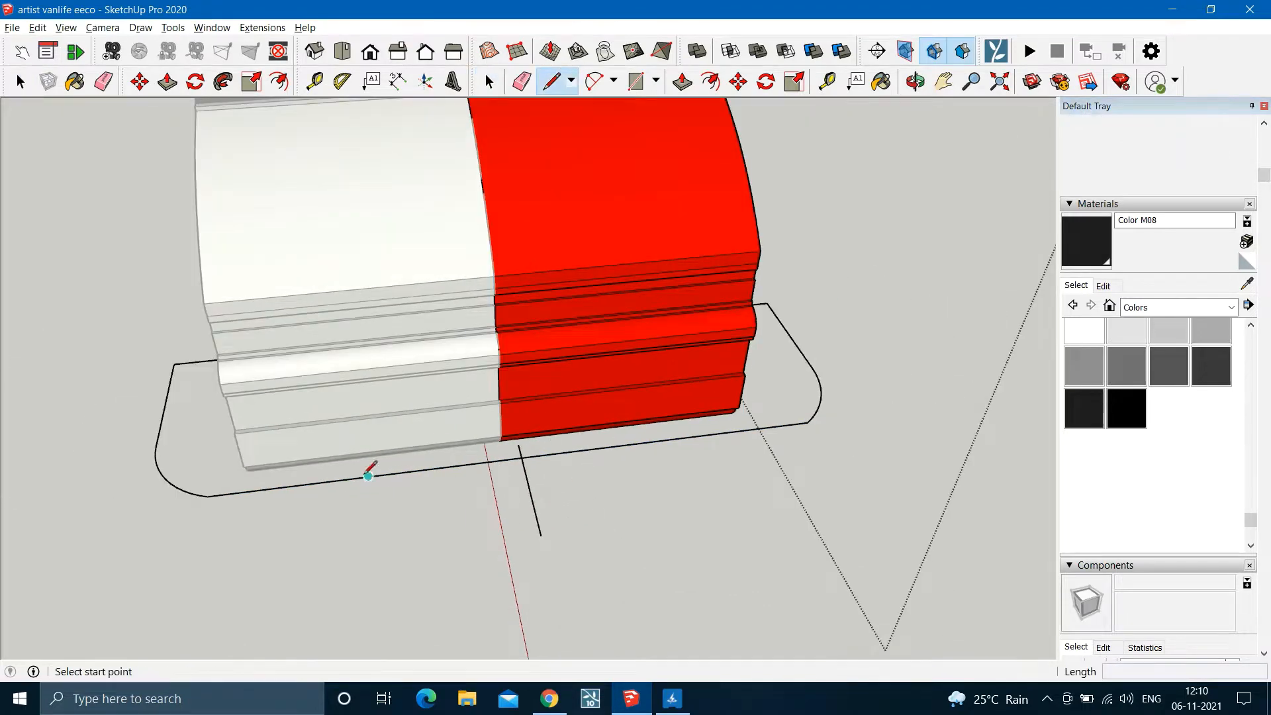
click(372, 551)
key(space)
Draw three more forward guide lines, one near the painted corner and one midway on each side of the centre guide.
key(l)
click(669, 440)
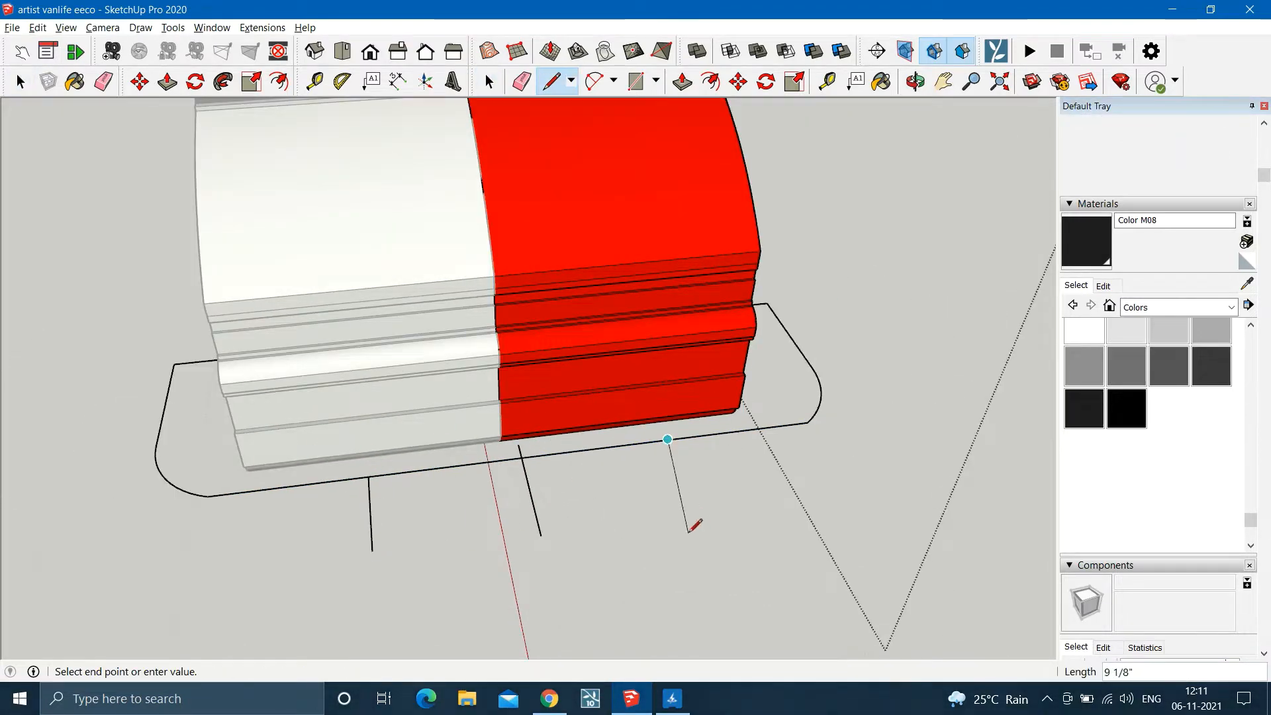
key(Escape)
click(669, 440)
click(703, 519)
key(space)
key(l)
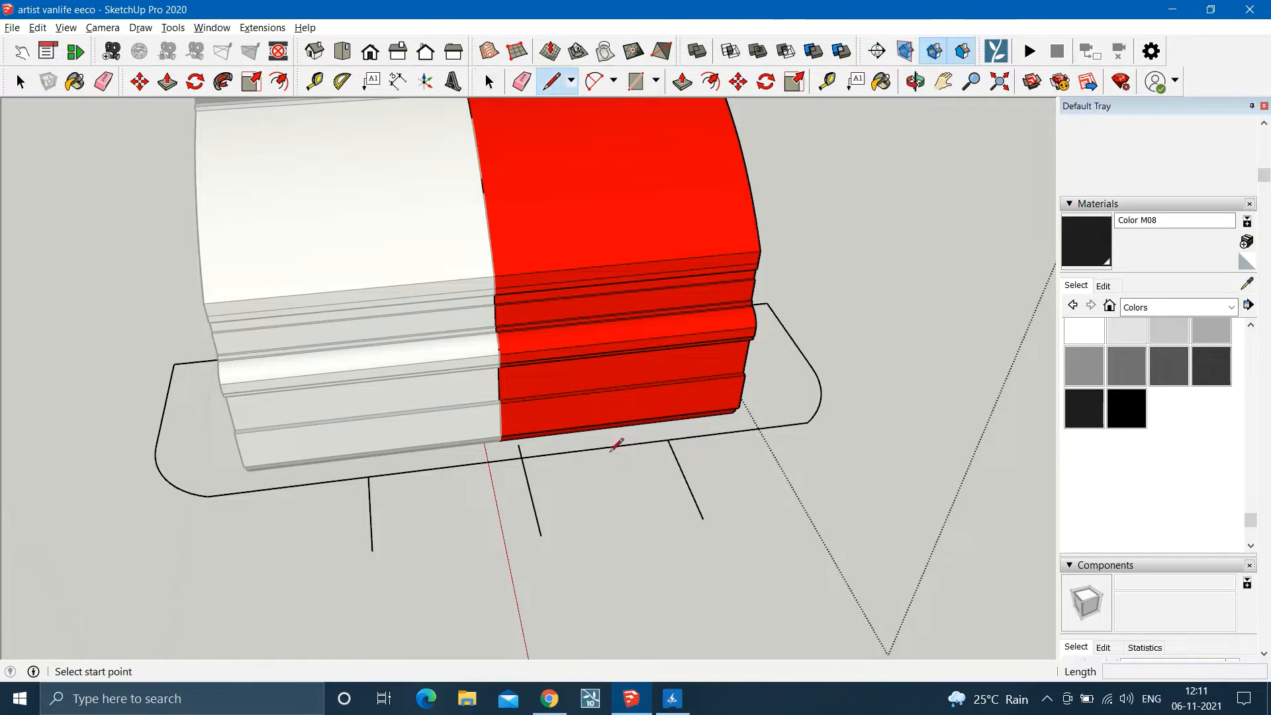
click(595, 449)
click(626, 537)
key(space)
key(l)
click(460, 560)
key(space)
Draw a bowed front edge in straight segments between the two corner arcs, running through points on the guide lines.
shift+middle_drag(600, 488, 530, 477)
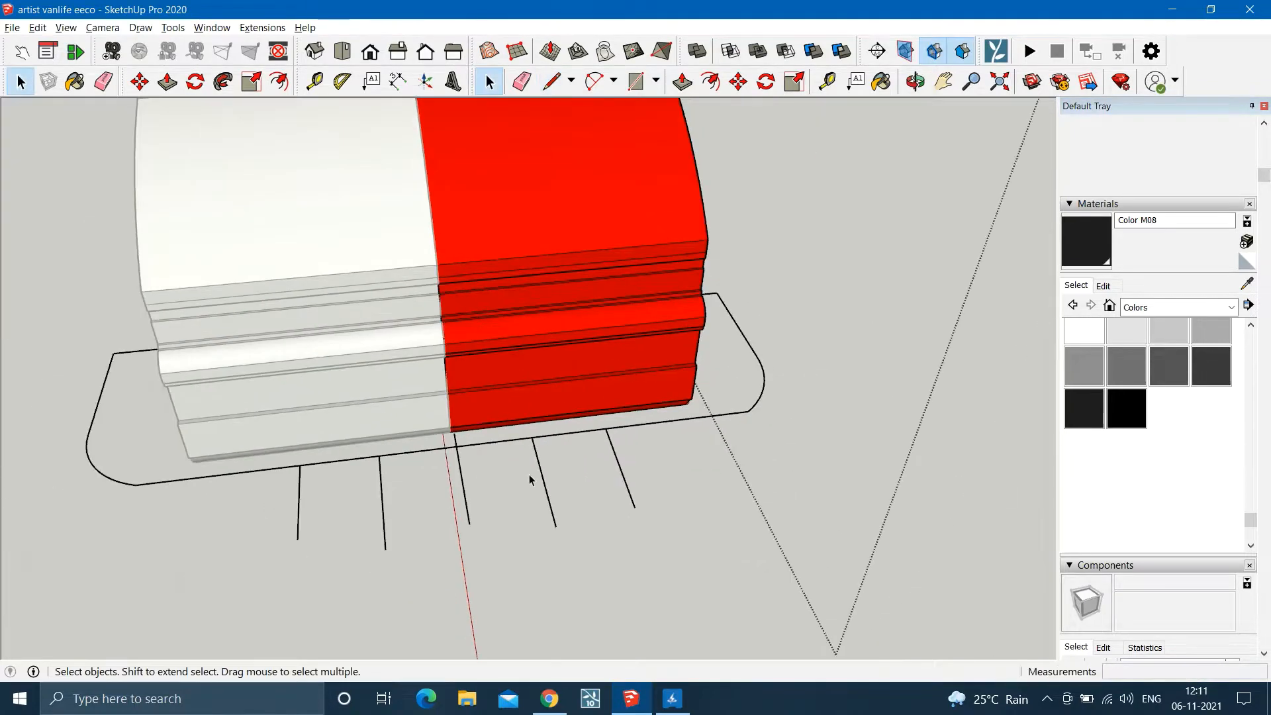
key(l)
click(620, 466)
key(space)
key(l)
click(748, 411)
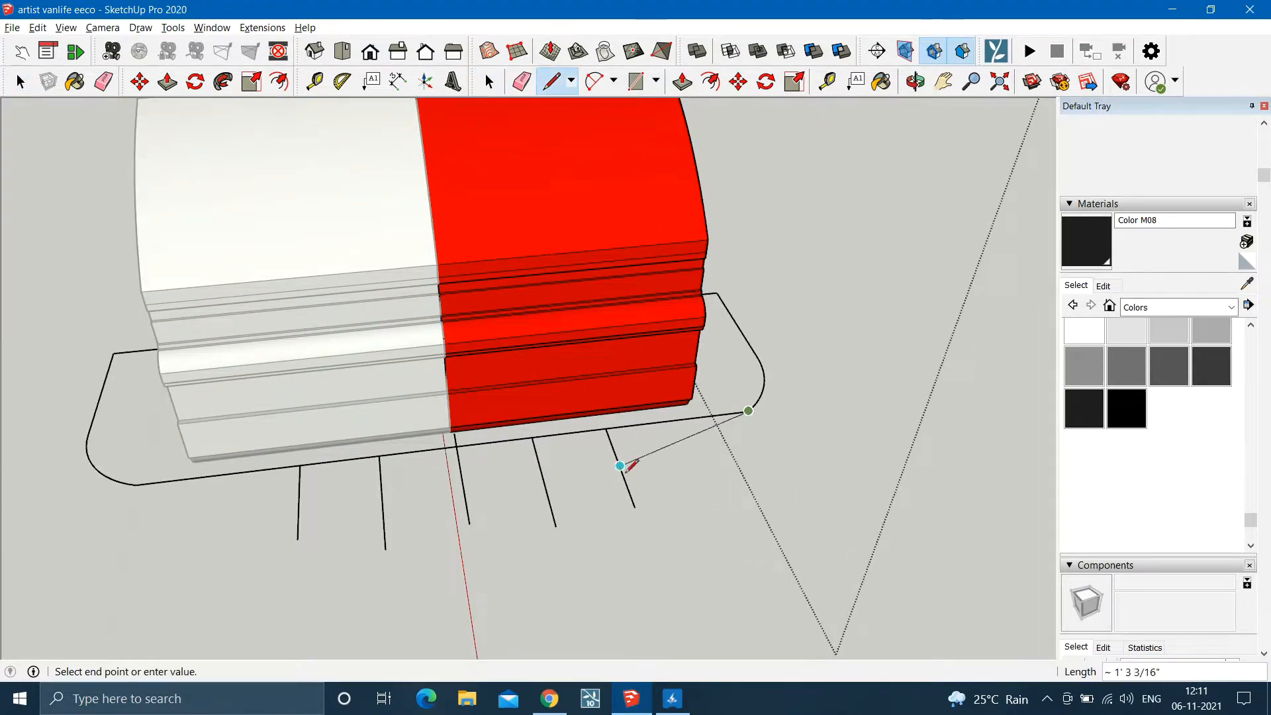
click(544, 479)
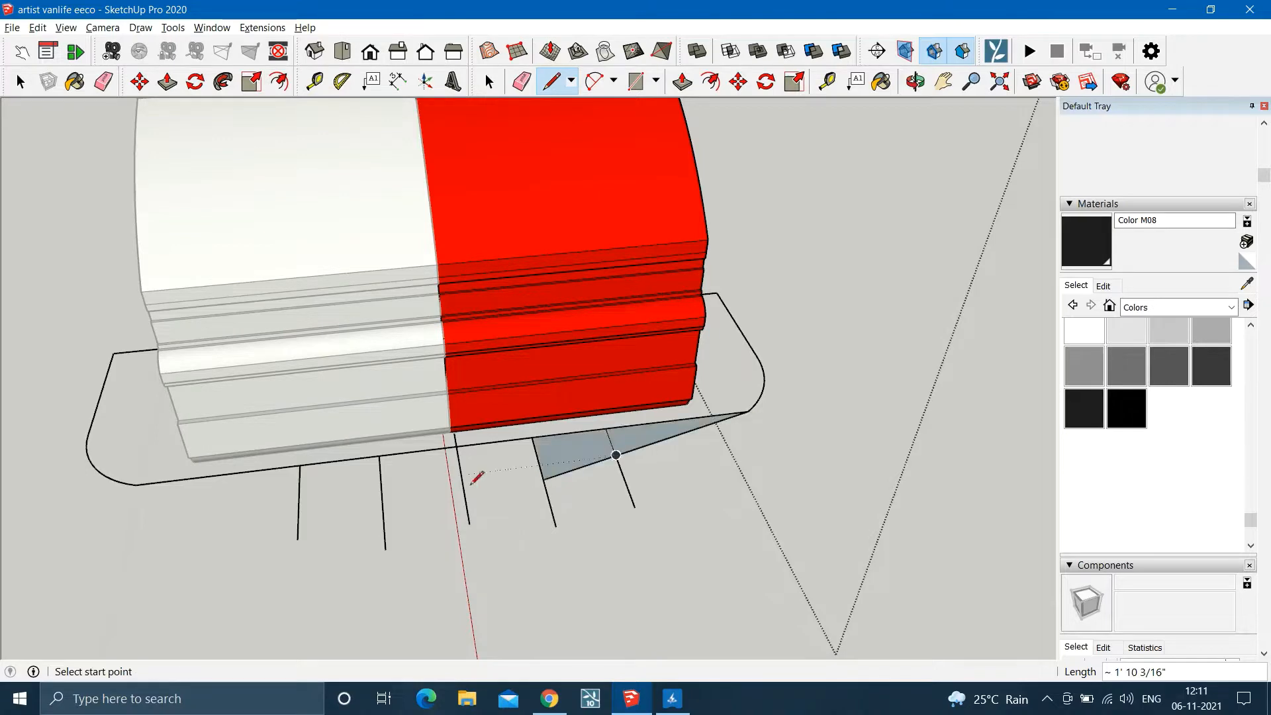
click(383, 500)
click(136, 486)
key(space)
Erase the guide lines and the original straight front line, keeping only the bowed outline.
scroll(639, 493, up, 2)
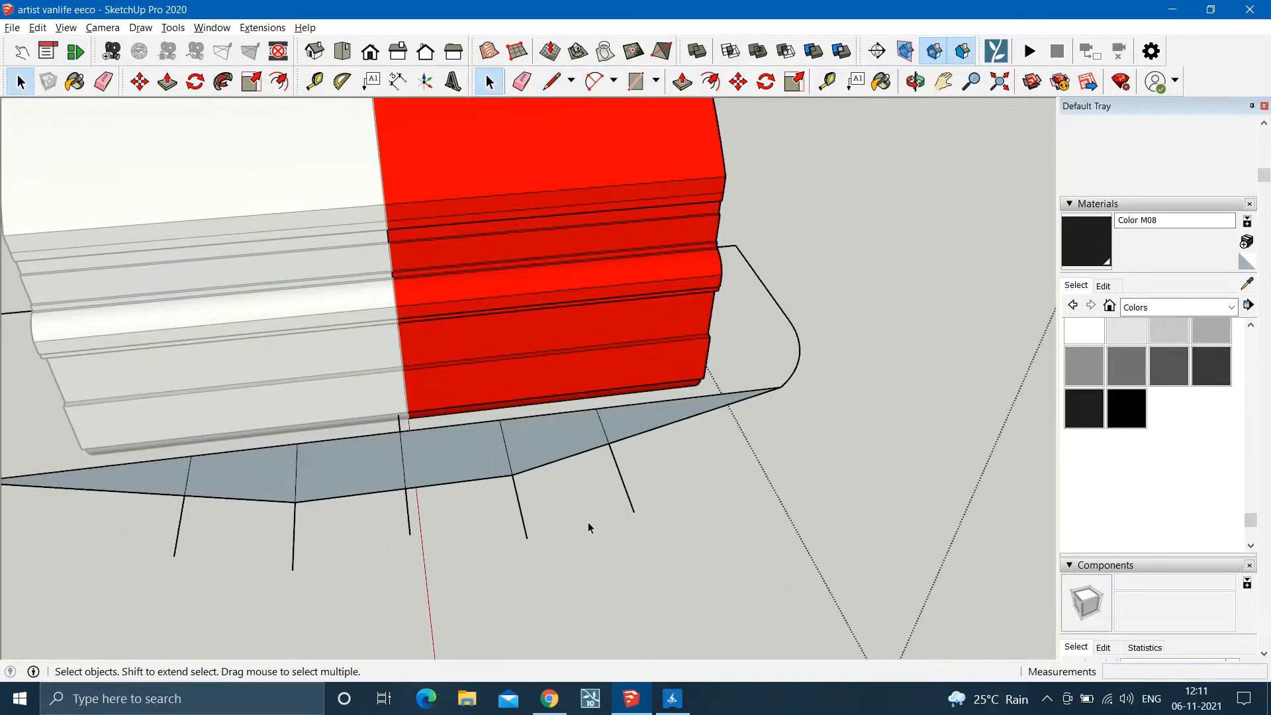
key(e)
mouse_move(641, 491)
mouse_down()
mouse_move(283, 537)
mouse_move(172, 535)
mouse_up()
shift+middle_drag(172, 535, 330, 561)
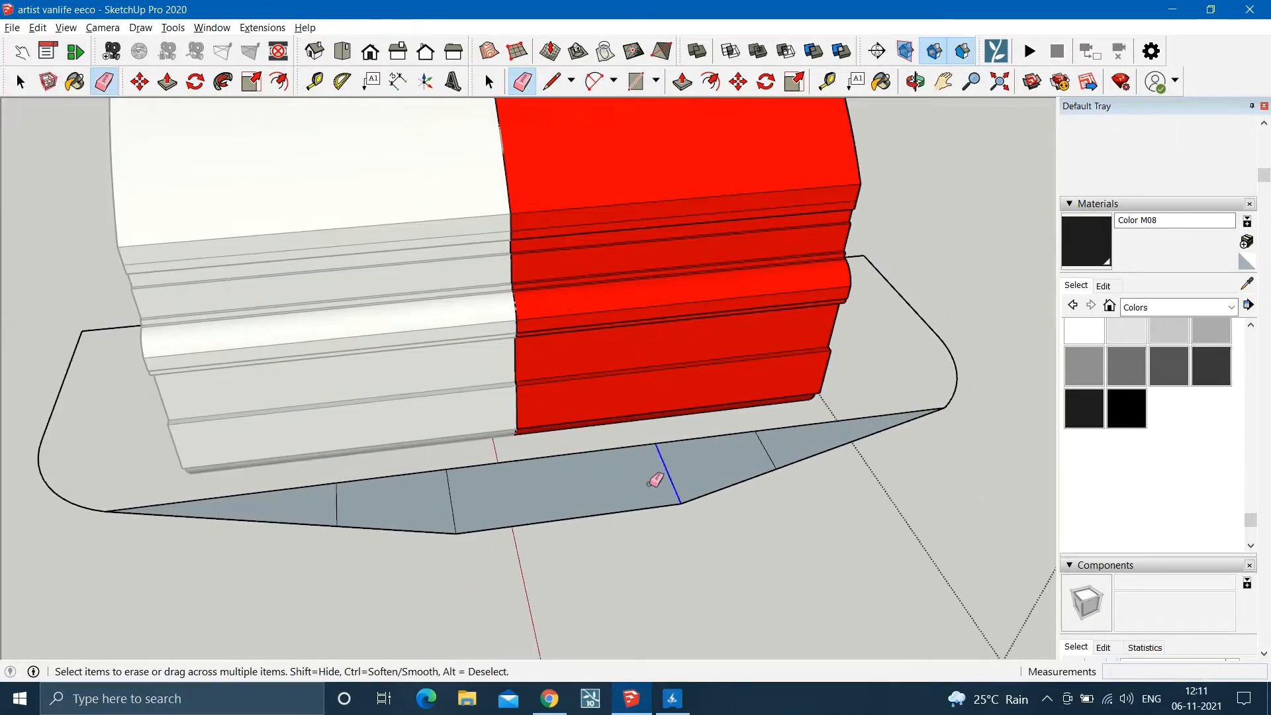
scroll(463, 490, down, 4)
middle_drag(520, 483, 652, 451)
scroll(466, 460, up, 3)
key(space)
click(547, 552)
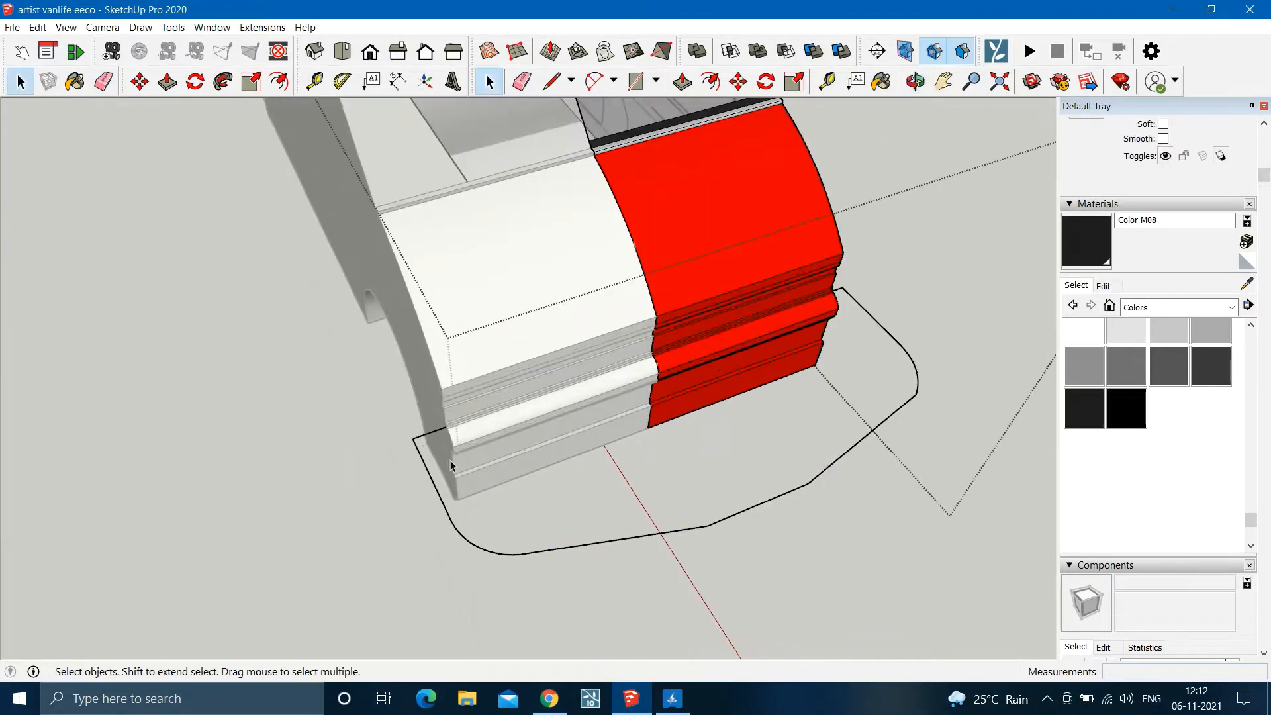
Close the bumper outline into a face with a line between its two open rear ends.
key(l)
scroll(446, 430, up, 6)
click(471, 338)
scroll(471, 358, down, 6)
scroll(676, 306, up, 6)
middle_drag(692, 291, 579, 247)
click(800, 308)
key(space)
Extrude the bumper face downwards by about 1' 4 3/8".
scroll(800, 308, down, 5)
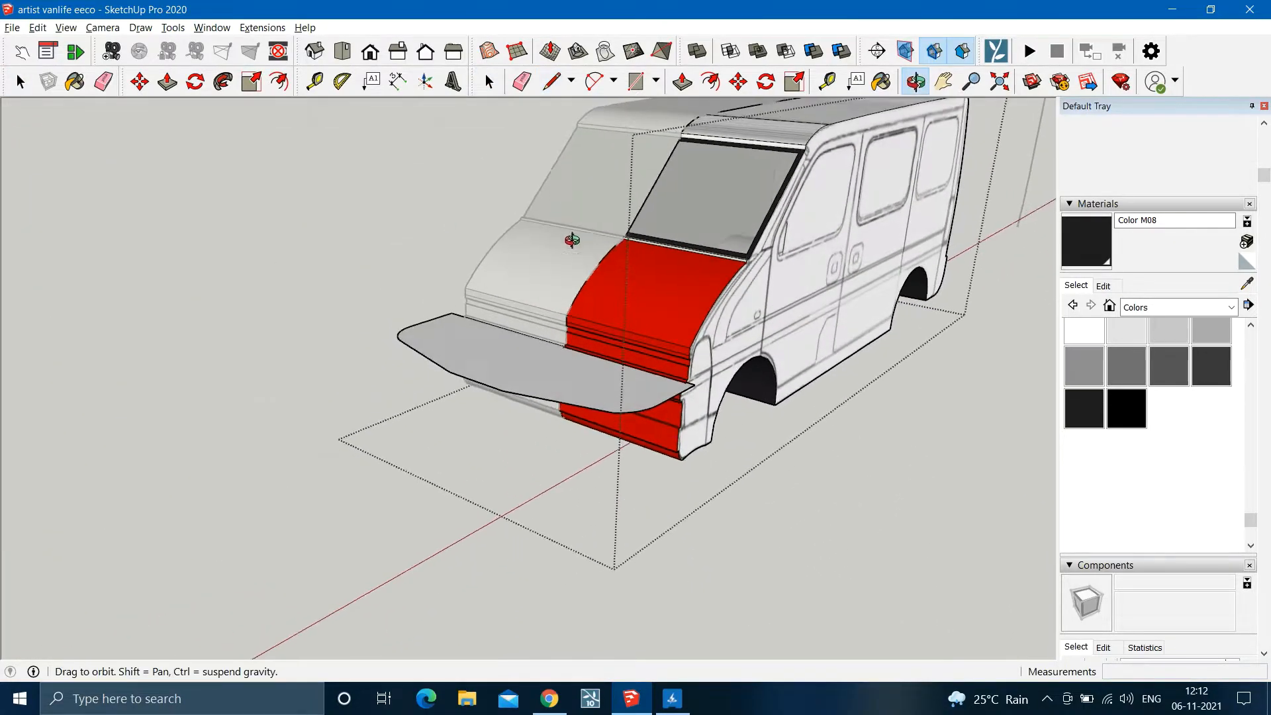
scroll(597, 391, up, 2)
key(p)
click(597, 390)
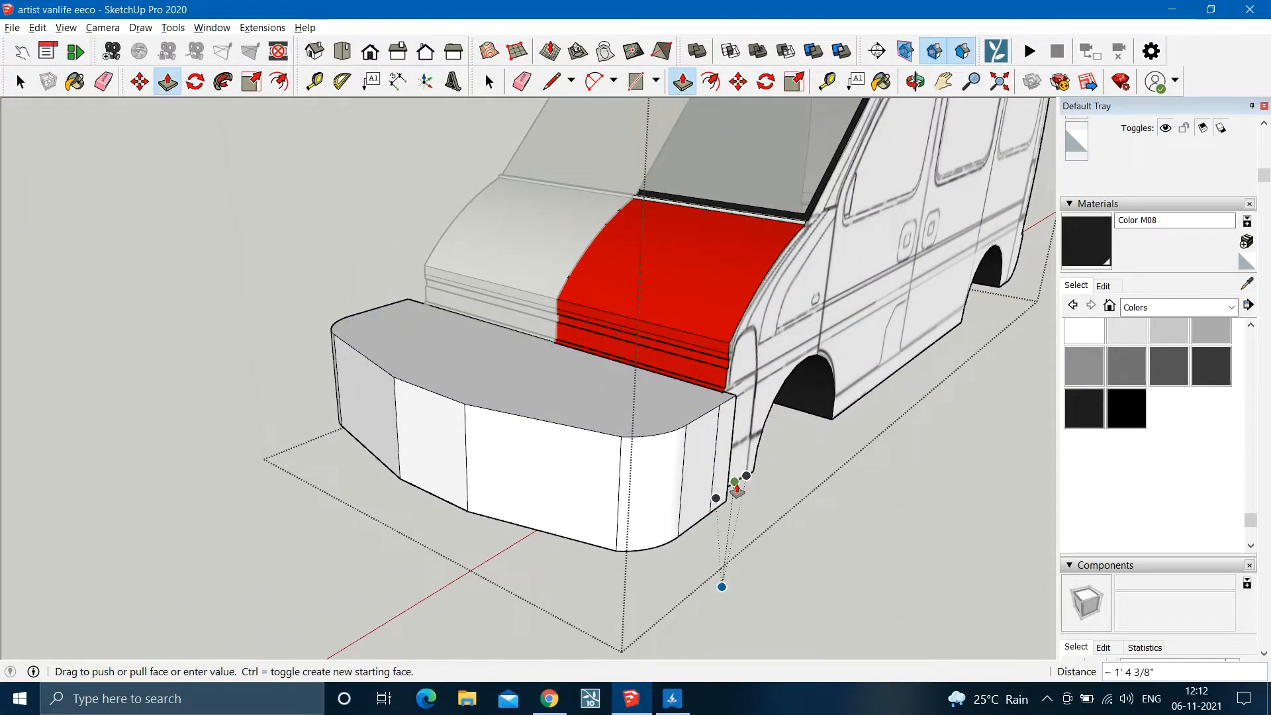
Try pushing one front facet of the bumper block inwards by about 1' 2 1/8".
click(430, 443)
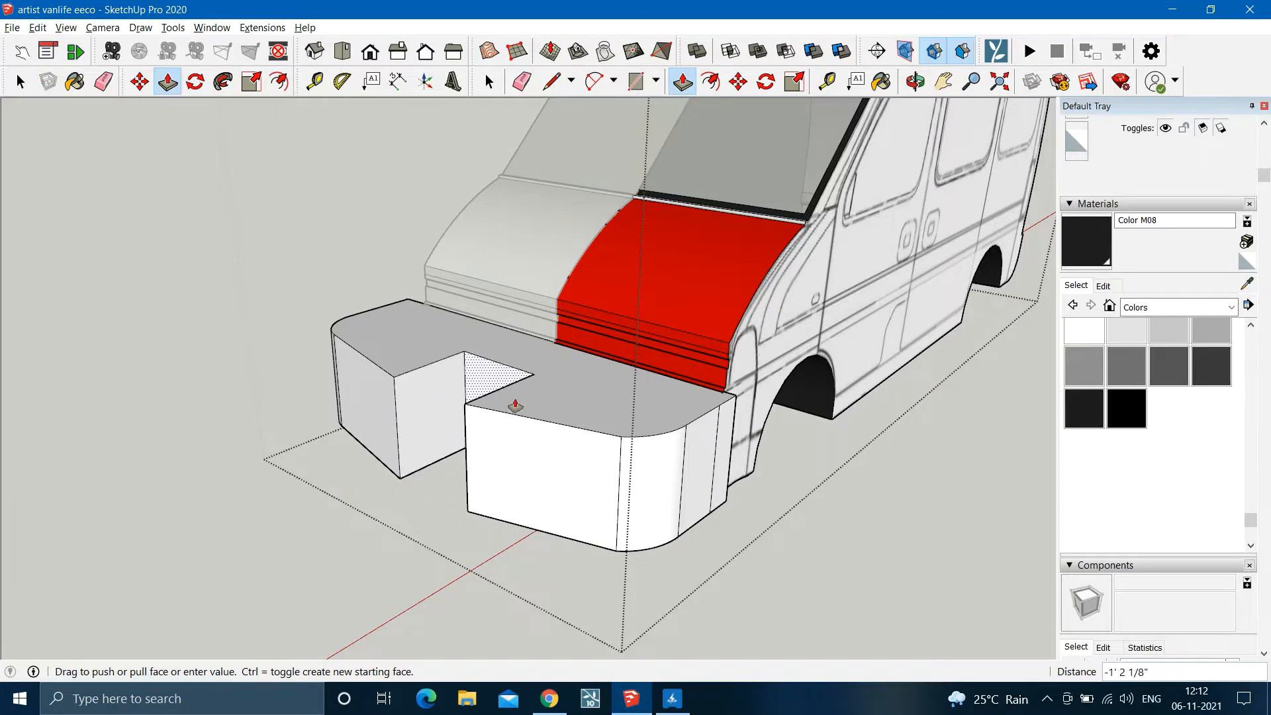
click(519, 400)
click(418, 413)
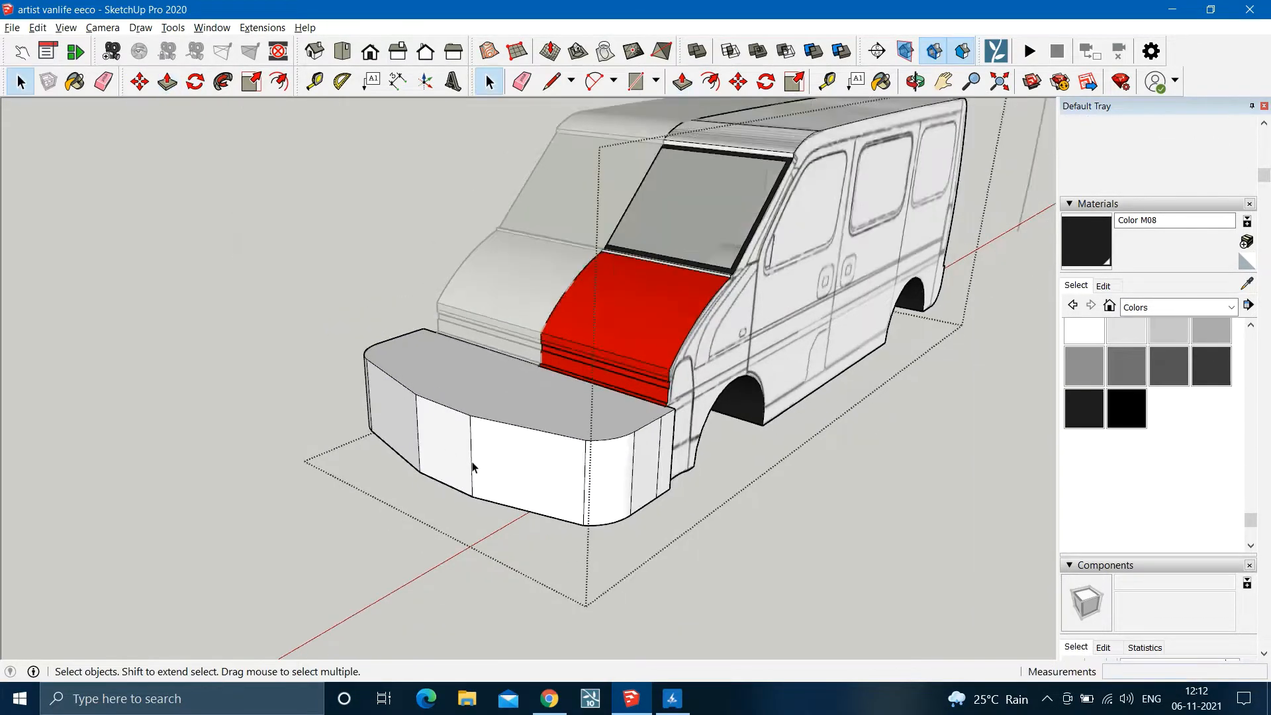
Remove the bumper block and leave the van half's editing context.
middle_drag(473, 468, 809, 403)
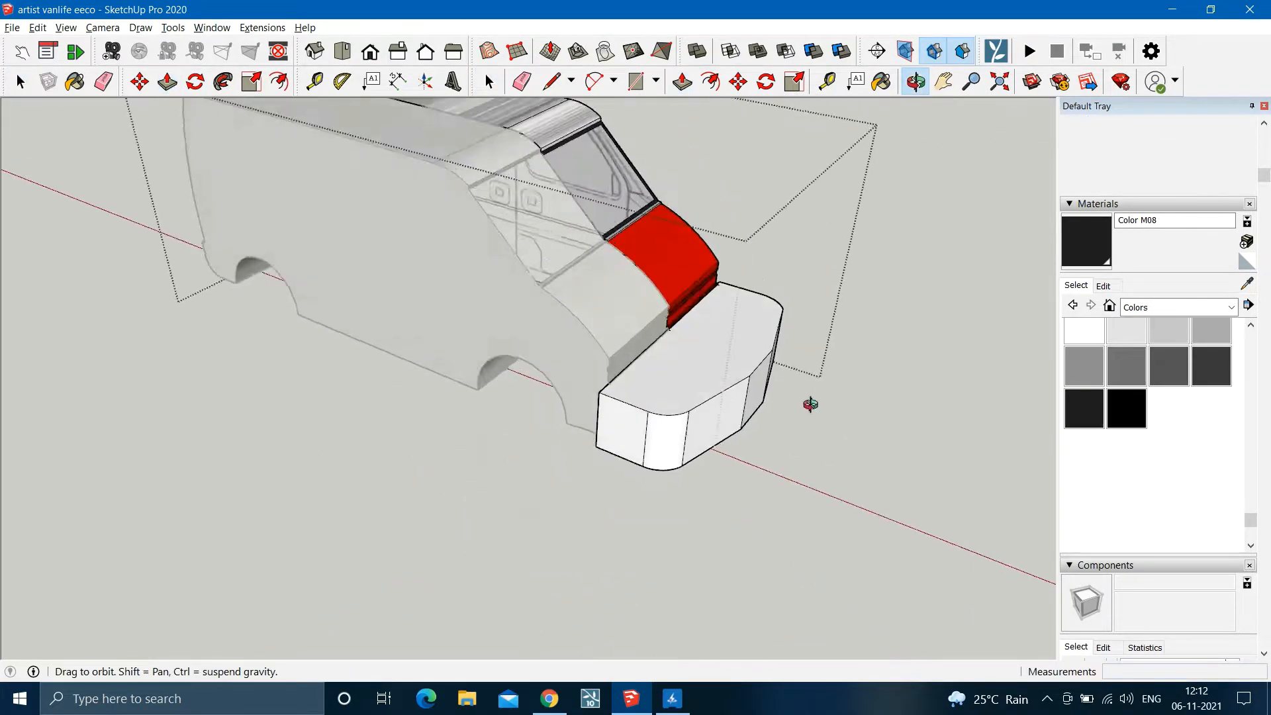
scroll(488, 437, down, 3)
click(488, 437)
click(558, 411)
scroll(556, 410, down, 3)
middle_drag(550, 404, 721, 313)
click(519, 429)
Remove the leftover outline piece beside the painted half of the van's nose.
scroll(519, 430, up, 4)
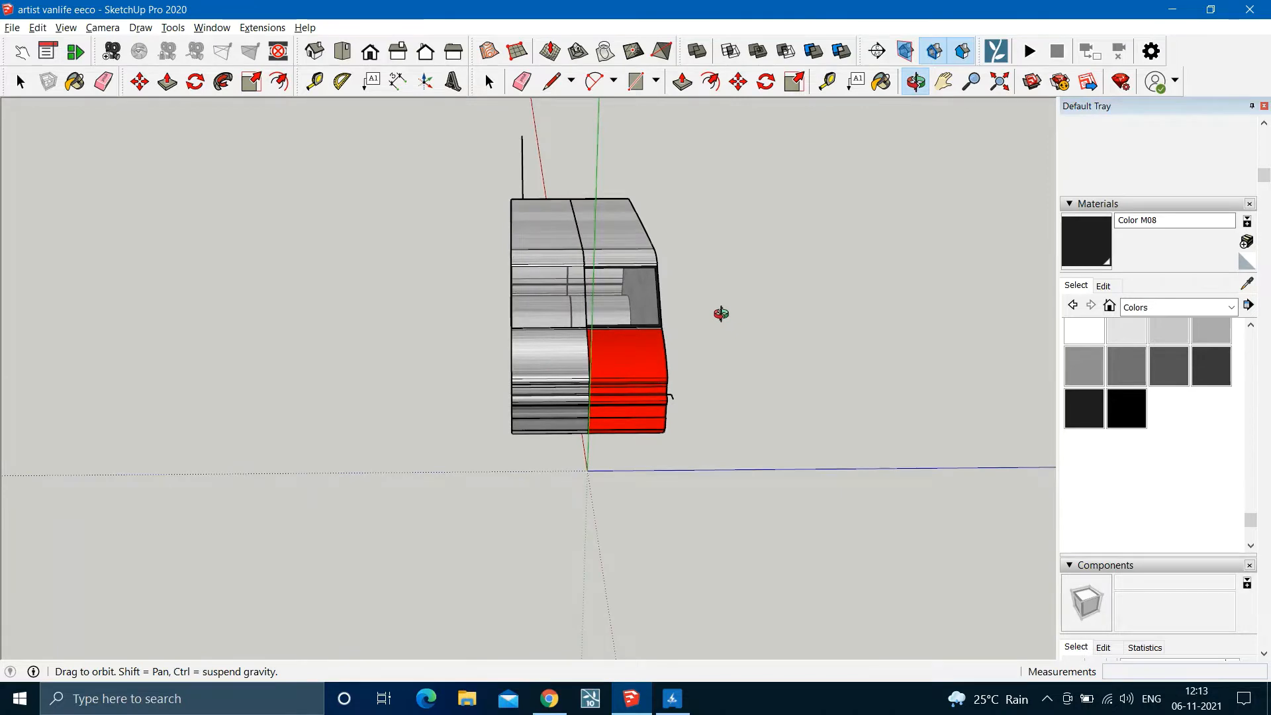
double_click(627, 391)
scroll(624, 397, up, 2)
click(620, 405)
middle_drag(618, 404, 406, 424)
scroll(406, 424, down, 3)
drag(406, 424, 459, 463)
scroll(459, 463, up, 4)
mouse_move(459, 463)
middle_down()
mouse_move(714, 473)
mouse_move(619, 394)
middle_up()
scroll(619, 394, up, 5)
Draw a line outwards from the front corner of the painted half and continue it forward past the nose.
key(l)
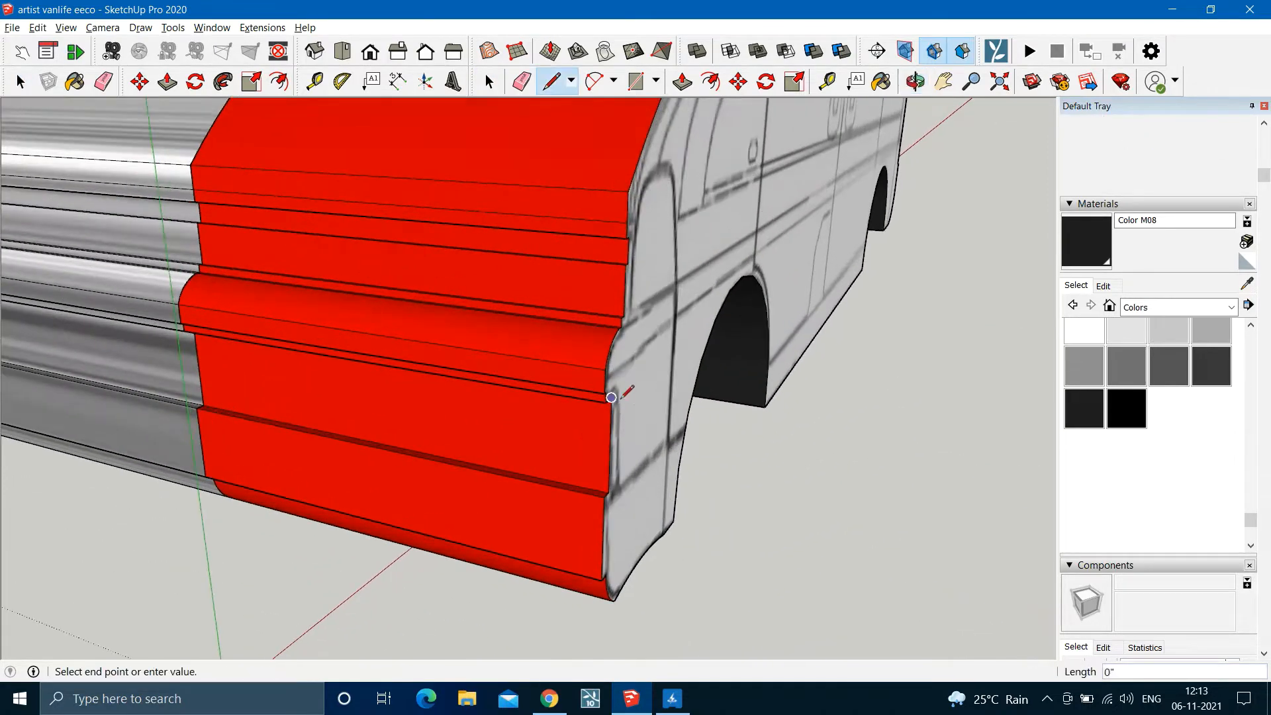
click(758, 419)
scroll(675, 485, down, 6)
click(617, 552)
key(space)
scroll(636, 513, up, 4)
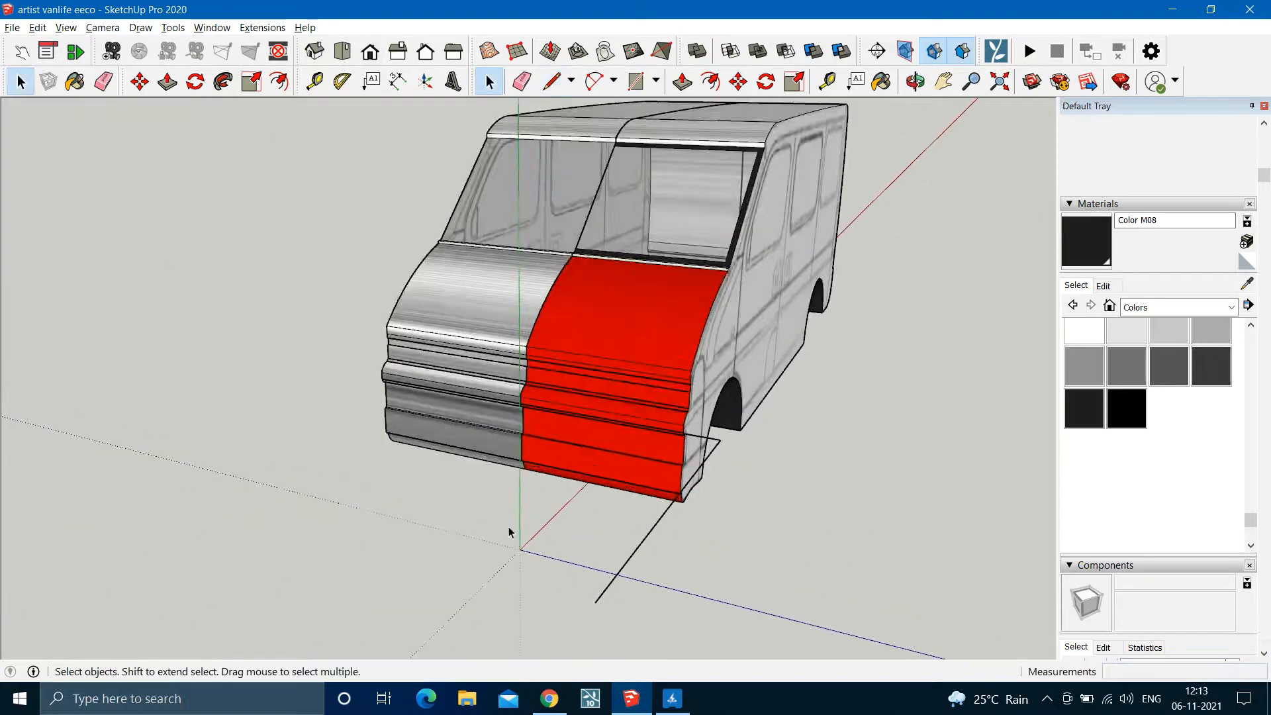
Draw a long front line across the nose, starting on the painted side's forward line.
scroll(738, 424, up, 3)
middle_drag(739, 423, 610, 446)
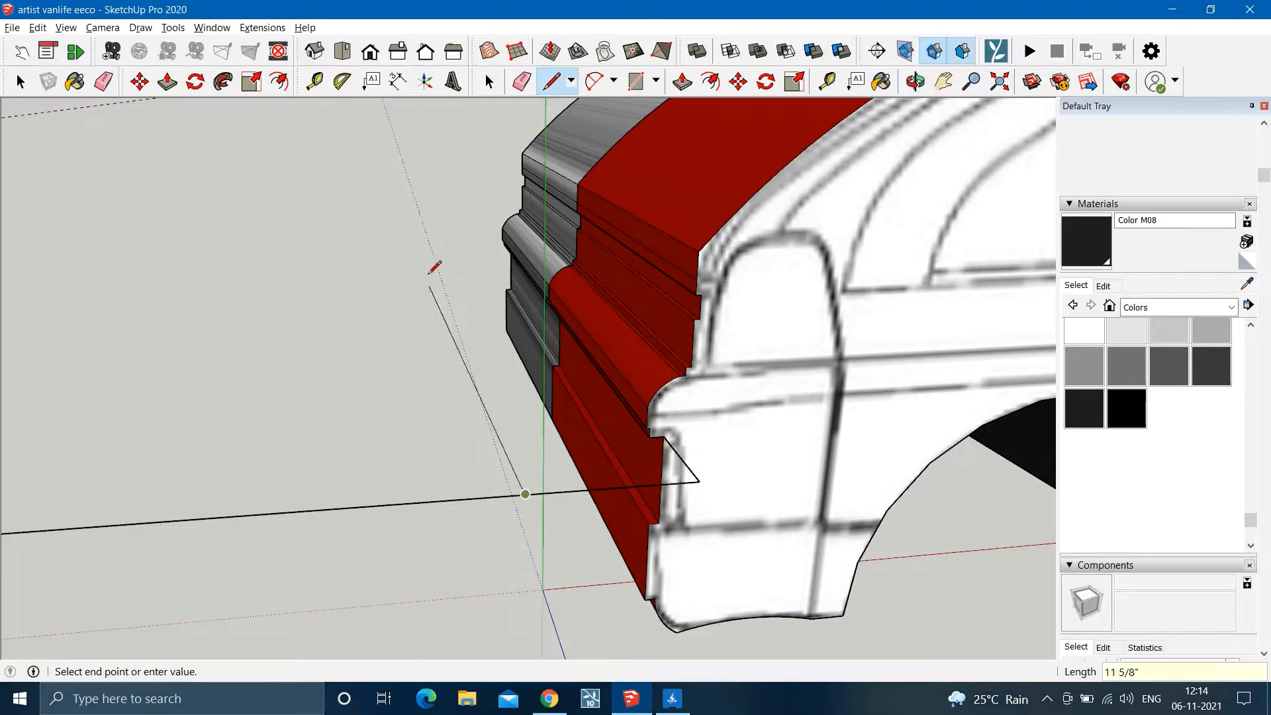
click(397, 135)
key(space)
scroll(448, 222, down, 3)
Draw the matching outward line from the unpainted half and extend it forward across the front line.
middle_drag(437, 265, 752, 489)
scroll(566, 514, up, 5)
mouse_move(566, 515)
middle_down()
mouse_move(500, 456)
mouse_move(594, 395)
mouse_move(411, 332)
mouse_move(681, 344)
mouse_move(614, 298)
middle_up()
key(l)
click(350, 366)
click(266, 382)
scroll(552, 537, down, 5)
click(693, 600)
key(space)
scroll(559, 572, up, 3)
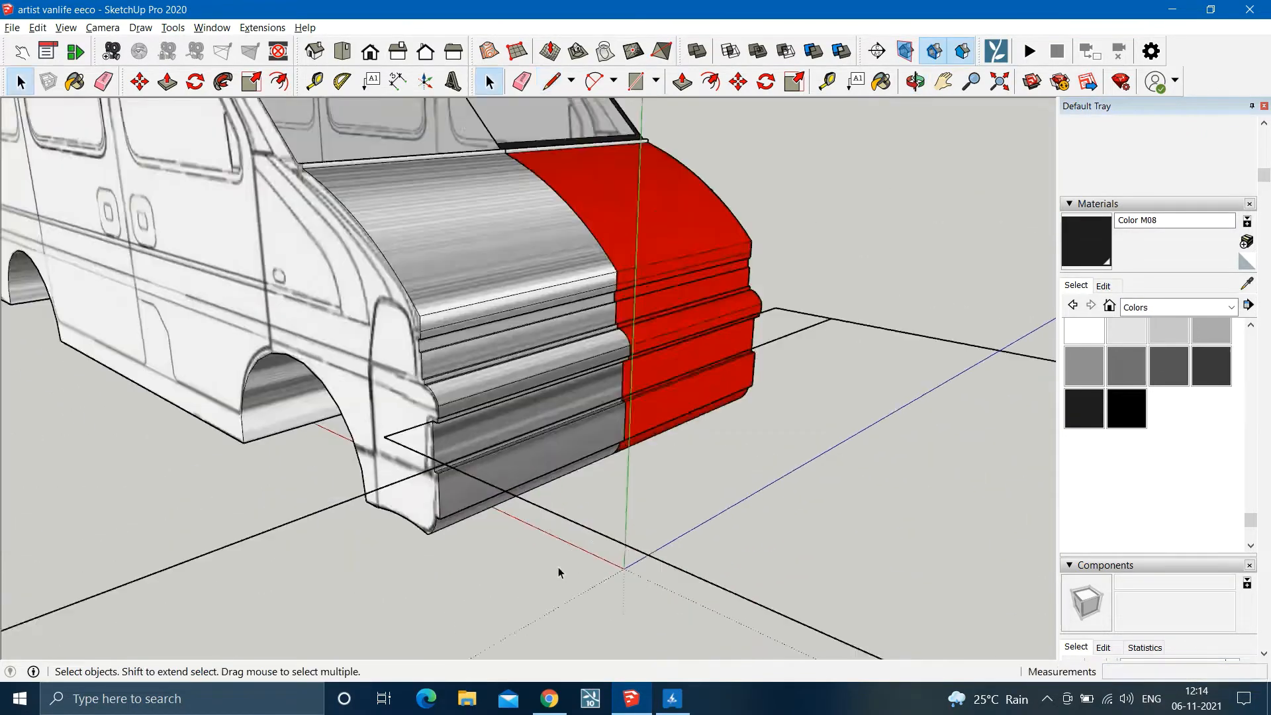
Round the painted side's corner with an arc between the front line and the side line.
middle_drag(558, 573, 659, 560)
scroll(659, 560, up, 3)
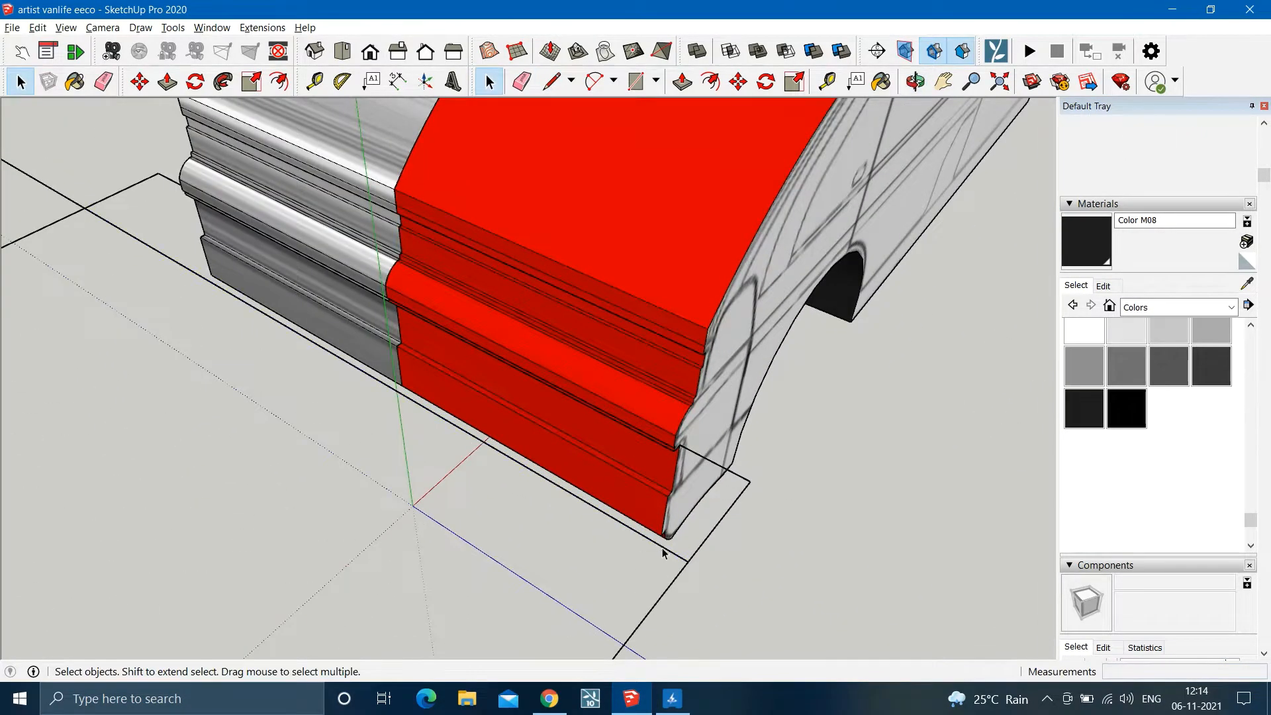
key(a)
scroll(663, 553, up, 3)
click(582, 523)
click(728, 508)
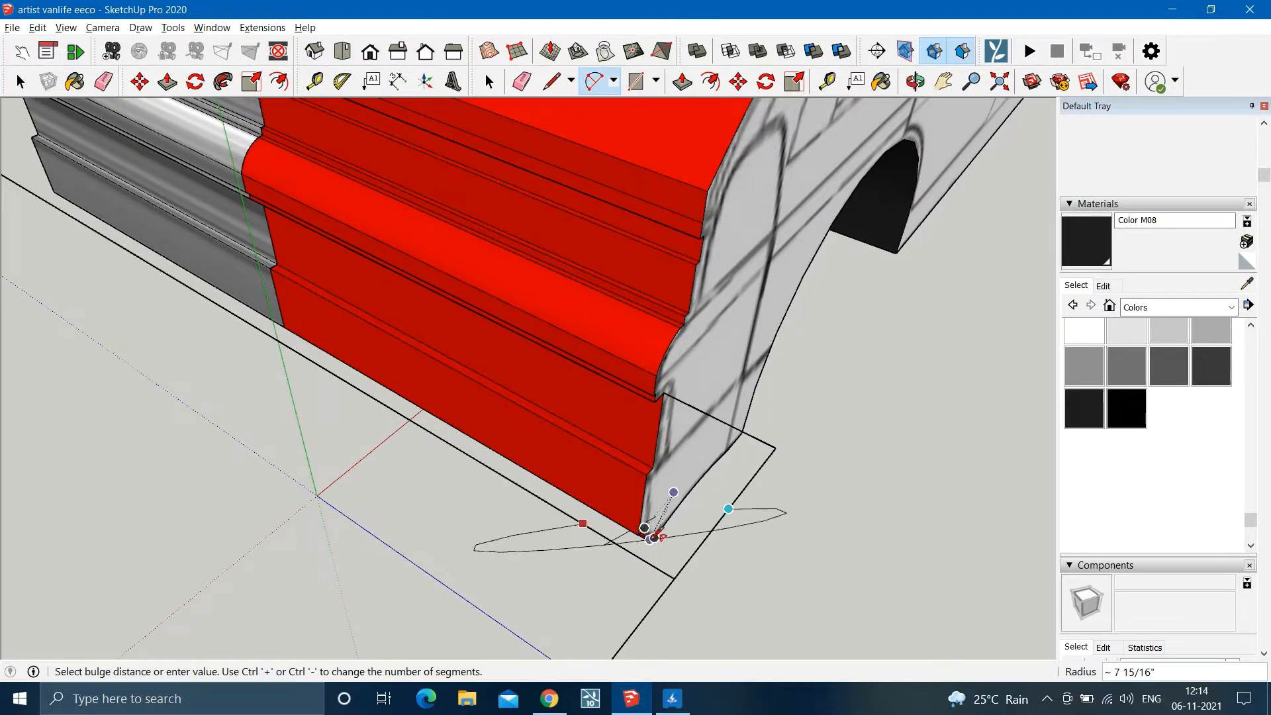
click(620, 544)
Round the unpainted side's corner with a matching arc between the side and front lines.
scroll(636, 555, down, 3)
scroll(639, 581, up, 3)
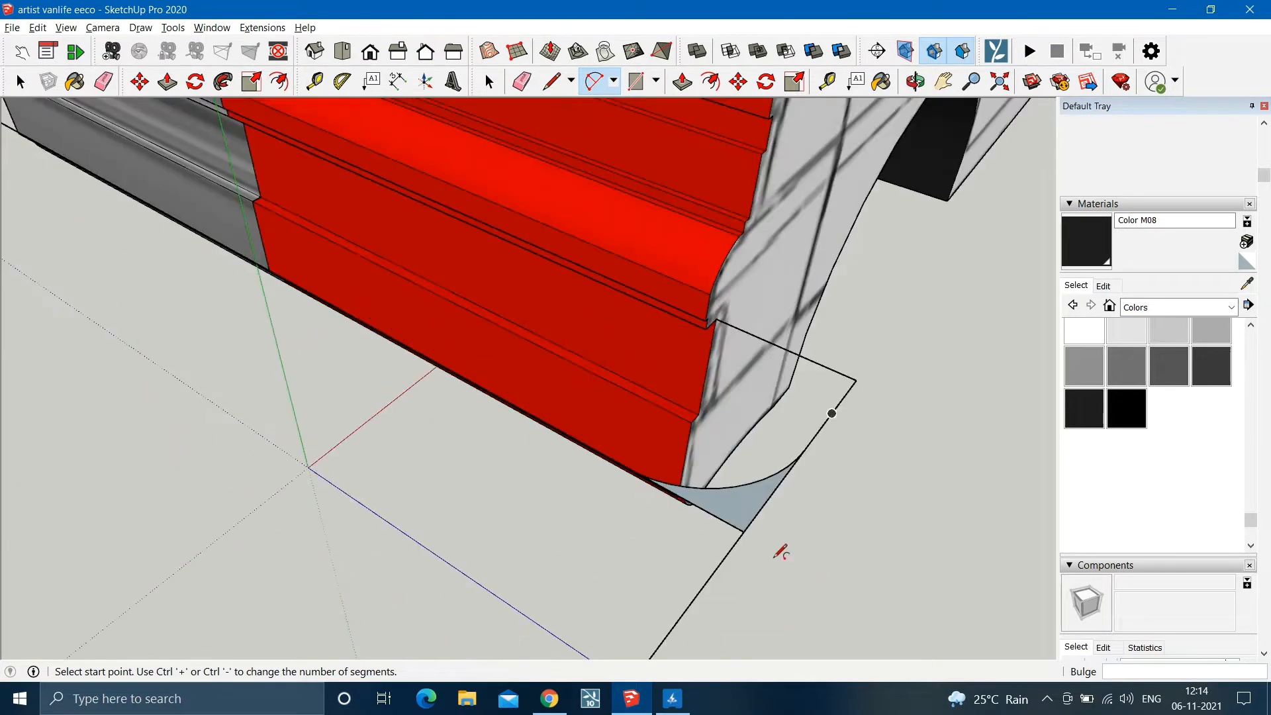
scroll(777, 551, down, 5)
scroll(494, 340, up, 5)
click(518, 295)
click(537, 397)
click(492, 359)
scroll(498, 371, down, 5)
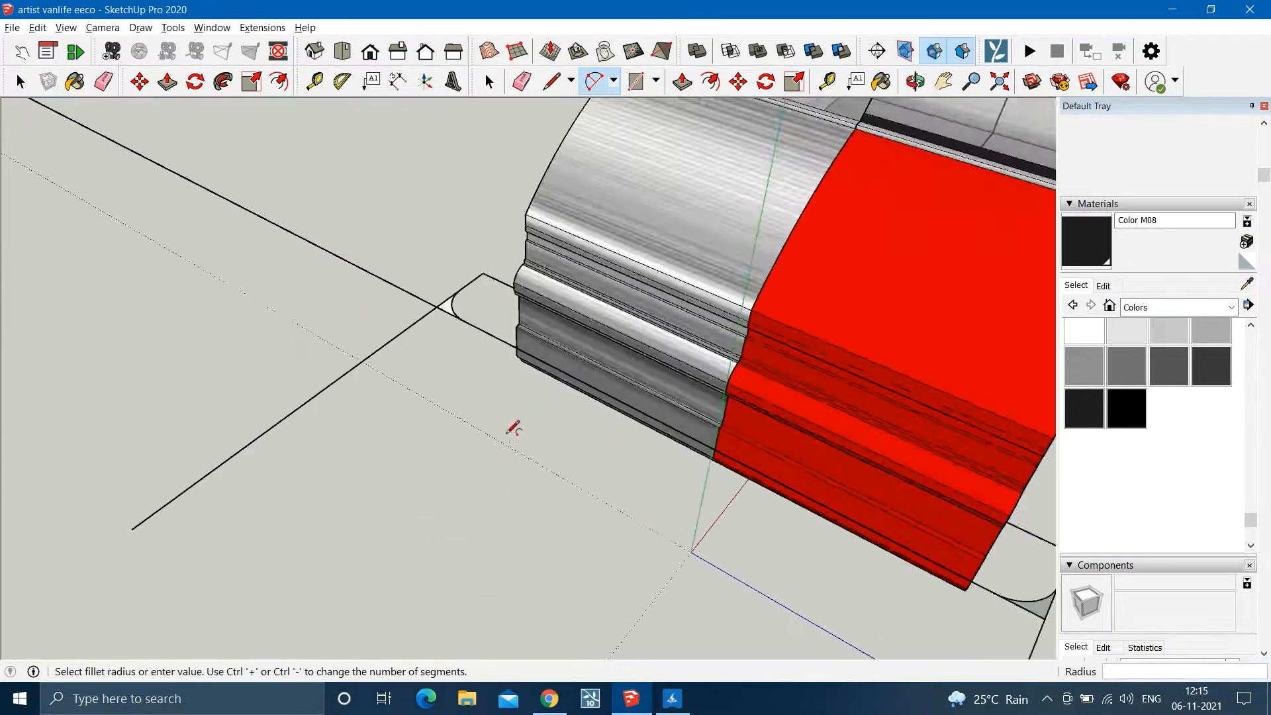
Erase the surplus corner edges and line ends outside both arcs.
middle_drag(516, 429, 744, 463)
scroll(424, 398, up, 3)
middle_drag(398, 390, 432, 514)
key(e)
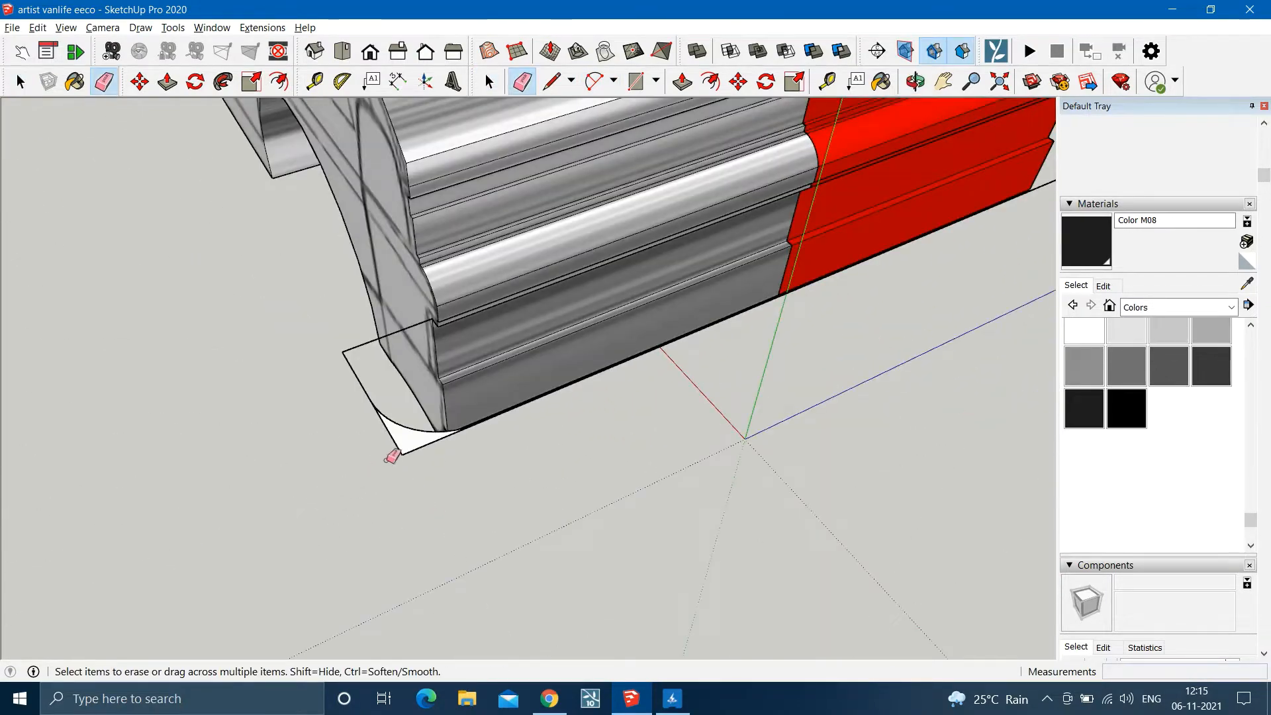
scroll(357, 490, up, 3)
middle_drag(321, 516, 902, 233)
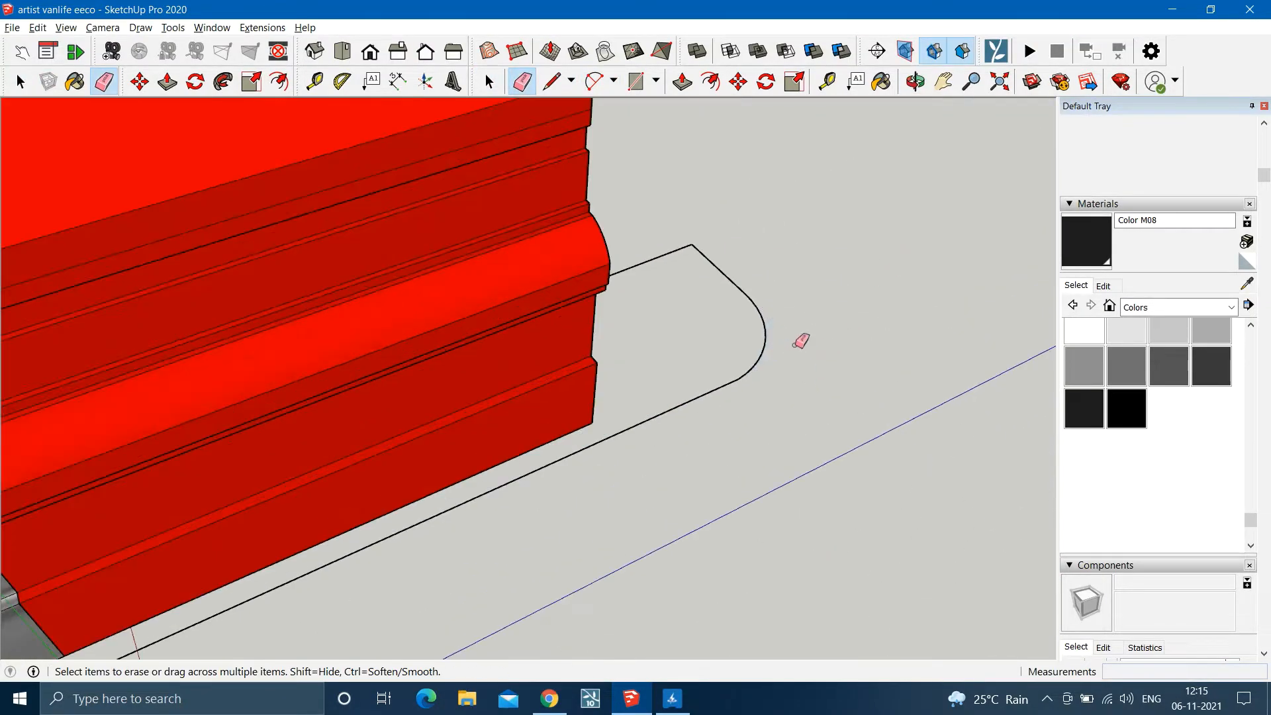
key(space)
Draw guide lines forward from the front line at its centre and towards the painted side.
scroll(544, 405, down, 5)
middle_drag(543, 400, 716, 456)
key(l)
click(551, 402)
click(724, 425)
click(574, 347)
click(731, 365)
key(space)
click(584, 325)
click(501, 513)
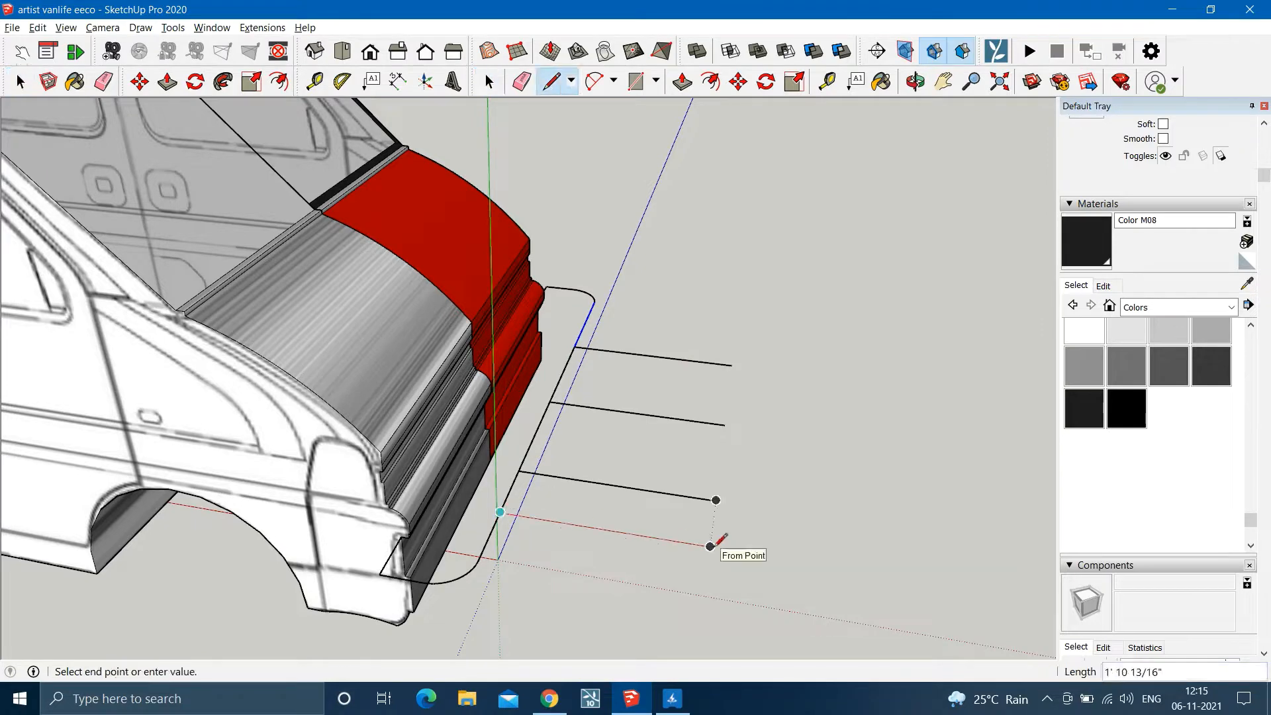
key(space)
Add two guide lines between the existing ones and draw the bowed front edge from the painted side's corner arc.
key(l)
mouse_move(535, 434)
mouse_down()
mouse_move(578, 455)
mouse_move(721, 461)
mouse_up()
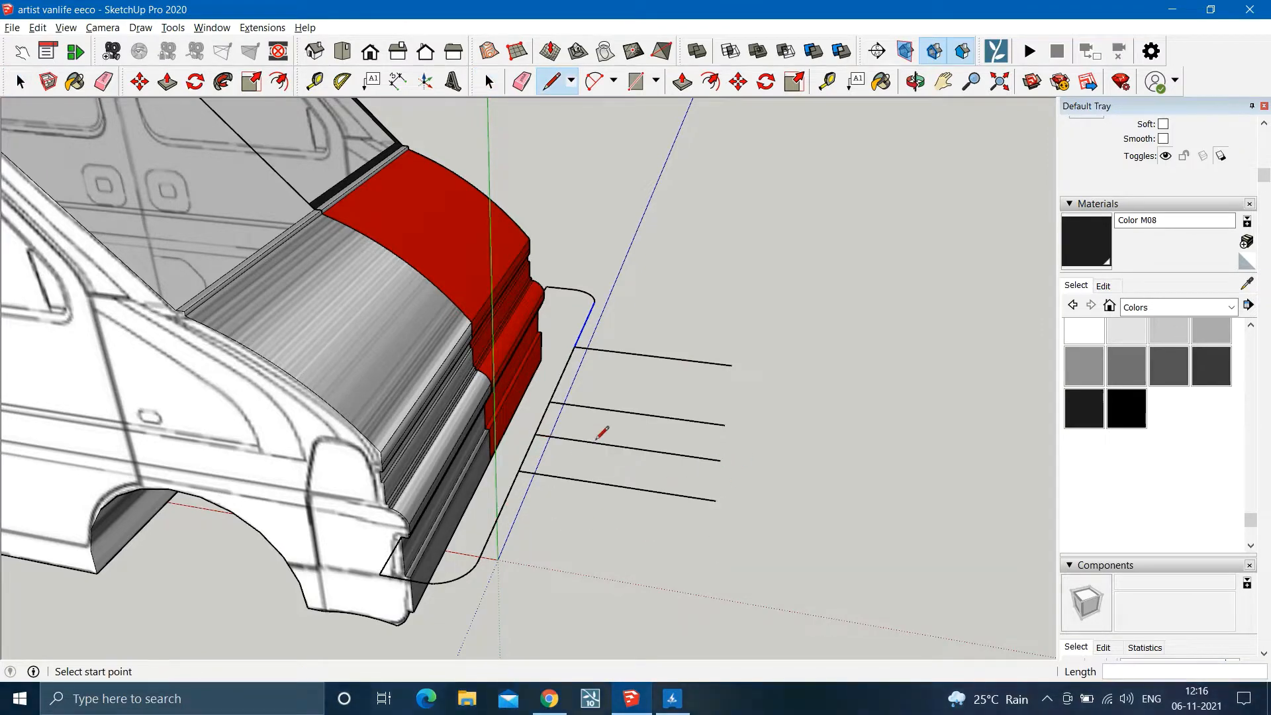
click(729, 395)
key(space)
key(l)
click(596, 302)
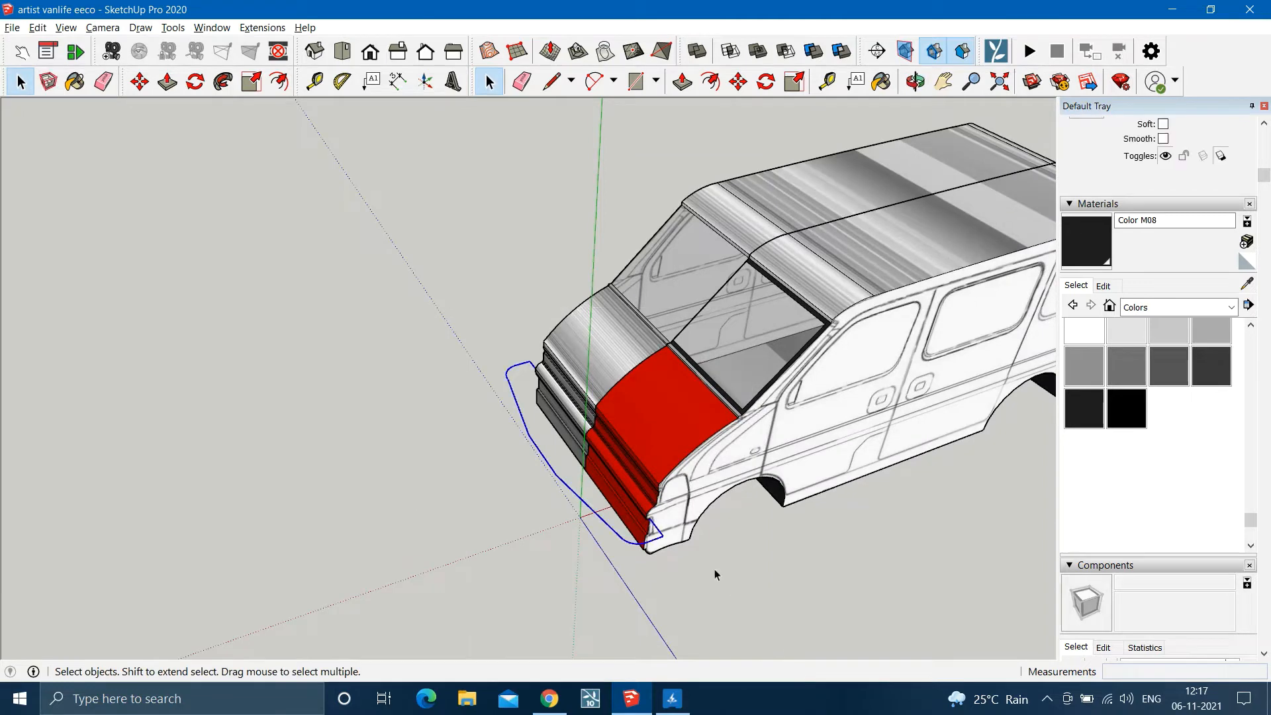
Move the selected bumper outline forward, clear of the van's nose.
key(m)
click(637, 544)
click(498, 585)
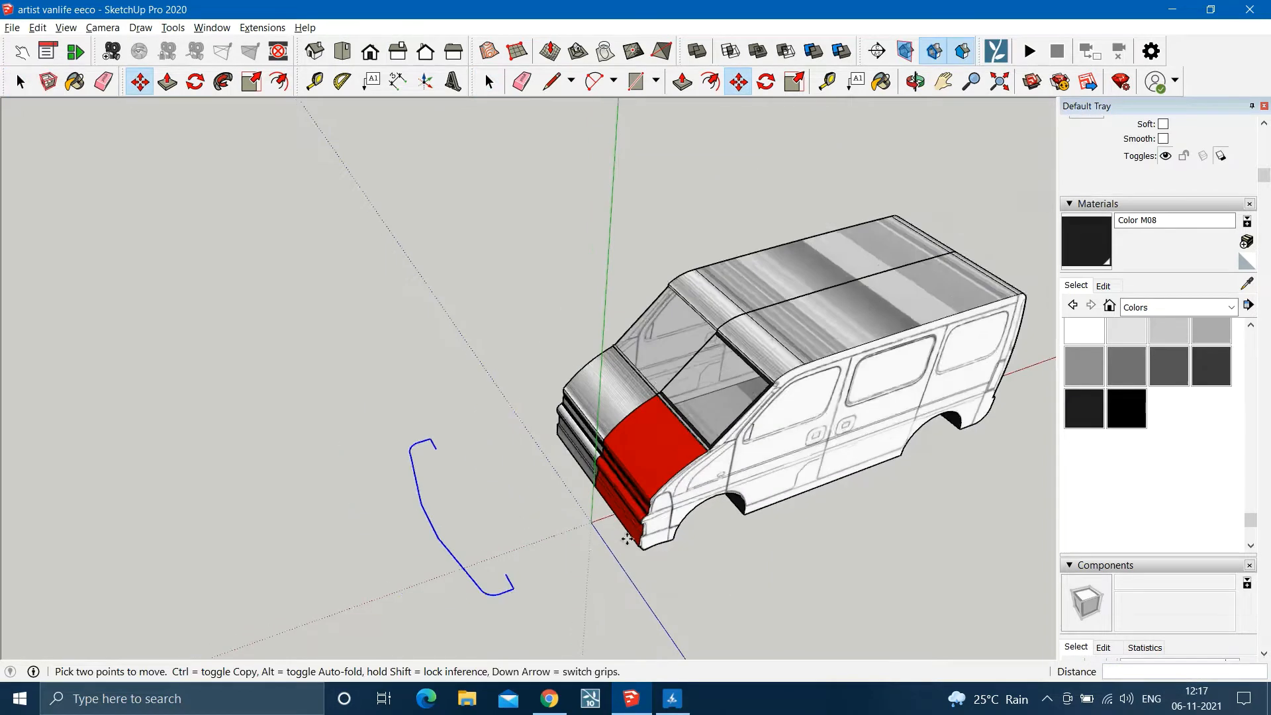
Close the moved outline into a face with a line between its open rear ends.
key(l)
click(462, 451)
scroll(547, 538, up, 2)
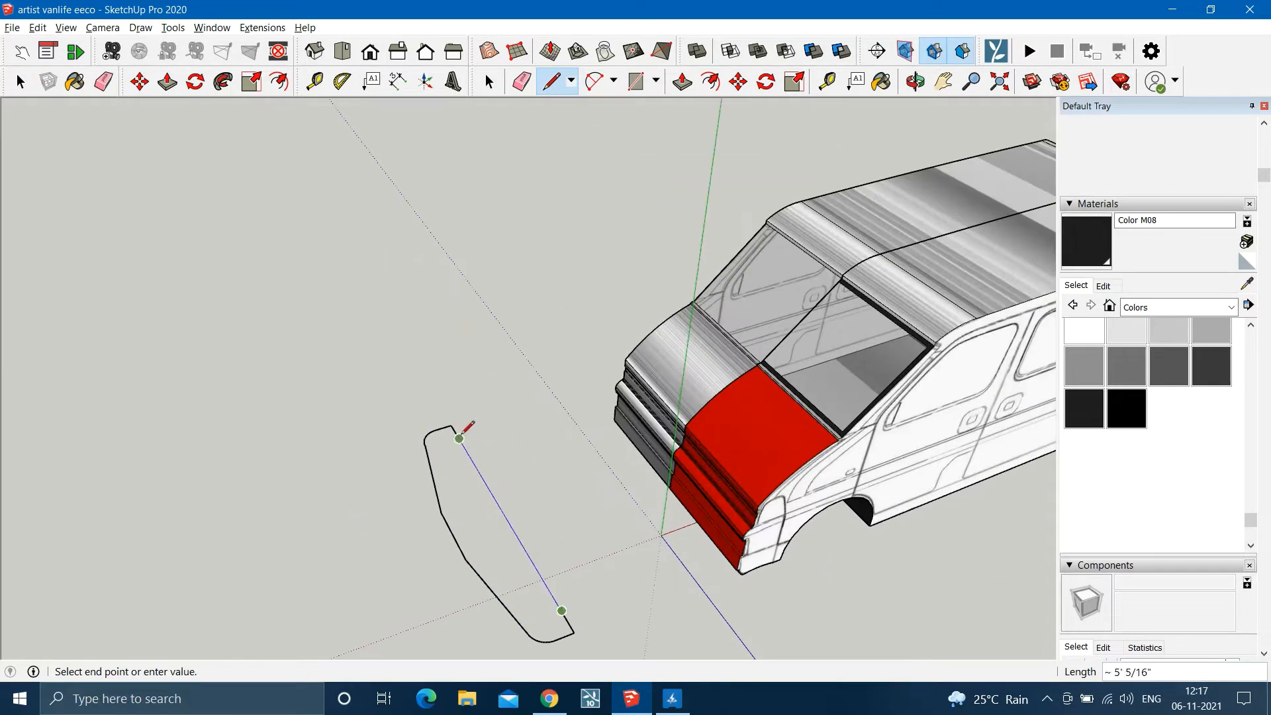
click(459, 439)
key(space)
scroll(491, 540, down, 2)
Extrude the bumper face downwards by about 10 1/2".
middle_drag(462, 538, 434, 255)
key(p)
click(498, 478)
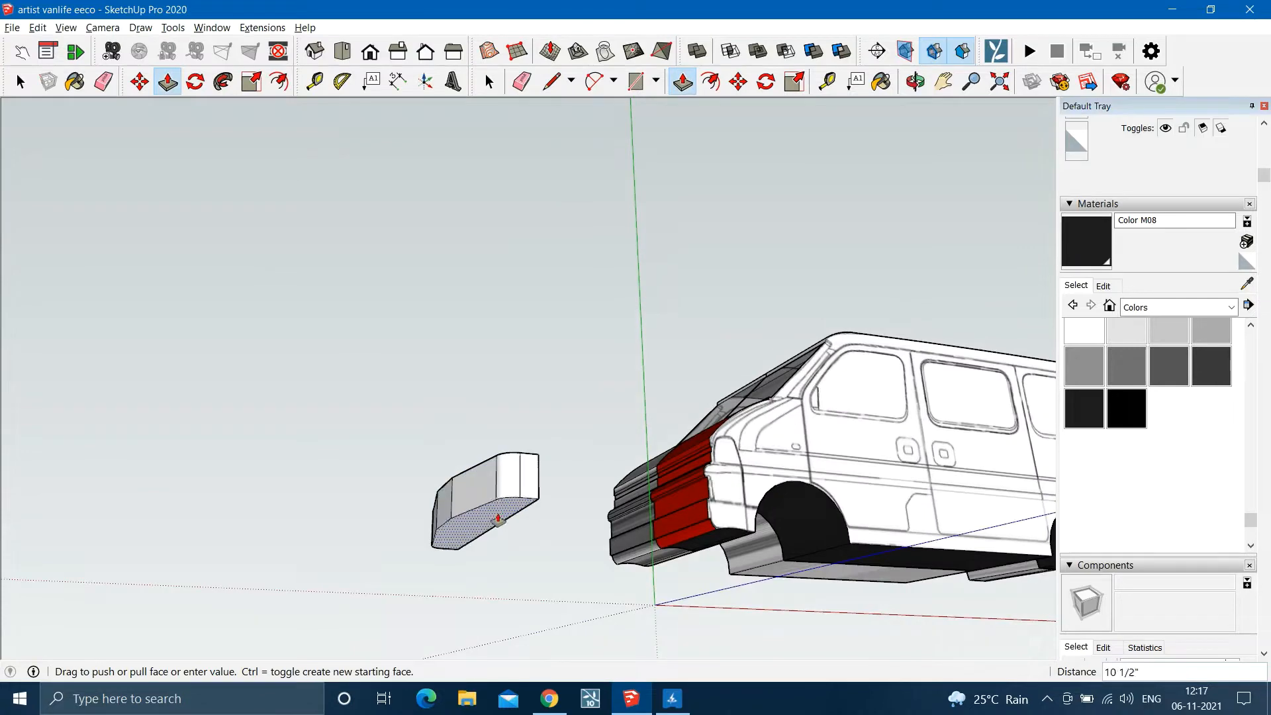
click(498, 518)
key(space)
Offset the outline of the bumper block's top face inwards.
middle_drag(498, 524, 448, 510)
key(f)
click(441, 489)
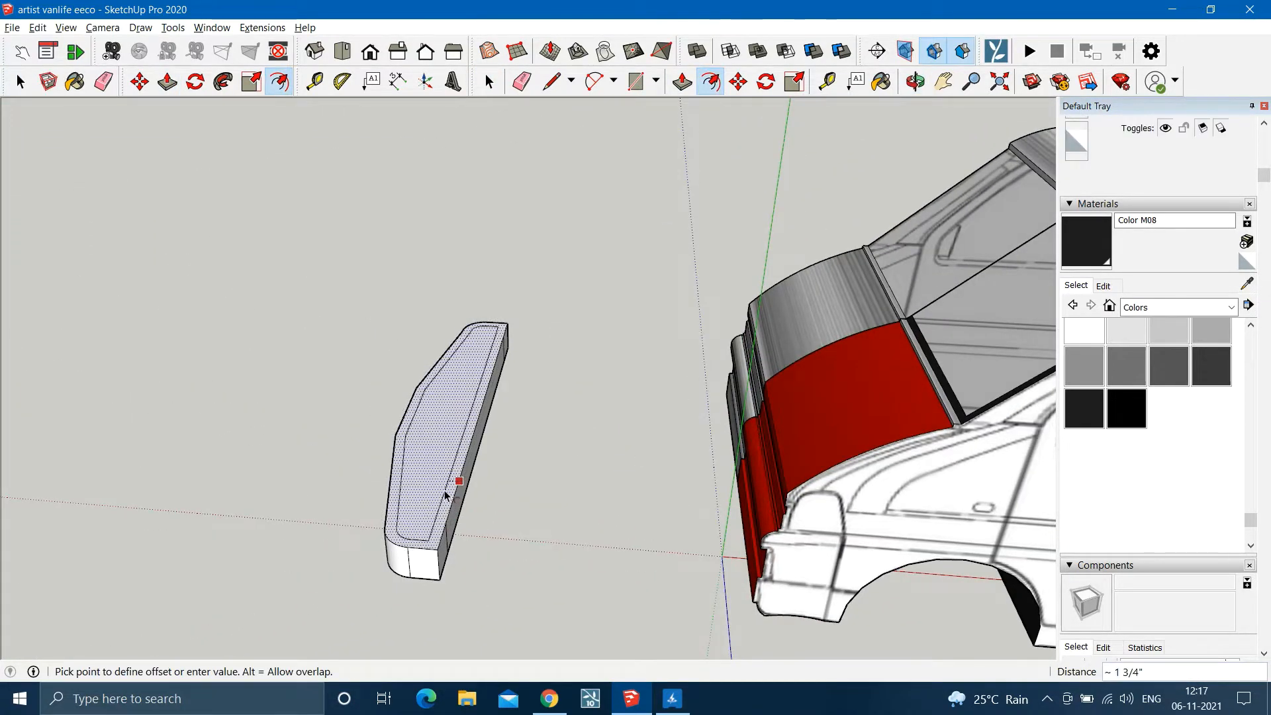
click(430, 515)
scroll(431, 518, up, 2)
key(l)
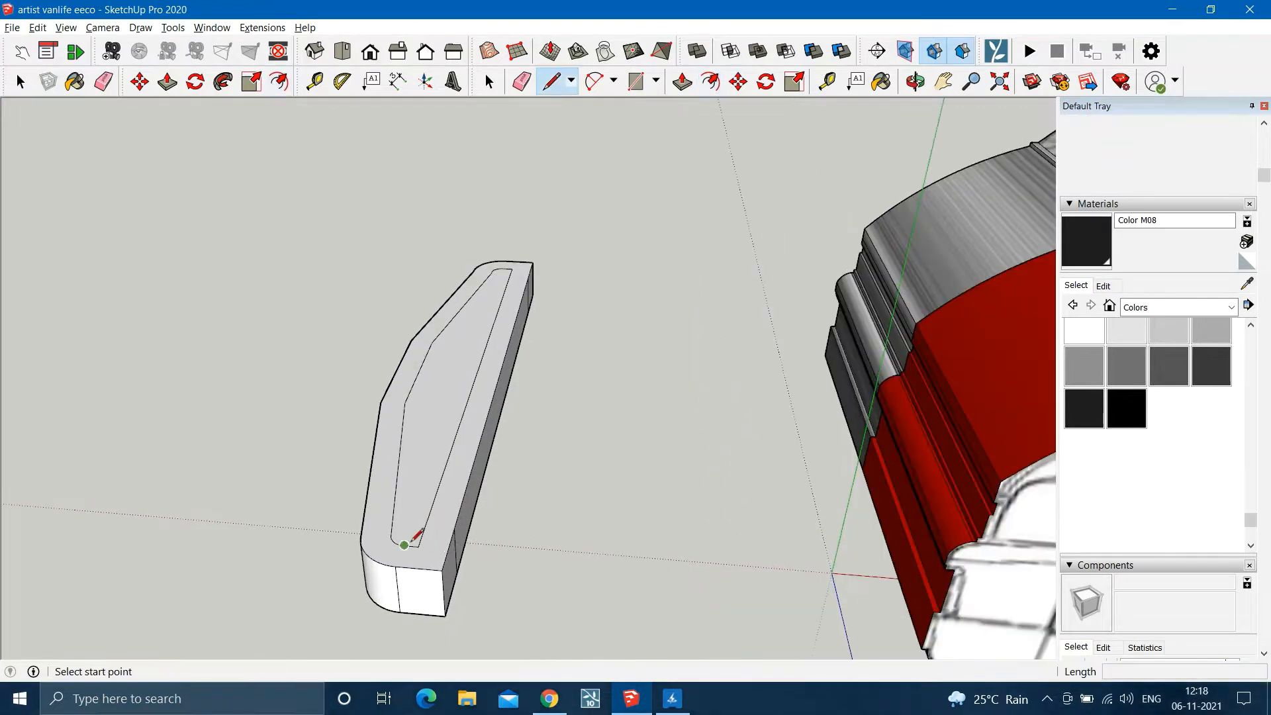
Draw lines from both ends of the inner offset outline to the bumper's rear edge and erase the leftover rear offset line.
click(418, 547)
click(449, 549)
key(space)
key(l)
click(512, 268)
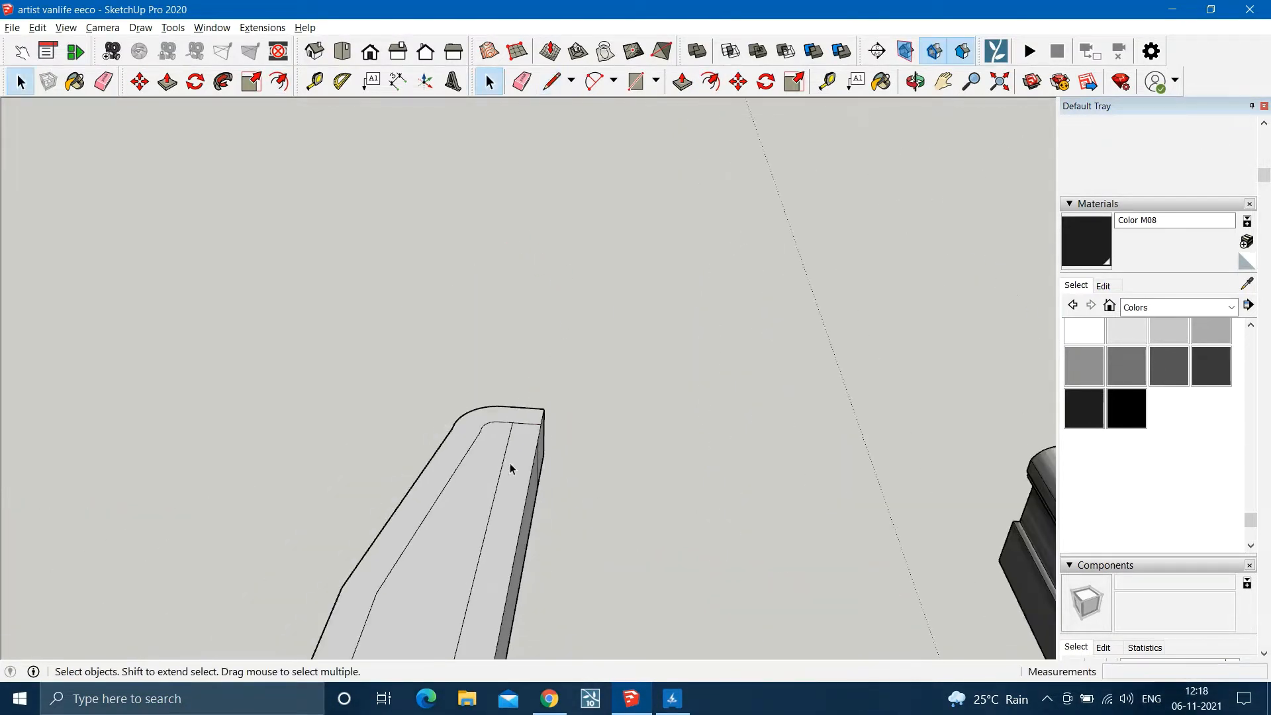
key(e)
click(498, 486)
Push the inner face down 6" through the block to leave an open, bowed bumper strip.
scroll(498, 440, down, 6)
scroll(464, 511, up, 4)
key(p)
click(451, 518)
click(477, 504)
scroll(502, 424, down, 4)
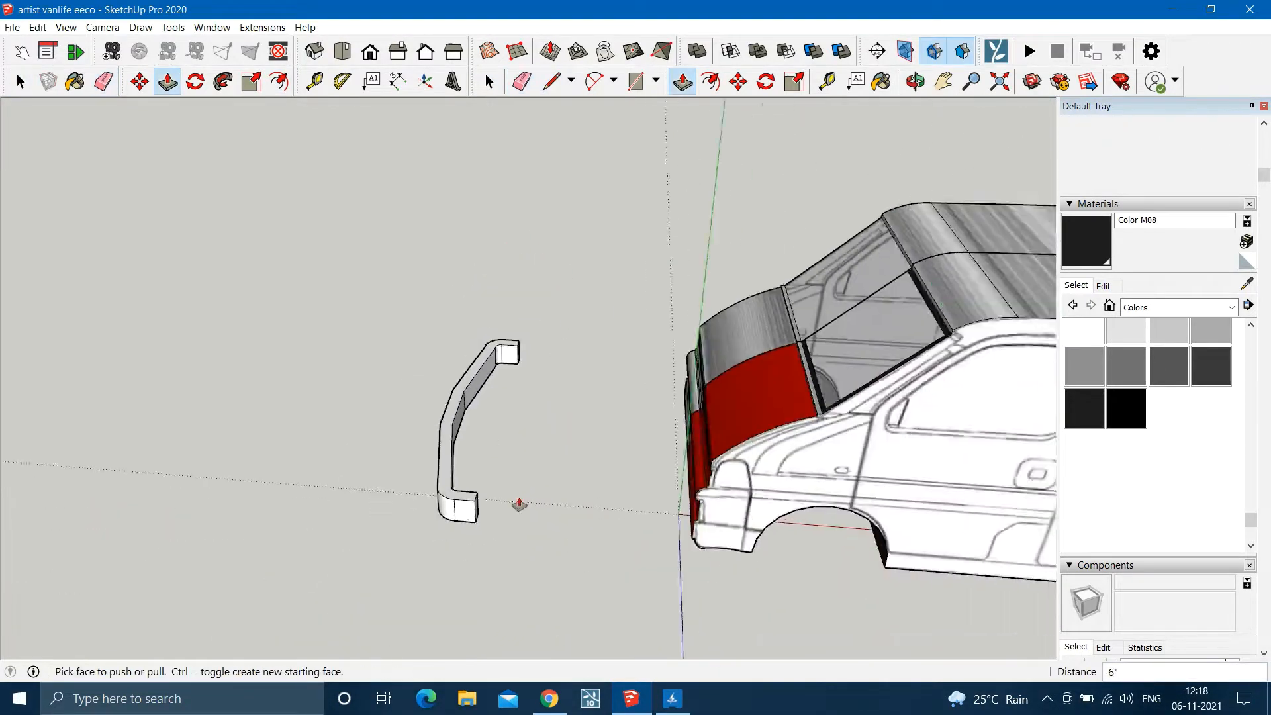
Select the whole bumper, group it and move it 40" back against the van's nose.
scroll(519, 505, up, 2)
key(space)
drag(321, 228, 580, 603)
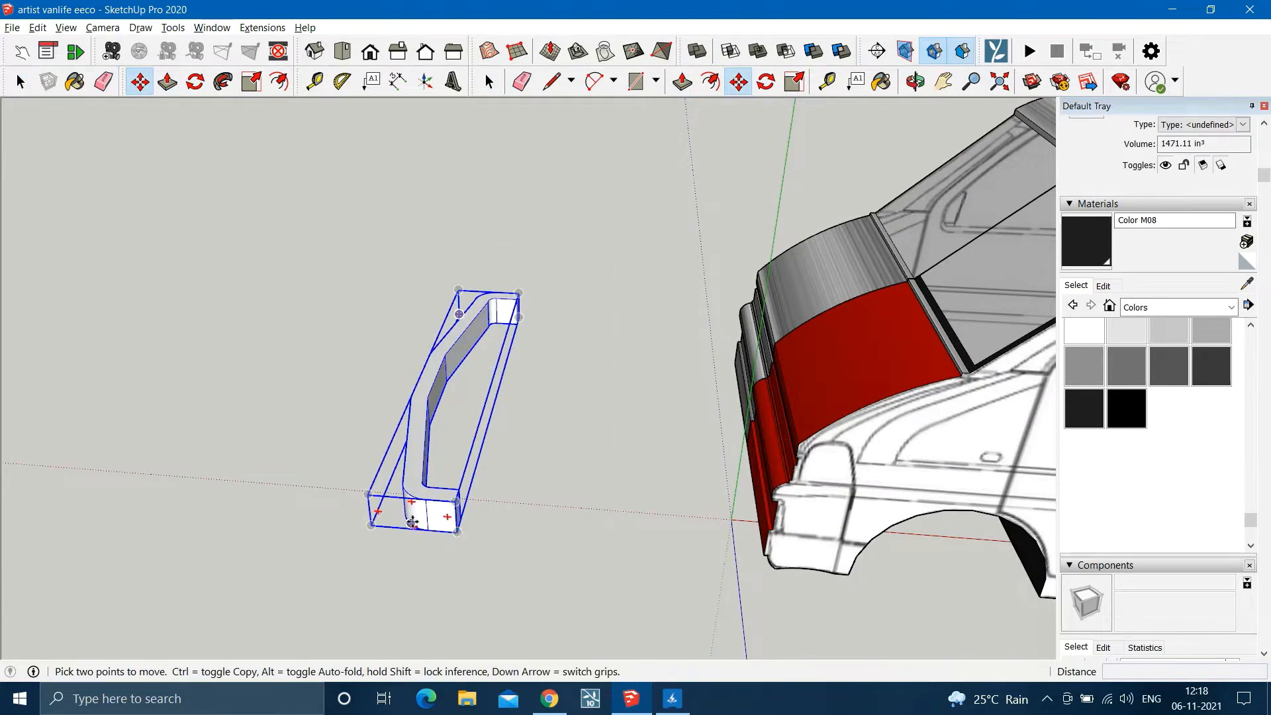
text(40)
key(Return)
Open the bumper group and extend its underside face downwards to make the bumper taller.
scroll(563, 544, down, 3)
scroll(696, 578, up, 4)
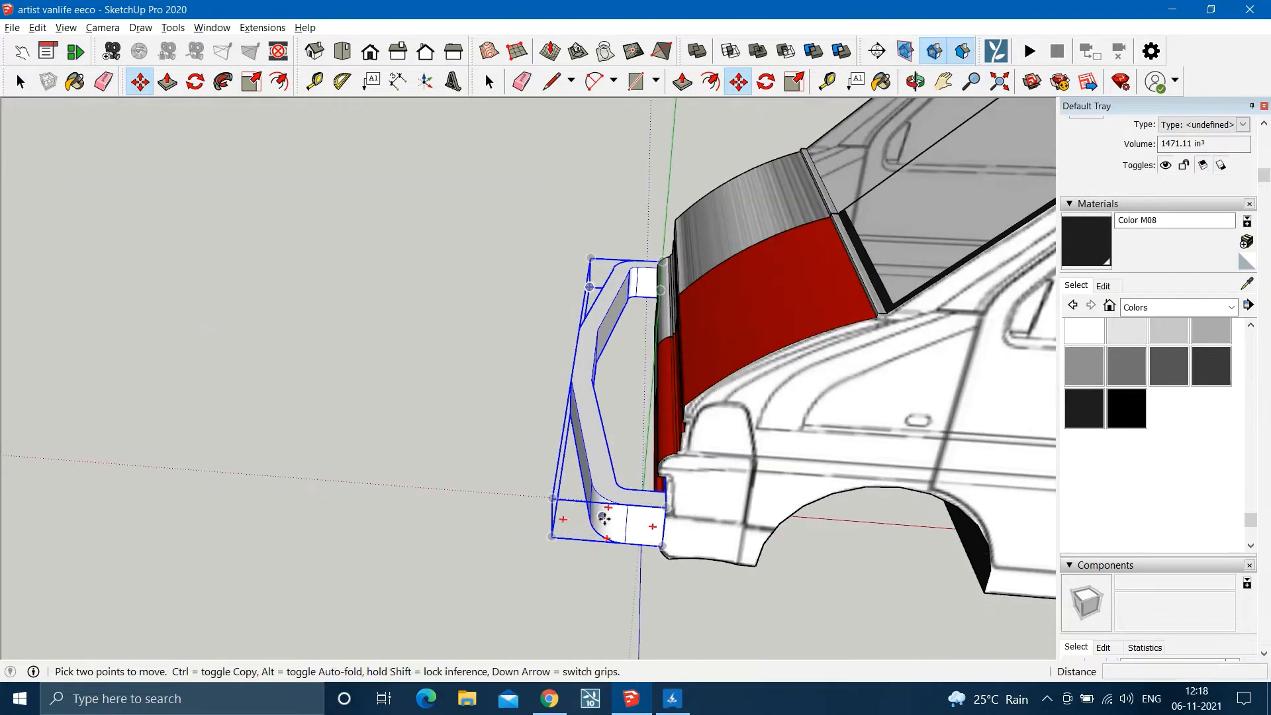
middle_drag(621, 540, 559, 359)
scroll(593, 534, up, 2)
triple_click(564, 374)
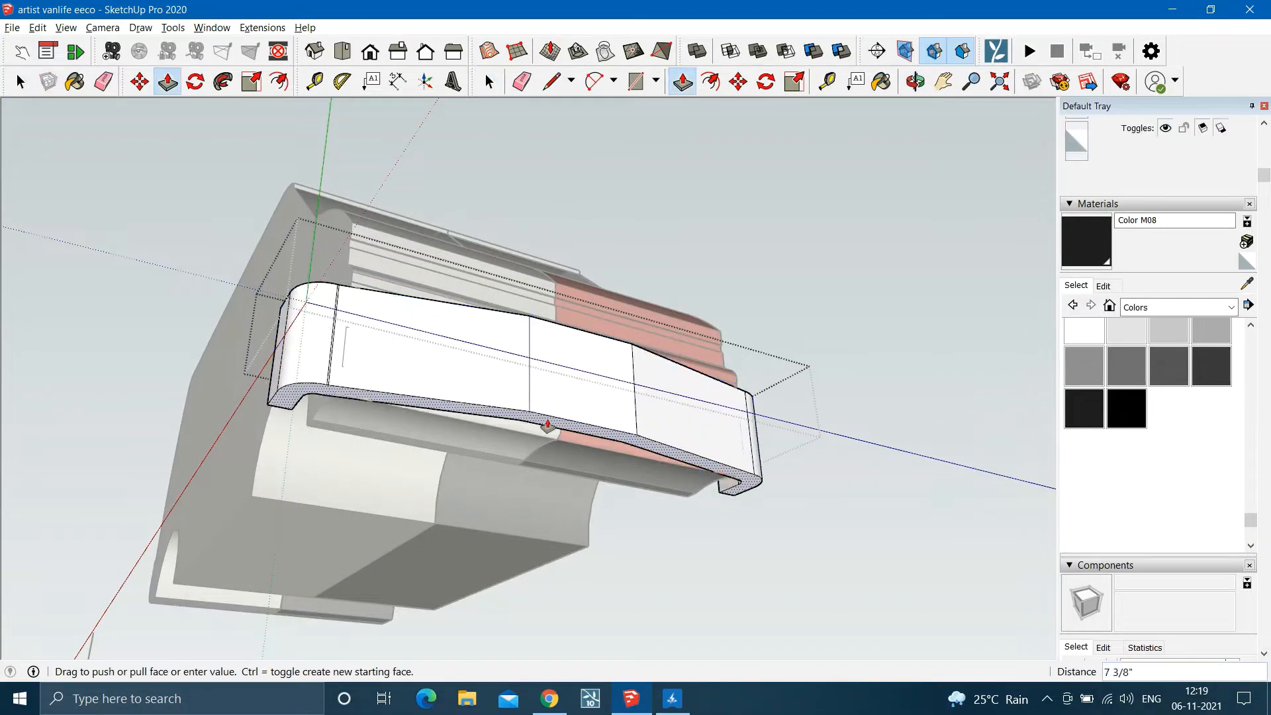
middle_drag(548, 425, 596, 530)
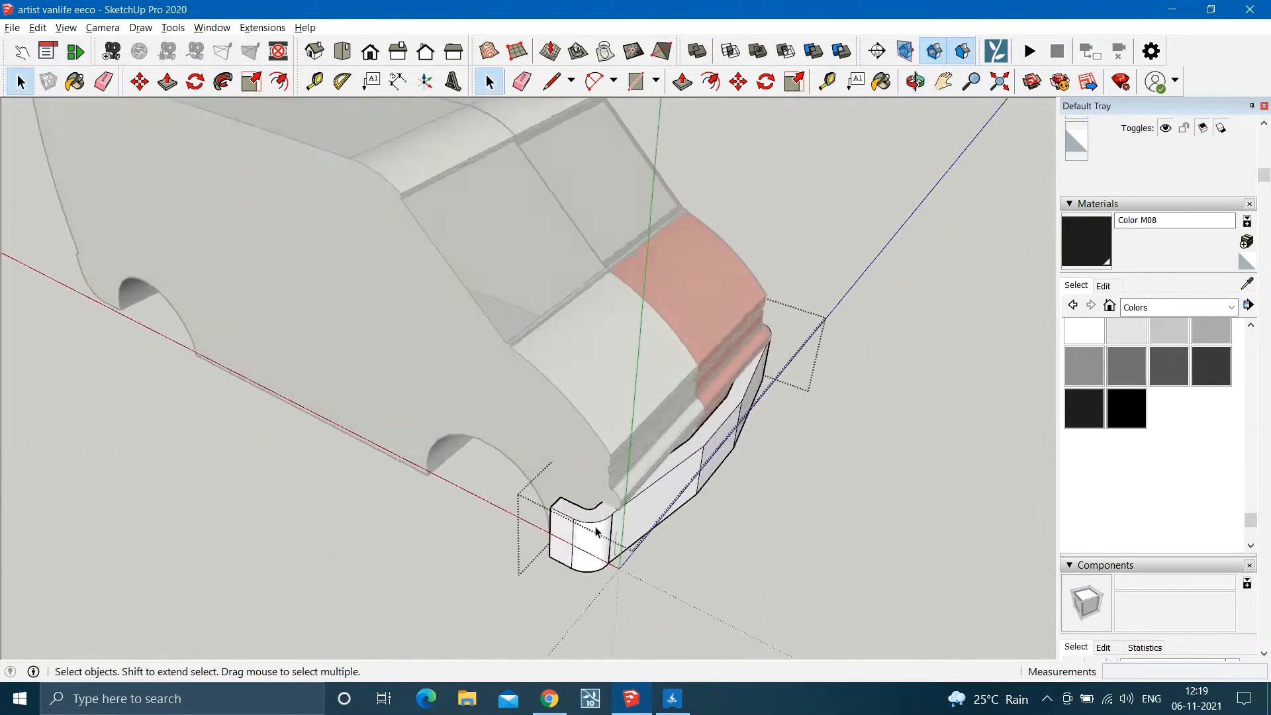
key(Escape)
Split the bumper's top face with a line at one rounded end and push that end down to cut it away.
scroll(596, 530, up, 3)
click(577, 521)
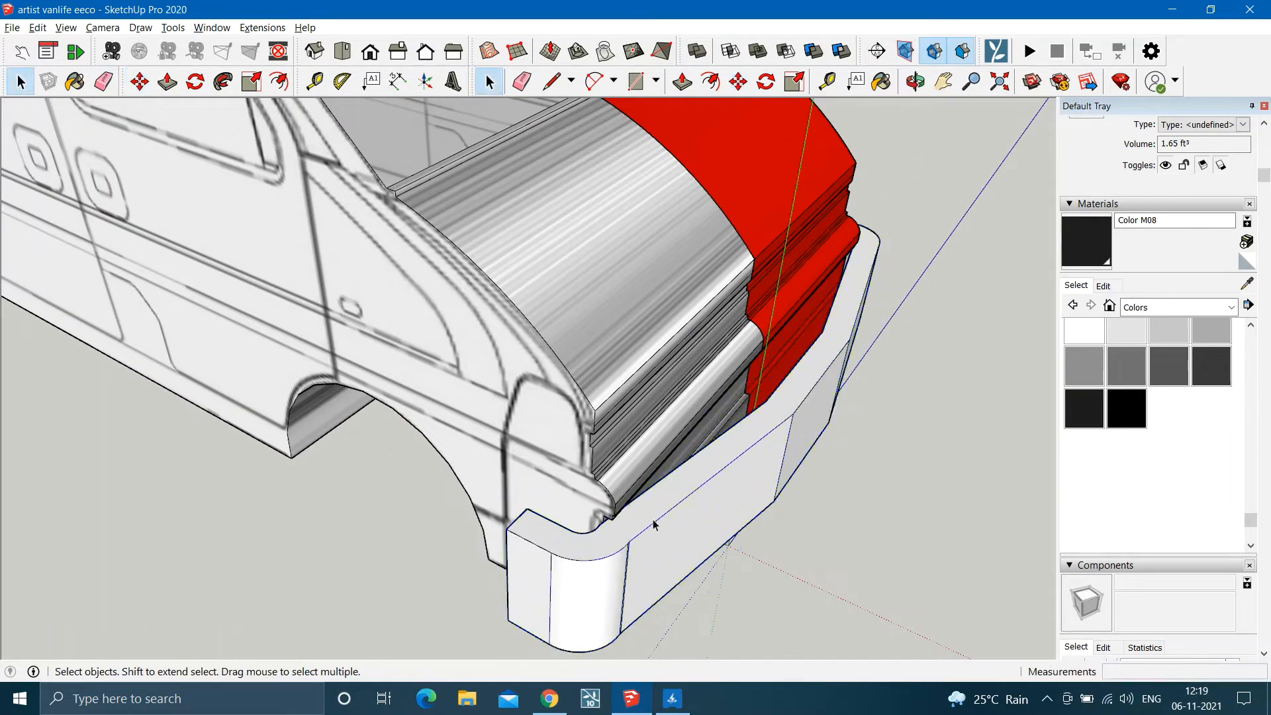
middle_drag(654, 525, 732, 545)
key(l)
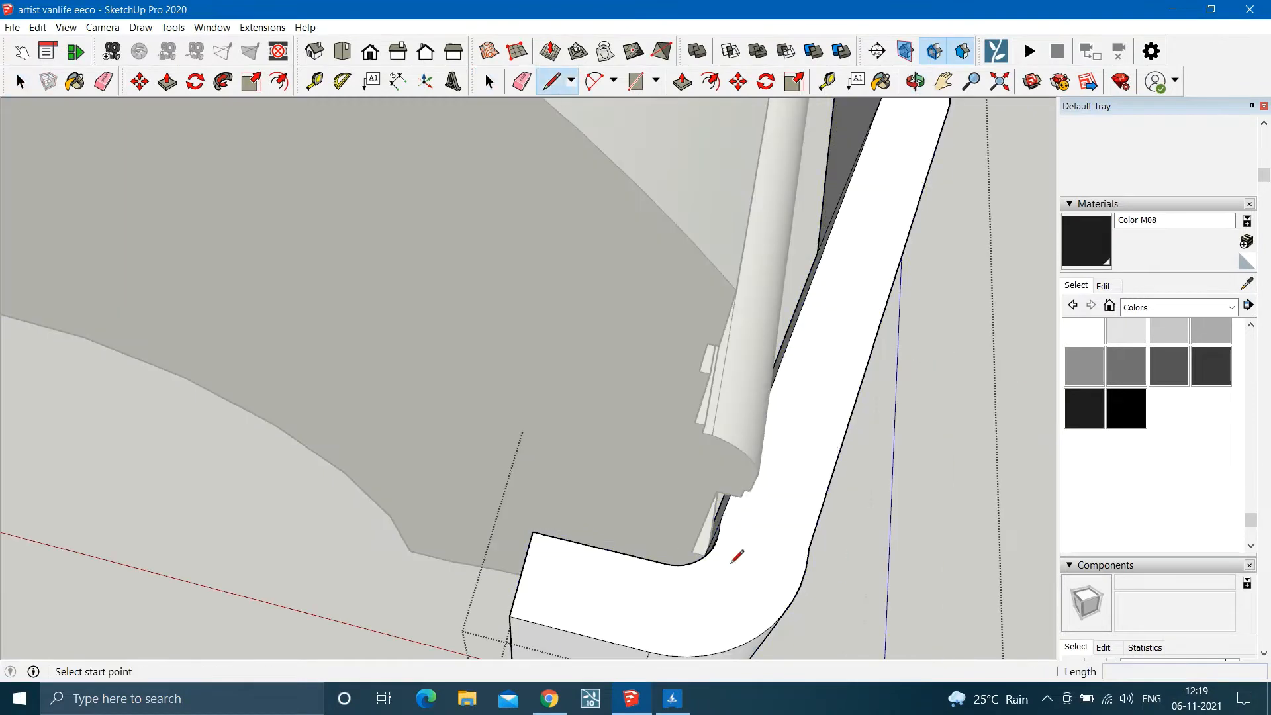
key(p)
scroll(675, 523, down, 2)
click(676, 571)
scroll(664, 569, down, 3)
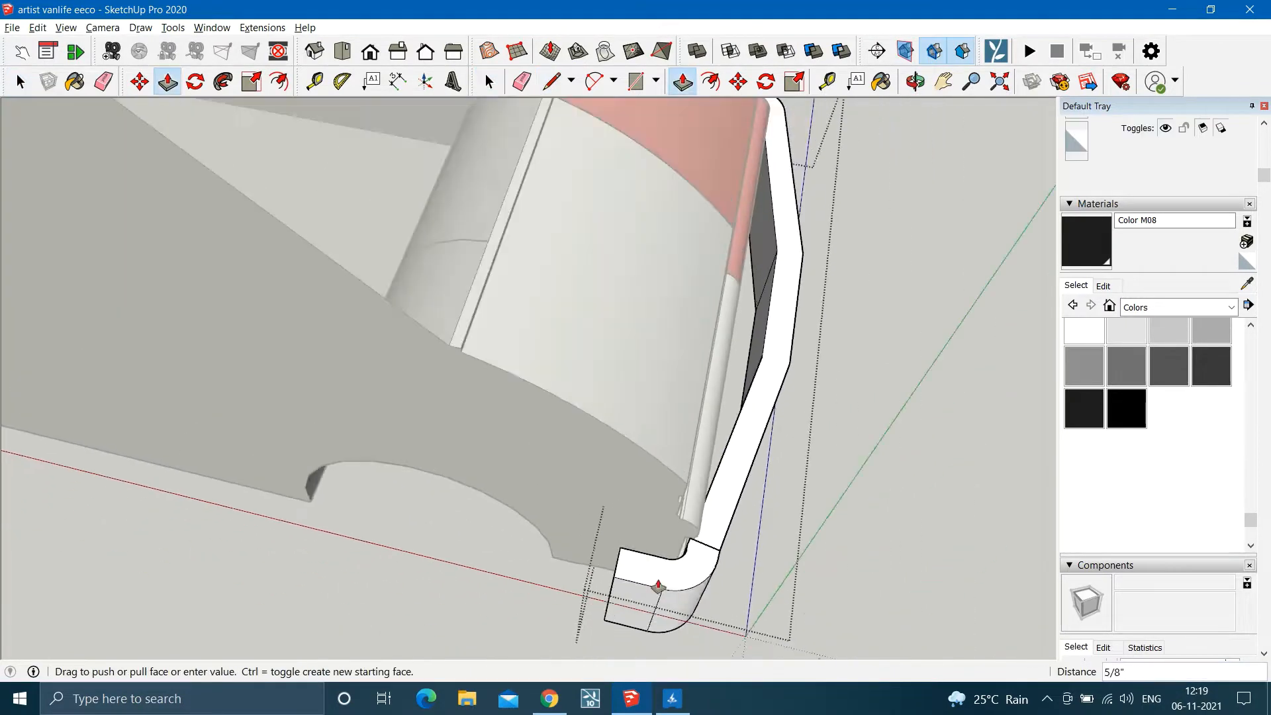
click(669, 559)
Extend the cut bumper end by 1 9/16" and extrude its side face rearwards into a square-cornered arm along the van's side.
scroll(689, 550, up, 4)
click(686, 570)
middle_drag(667, 587, 773, 389)
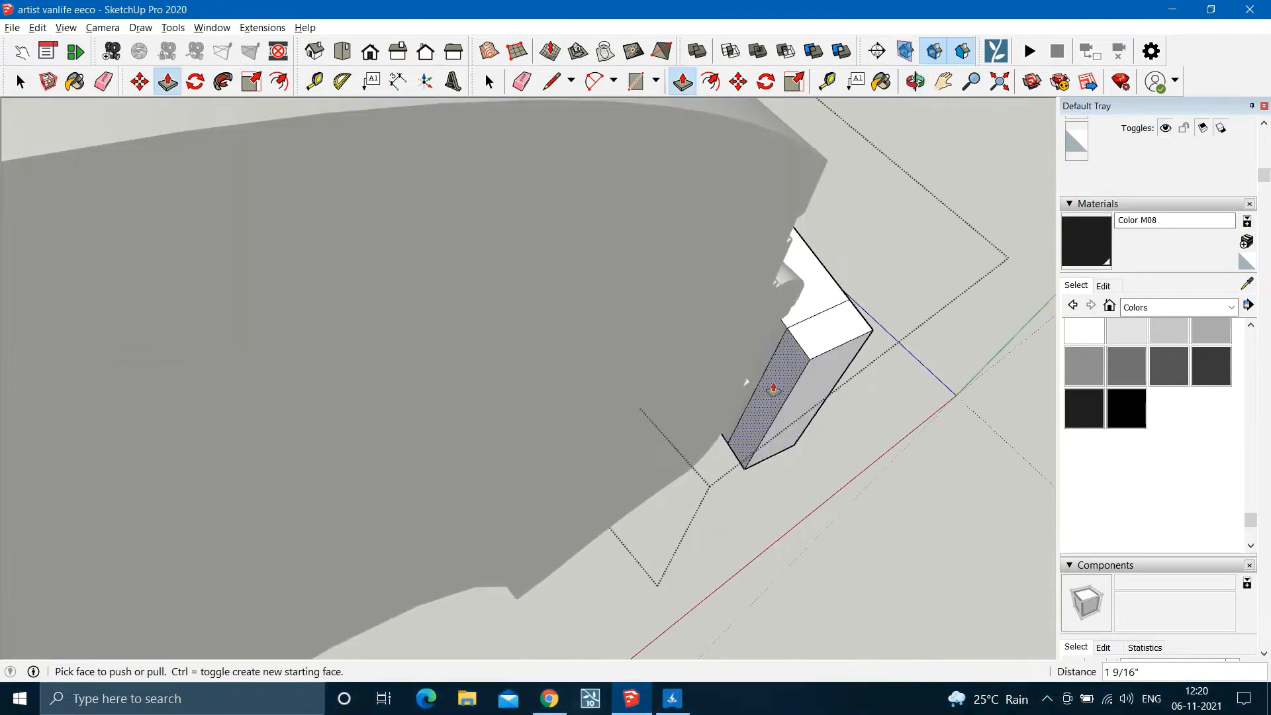
mouse_move(473, 387)
middle_down()
mouse_move(556, 417)
mouse_move(505, 337)
mouse_move(613, 433)
middle_up()
key(e)
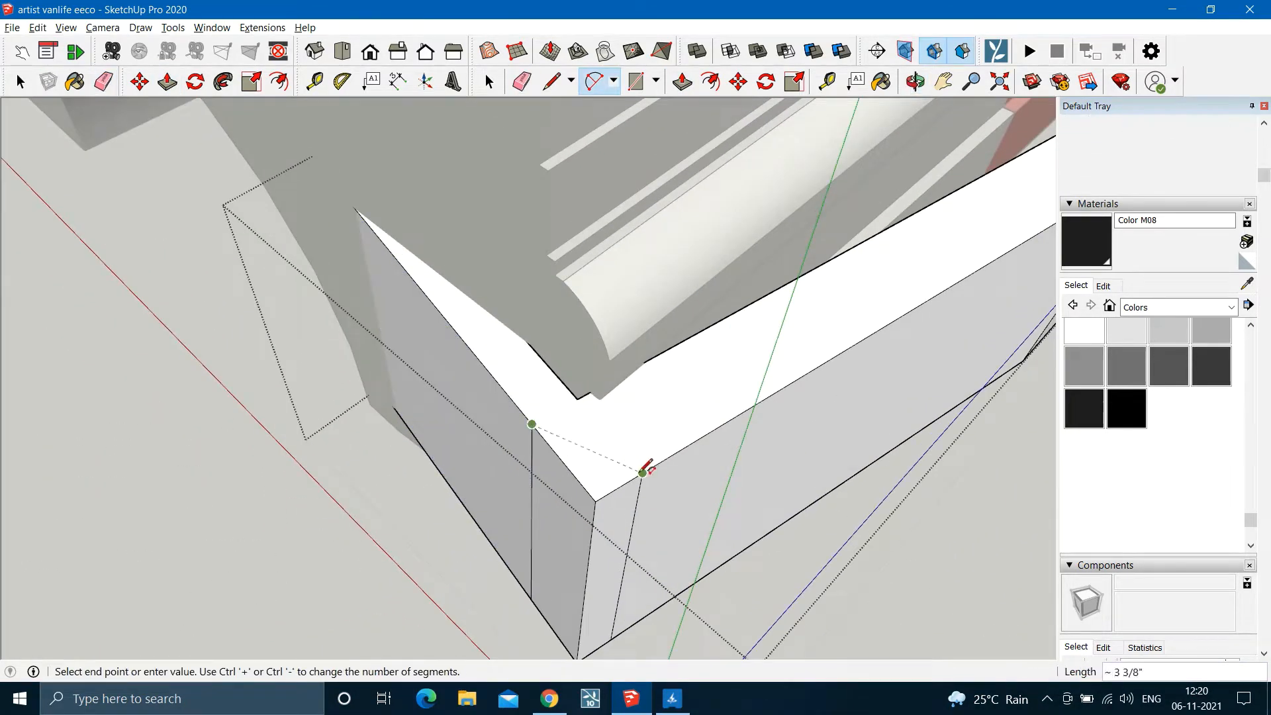
Draw an arc across the square corner's top and push the outer wedge down through the bumper to round the corner.
click(616, 478)
key(p)
scroll(530, 430, down, 2)
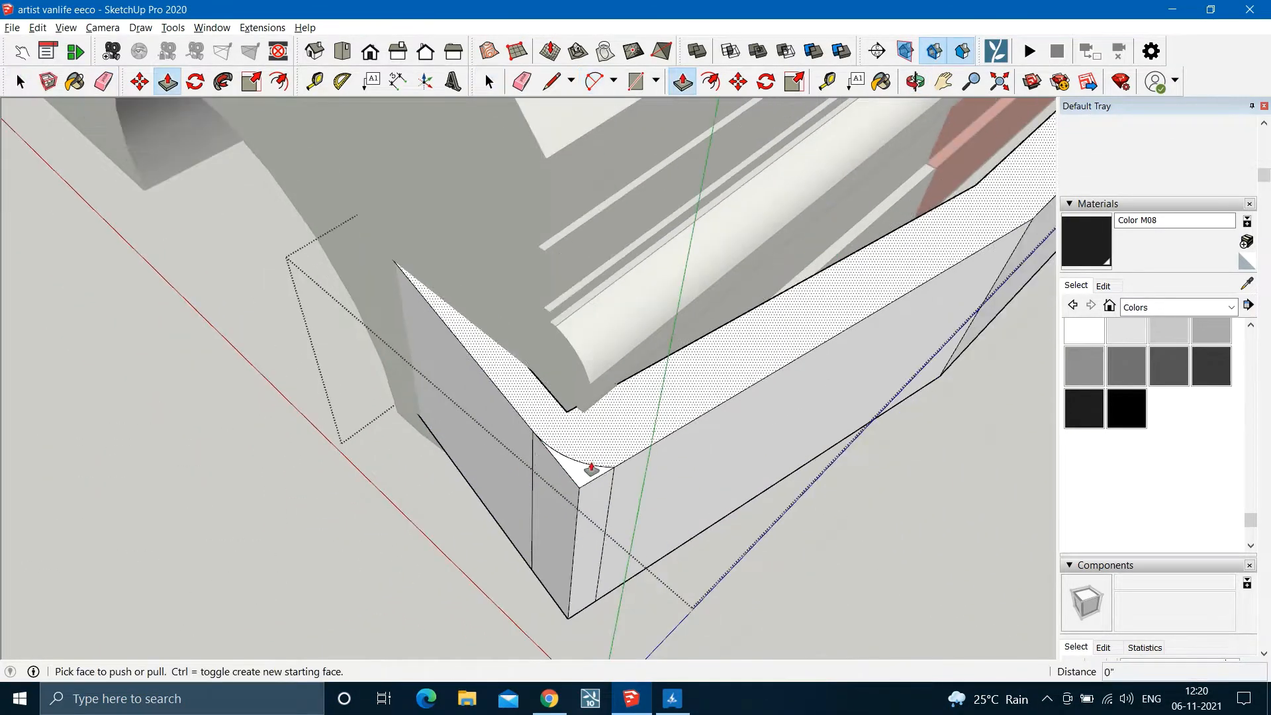
click(591, 472)
click(591, 591)
scroll(295, 400, down, 5)
Cut away the opposite rounded end through its 11 5/8" height and extrude a square-cornered side arm in its place.
middle_drag(296, 400, 572, 465)
key(space)
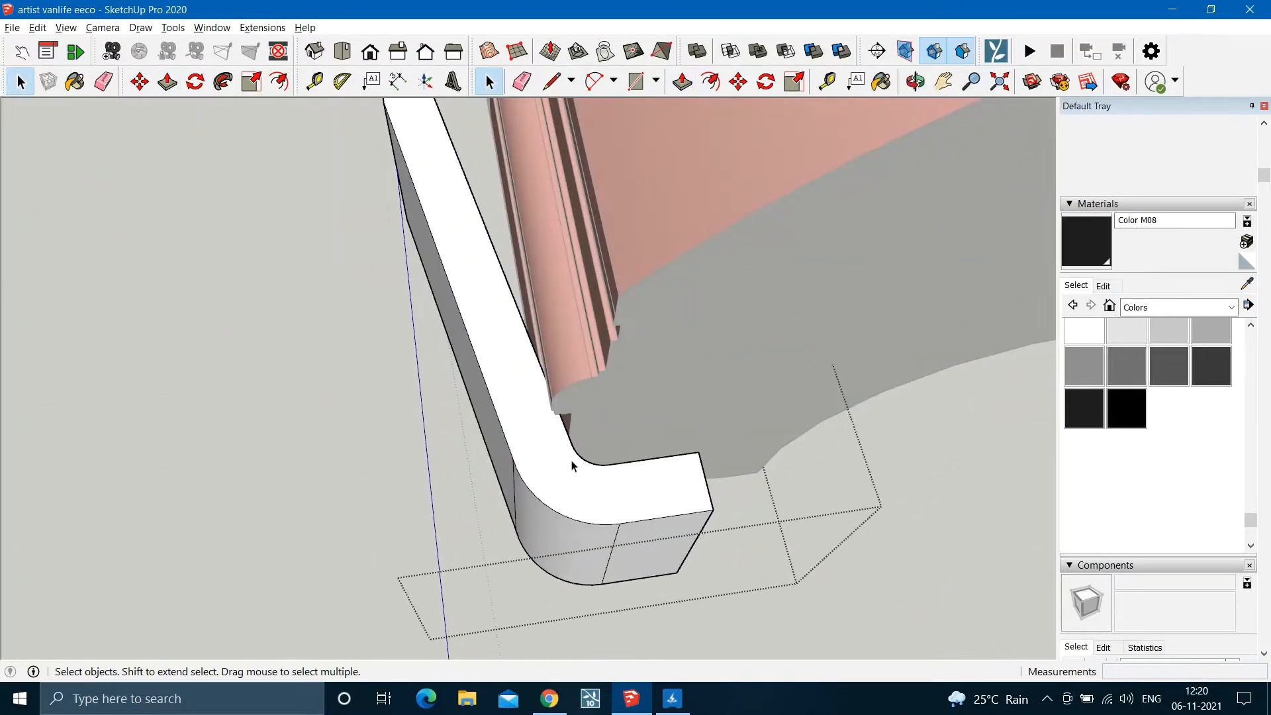
key(p)
mouse_move(562, 474)
mouse_down()
mouse_move(587, 499)
mouse_move(551, 482)
mouse_up()
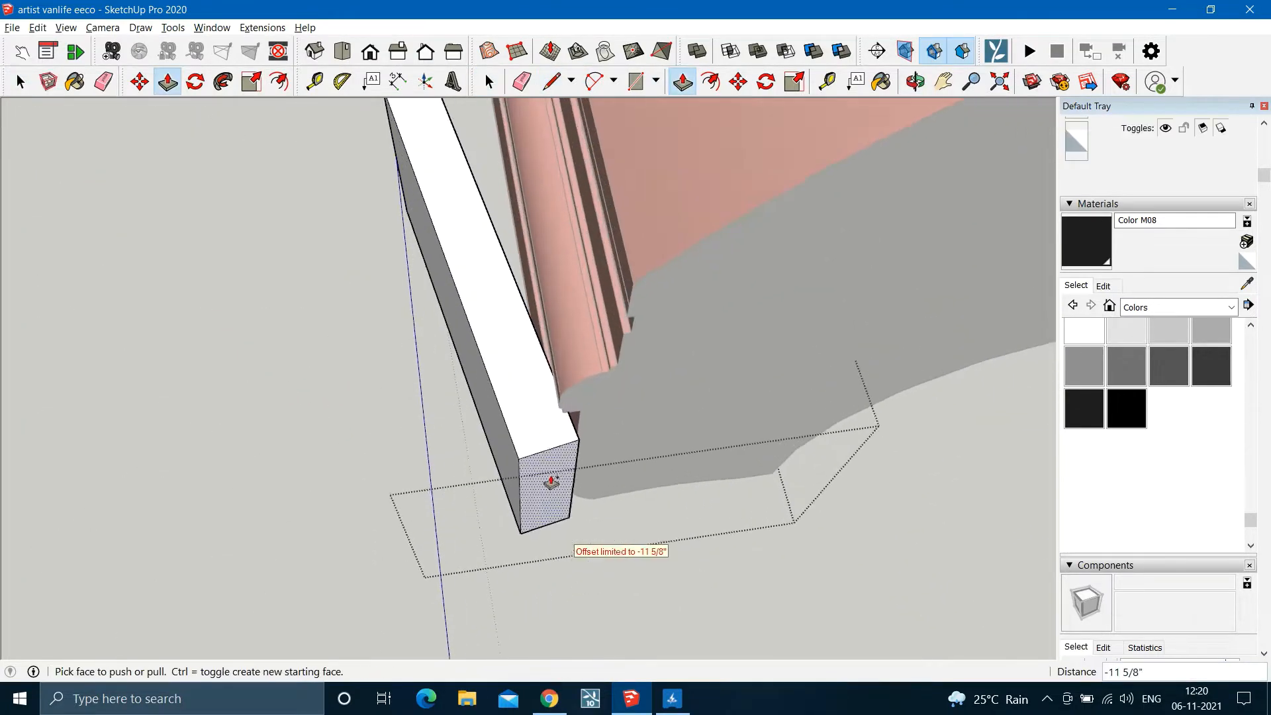
middle_drag(569, 505, 407, 470)
drag(423, 463, 530, 523)
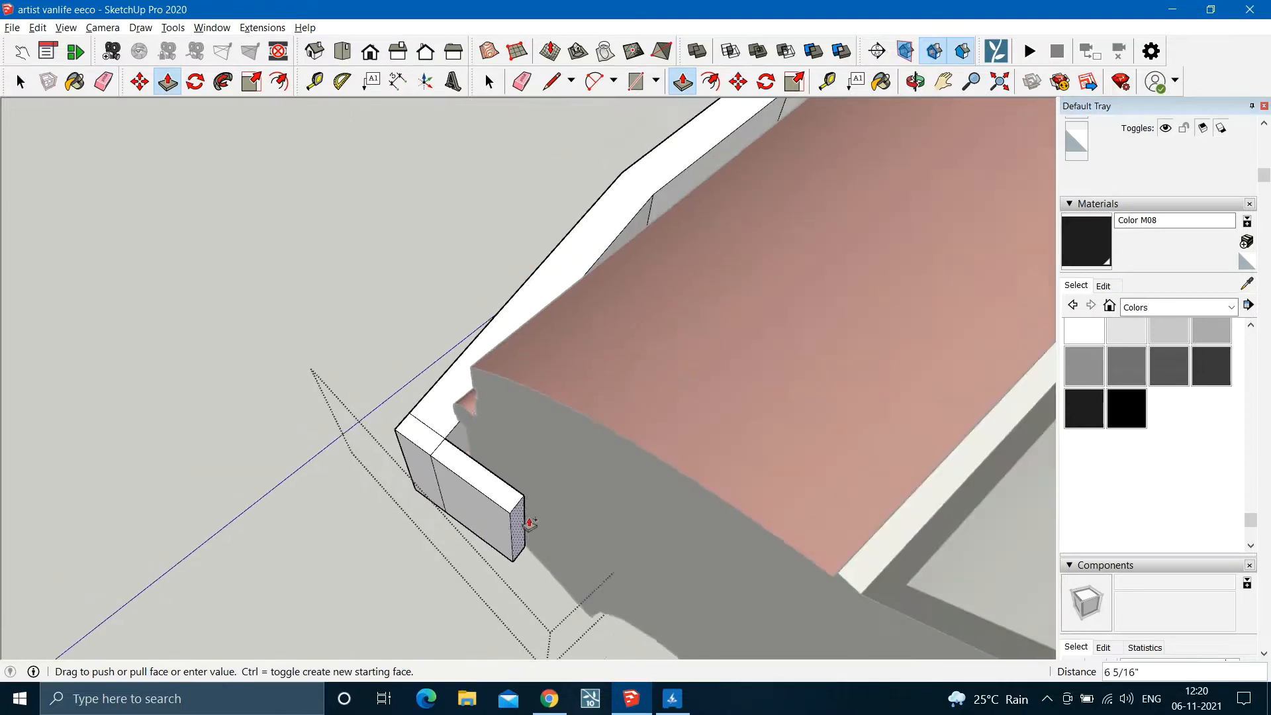
Round the opposite bumper corner by drawing an arc on its top face and pushing the outer wedge down through.
middle_drag(687, 574, 628, 508)
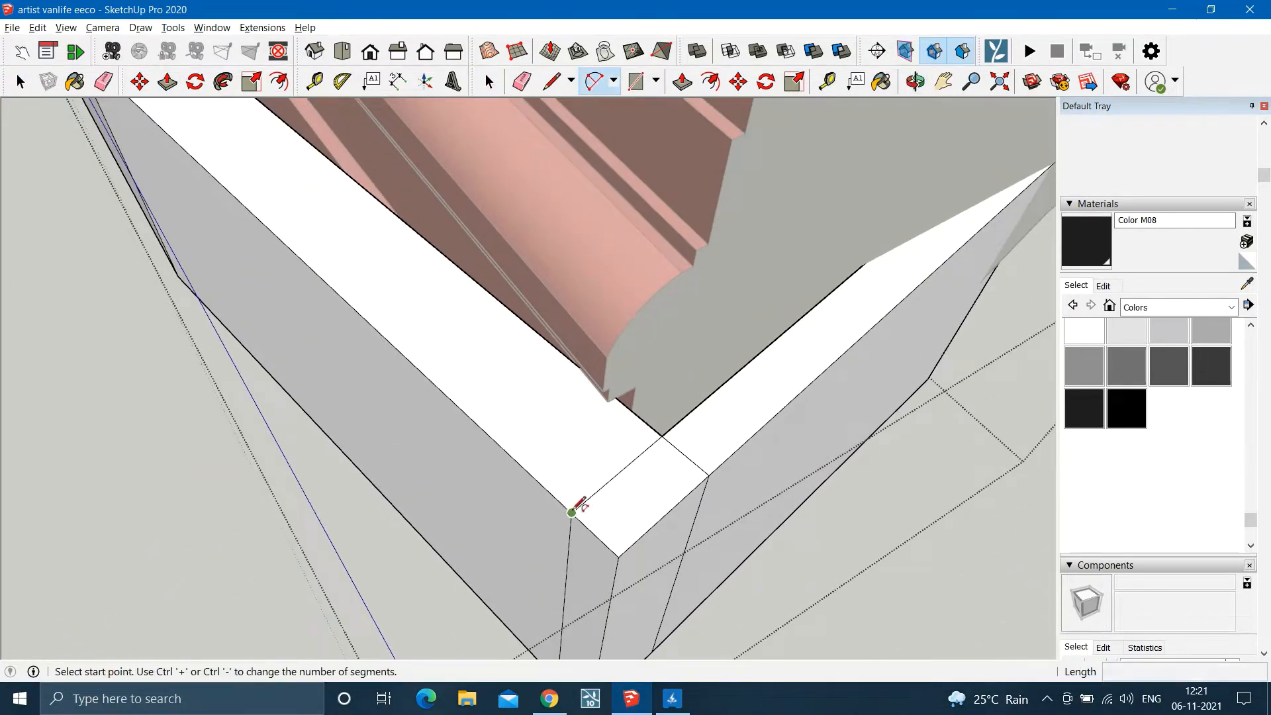
scroll(731, 318, down, 2)
key(p)
mouse_move(629, 472)
mouse_down()
mouse_move(686, 457)
mouse_move(627, 623)
mouse_up()
scroll(709, 468, down, 5)
drag(616, 437, 420, 295)
key(Escape)
scroll(564, 326, up, 2)
Close the gap behind the bumper with a line between the inner ends of its two arms, then leave the group.
middle_drag(564, 327, 389, 355)
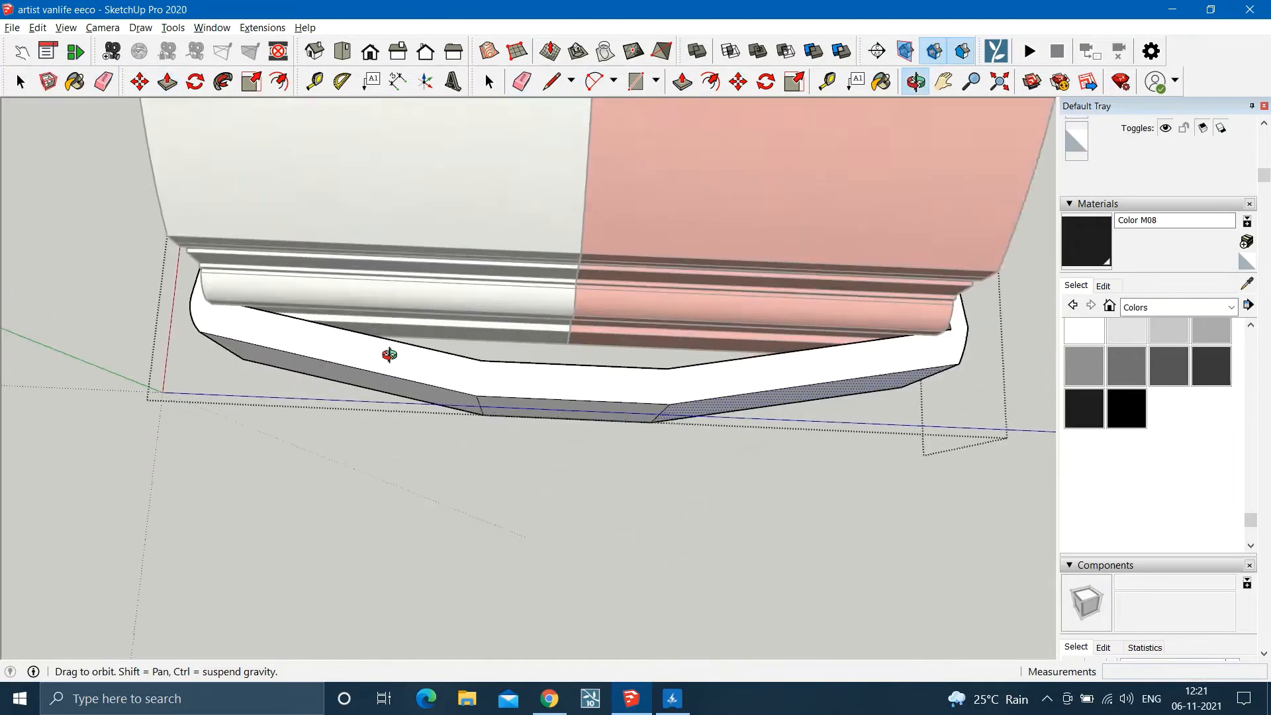
scroll(391, 357, up, 2)
key(l)
click(212, 308)
scroll(341, 331, down, 2)
click(864, 350)
scroll(620, 371, down, 1)
key(space)
mouse_move(616, 379)
middle_down()
mouse_move(684, 375)
mouse_move(604, 392)
middle_up()
key(Escape)
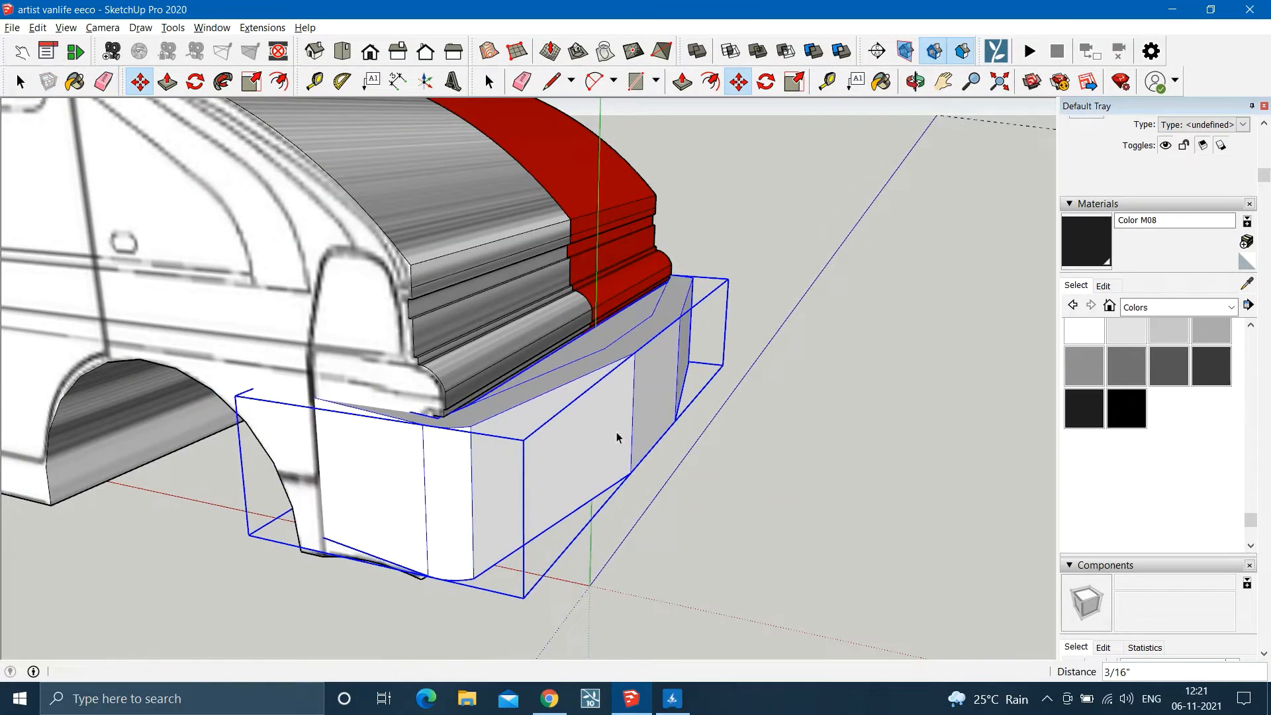
middle_drag(616, 438, 413, 580)
scroll(688, 490, up, 6)
scroll(403, 498, down, 5)
scroll(398, 502, up, 3)
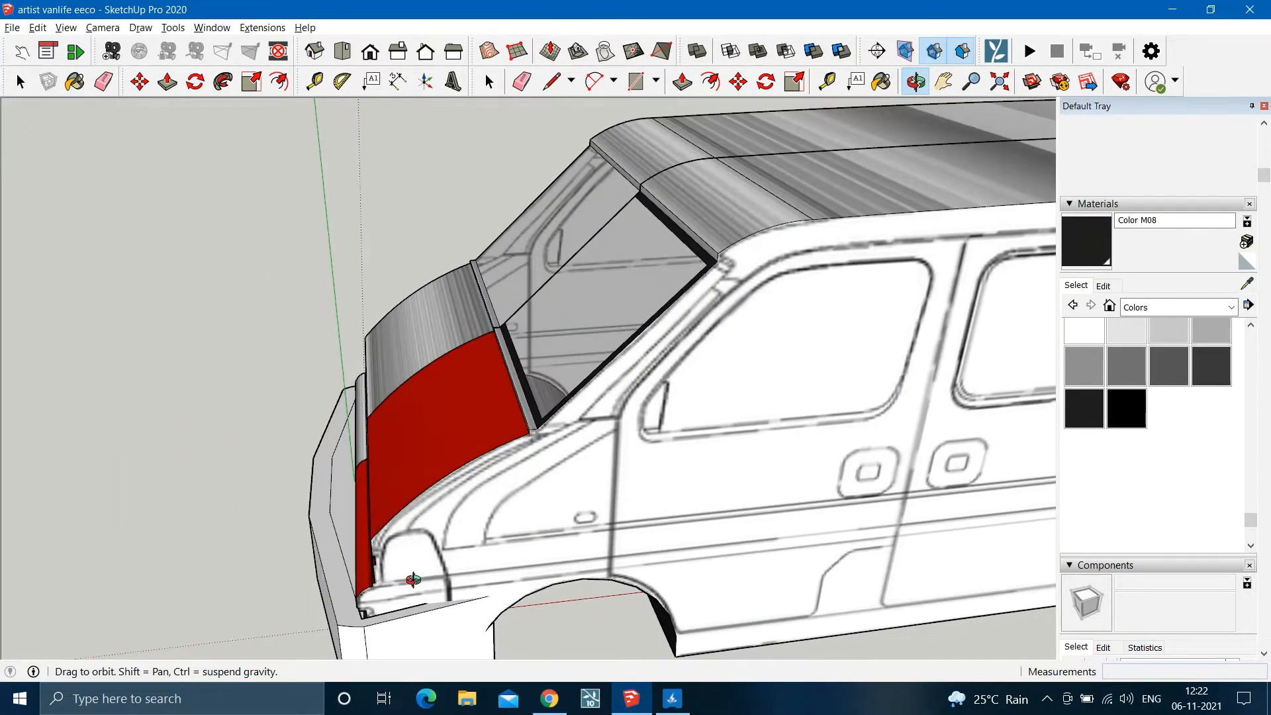
scroll(413, 580, down, 5)
middle_drag(590, 469, 607, 466)
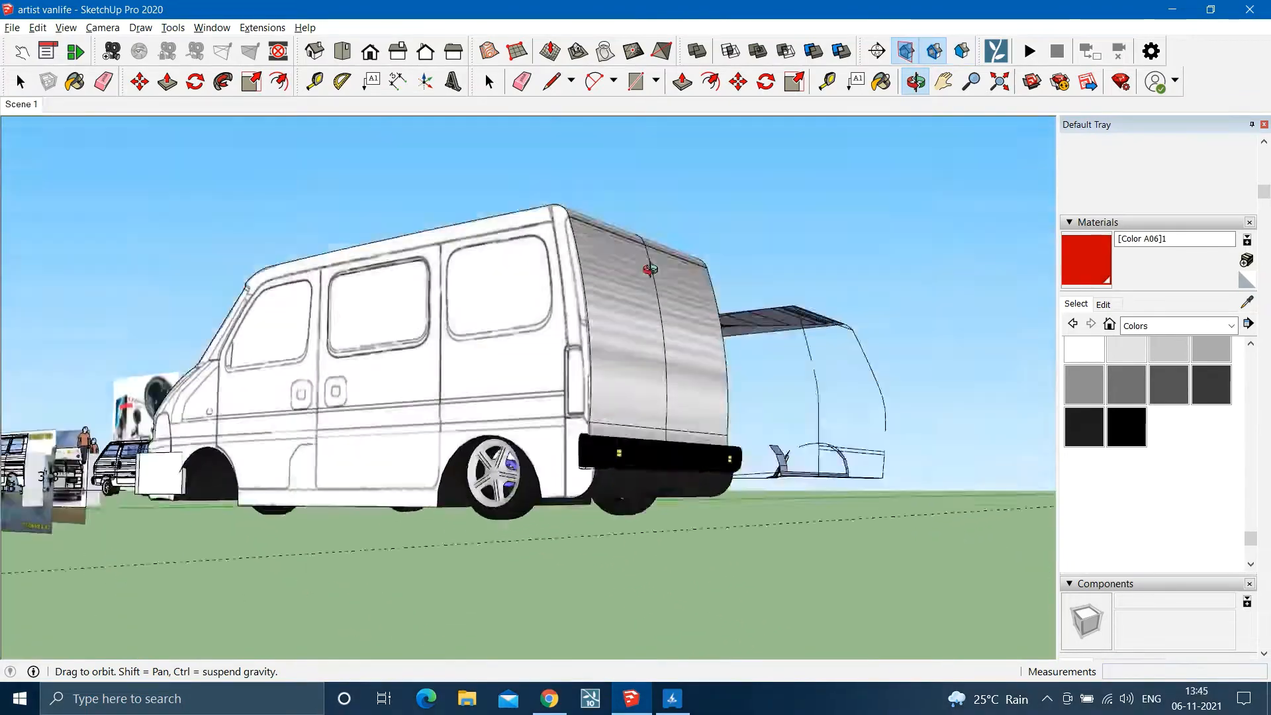
Paint the van shell's rear panels with Translucent Glass Blue from the Glass and Mirrors collection.
drag(650, 269, 610, 376)
key(space)
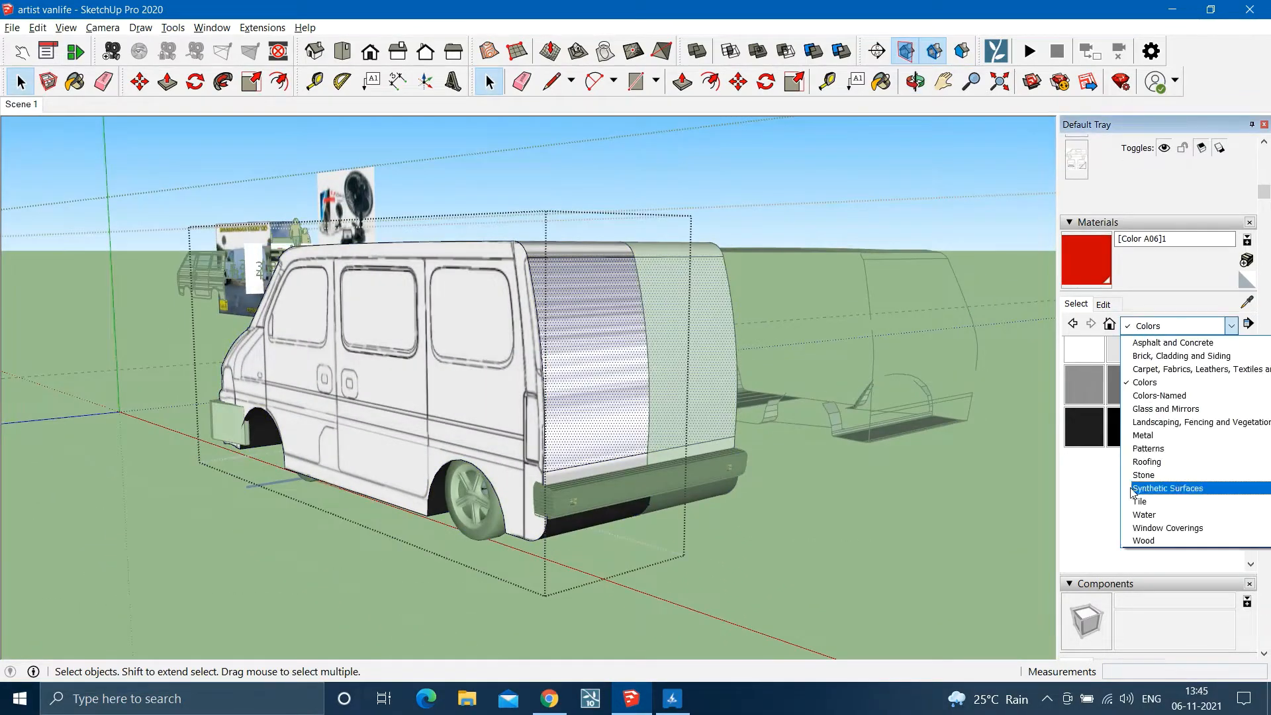
click(1165, 408)
middle_drag(621, 395, 617, 331)
Move the van shell sideways along the green axis by a distance of 5, clear of the detailed red van.
key(space)
key(m)
click(618, 331)
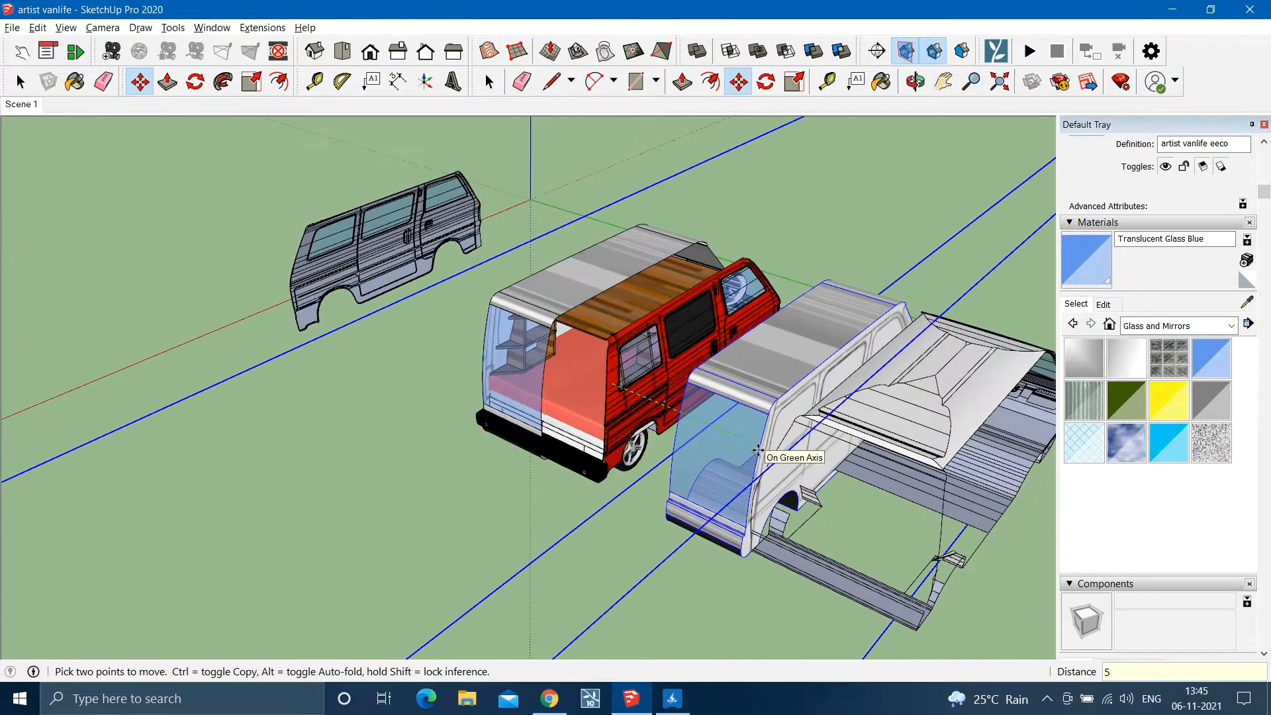
text(5)
key(Return)
key(space)
Draw reference lines from the red hood's cut edge outwards across the open half of the nose towards the bumper.
middle_drag(713, 423, 650, 370)
scroll(648, 341, up, 5)
scroll(900, 417, down, 3)
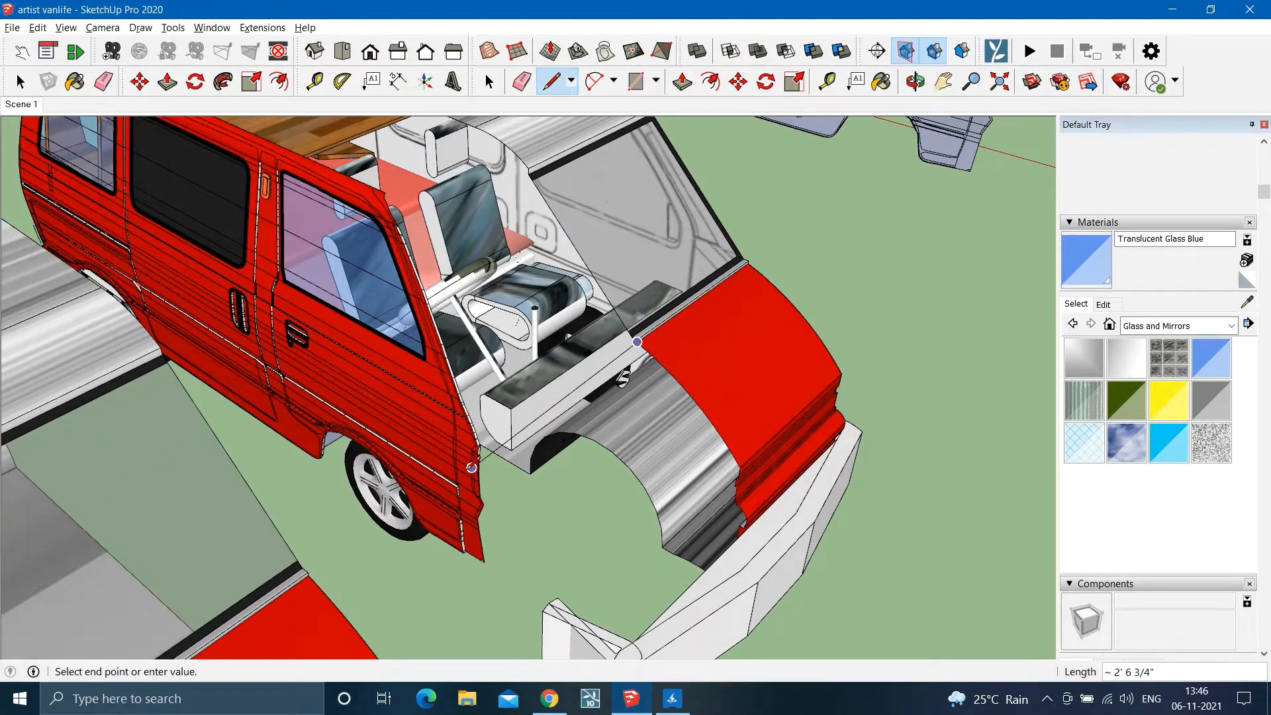
scroll(638, 342, down, 3)
scroll(573, 404, up, 3)
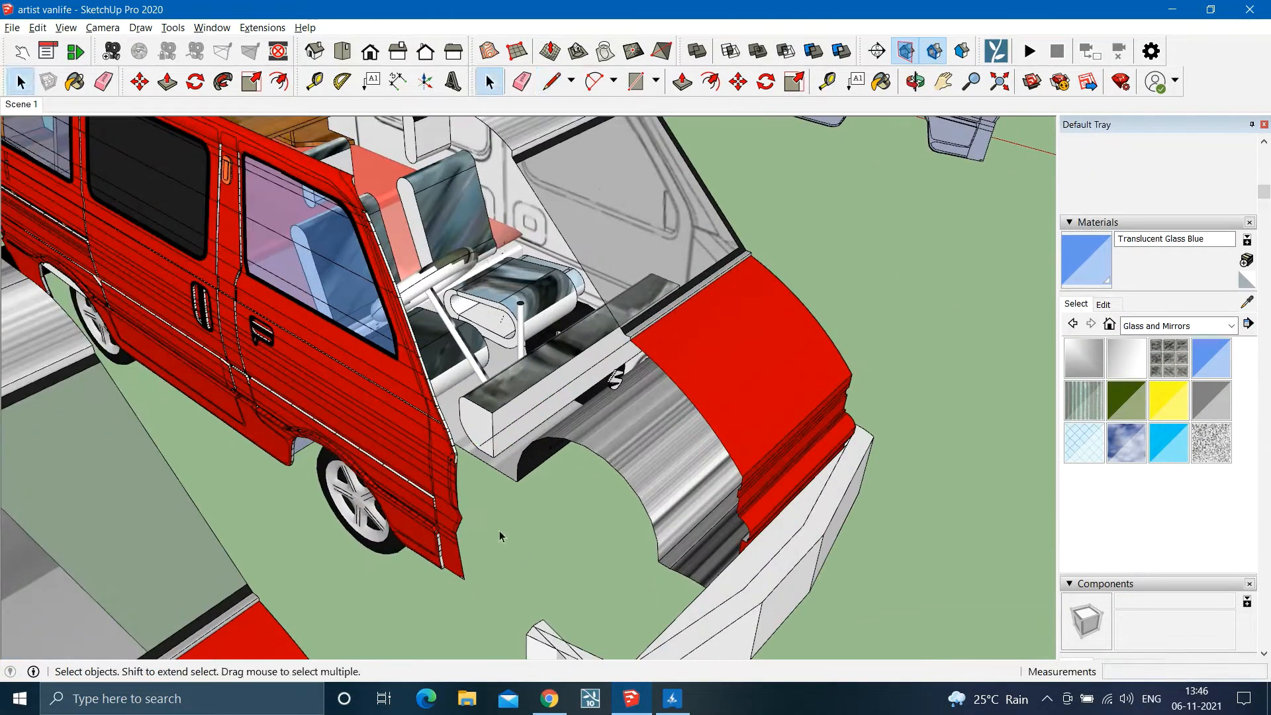
middle_drag(500, 530, 820, 379)
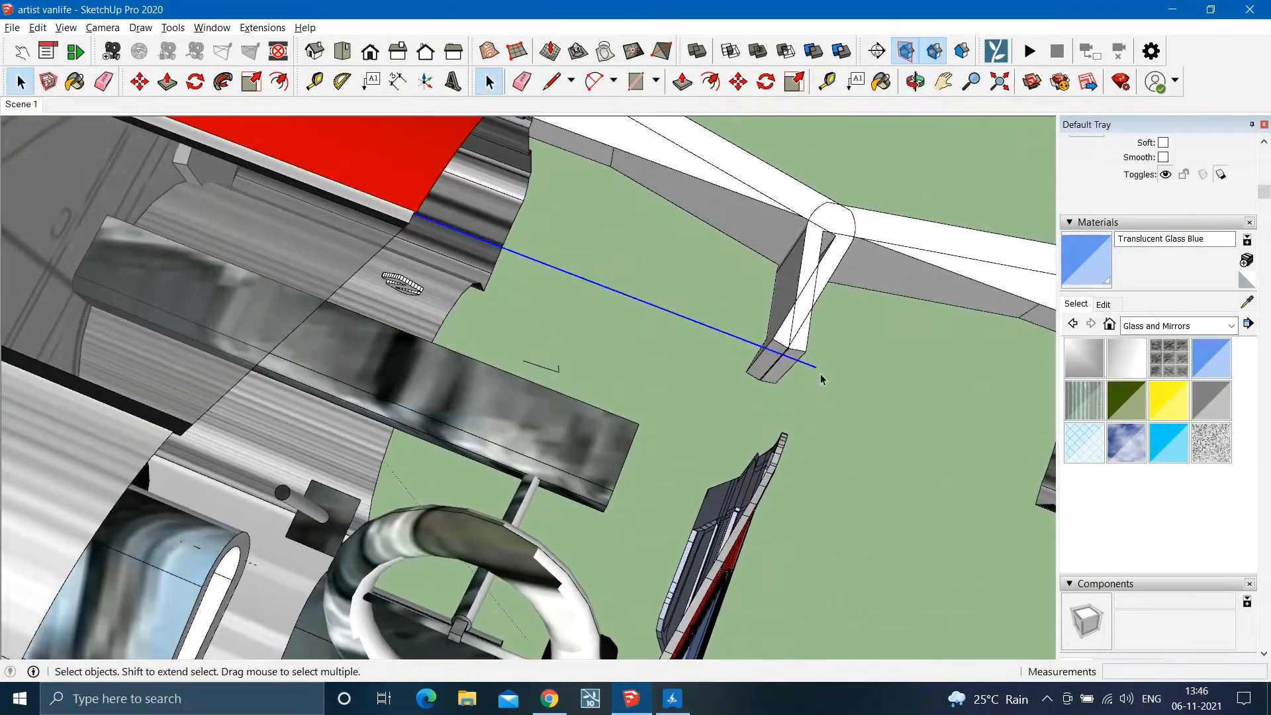
middle_drag(785, 437, 697, 434)
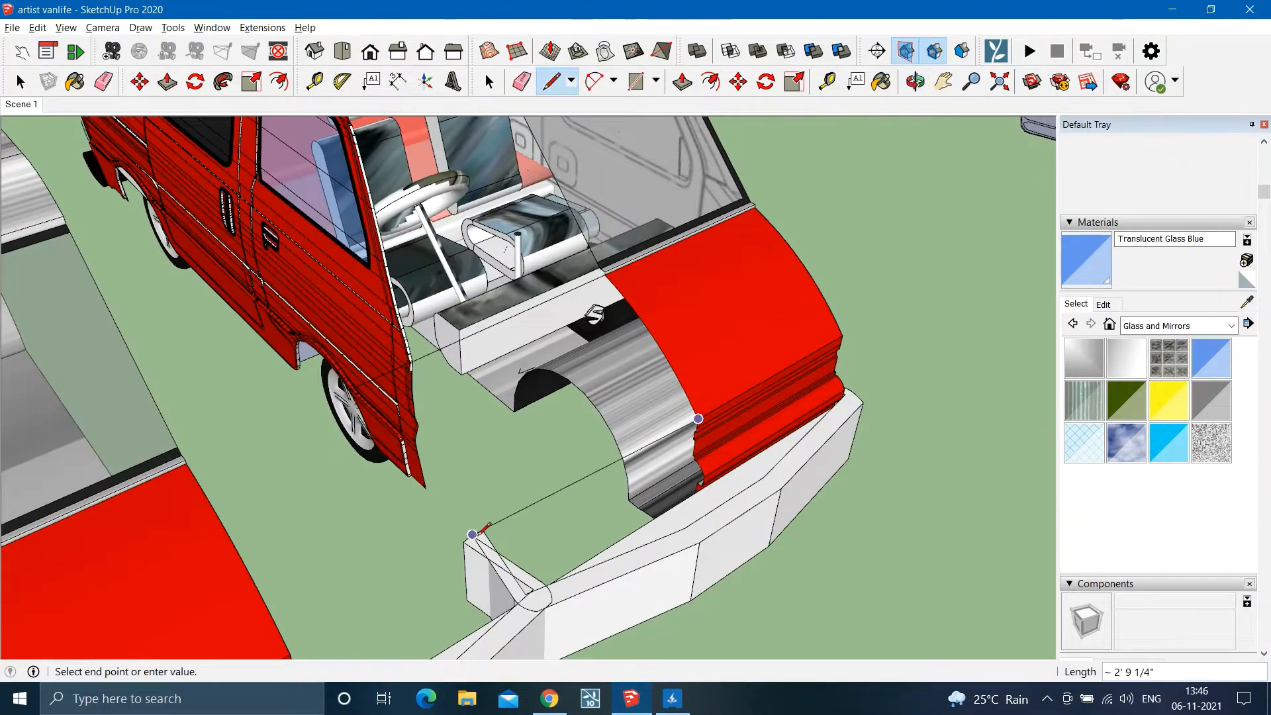
middle_drag(405, 581, 557, 450)
Open the separate roof and front body group and move its geometry 10' onto the red van.
scroll(505, 318, down, 4)
click(431, 486)
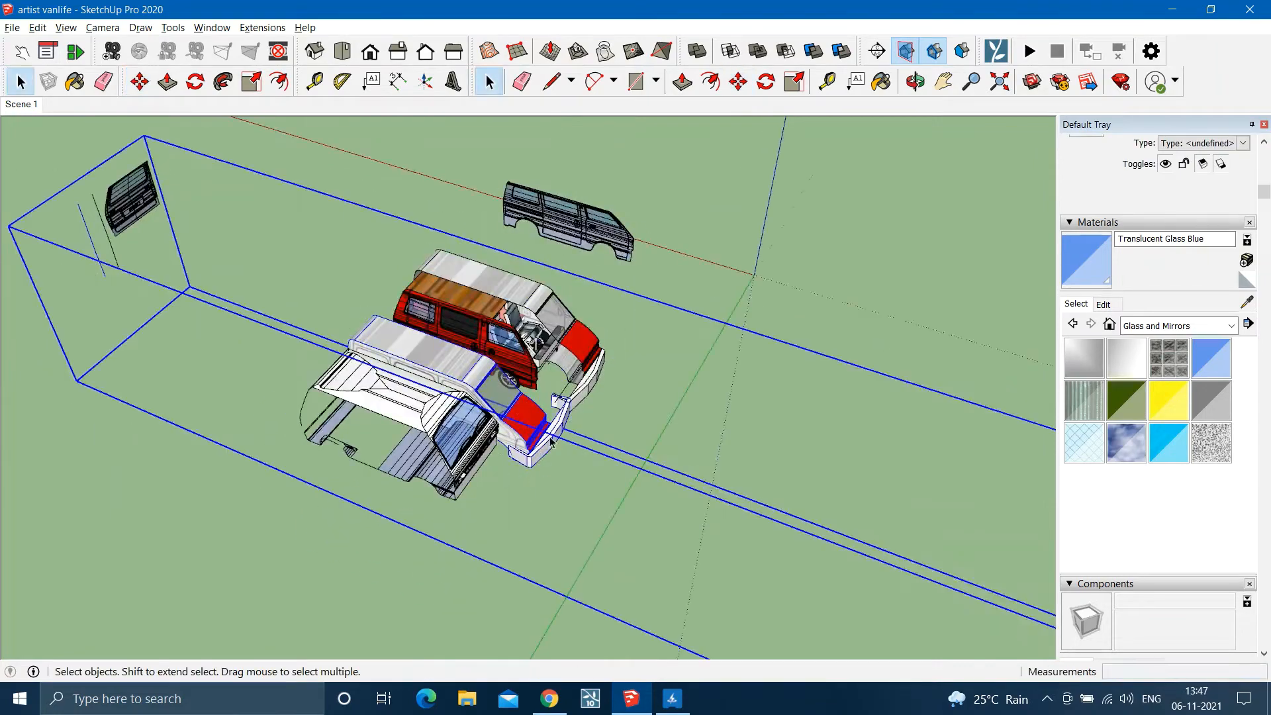
scroll(527, 544, up, 5)
double_click(488, 482)
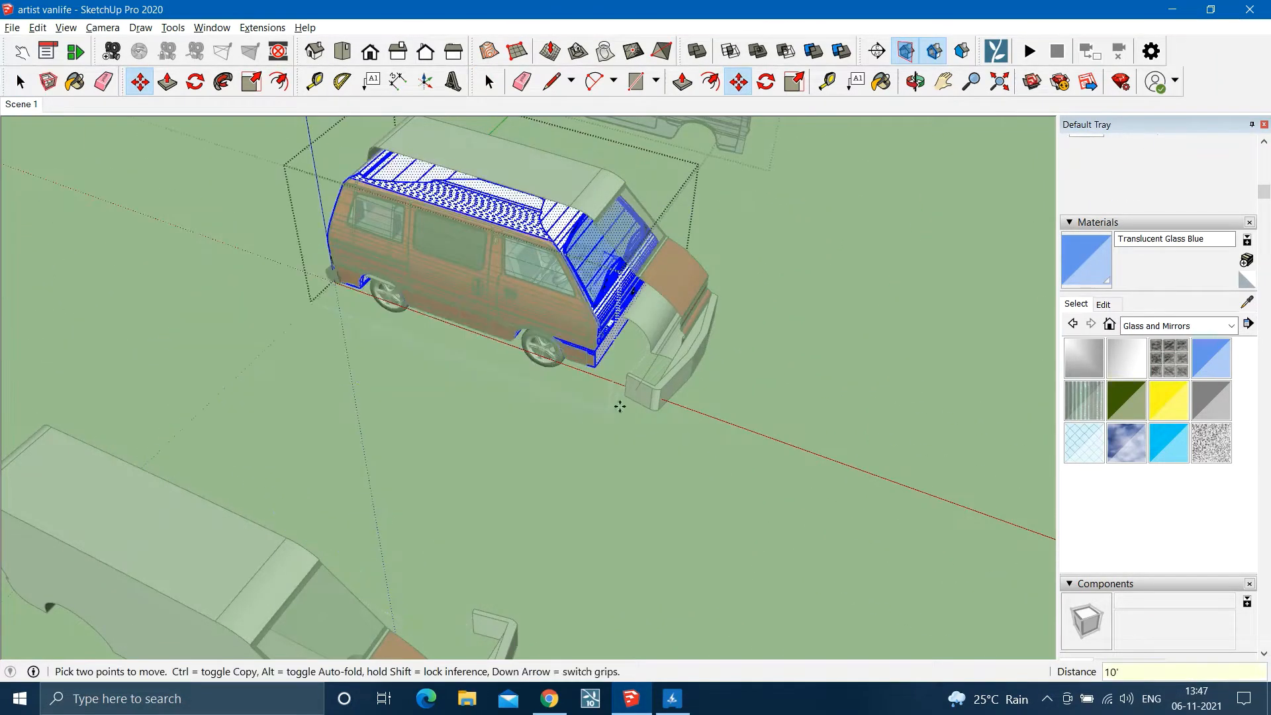
key(space)
Examine how the detailed windshield and front panel fit with the hood, metal nose and bumper.
scroll(619, 407, up, 8)
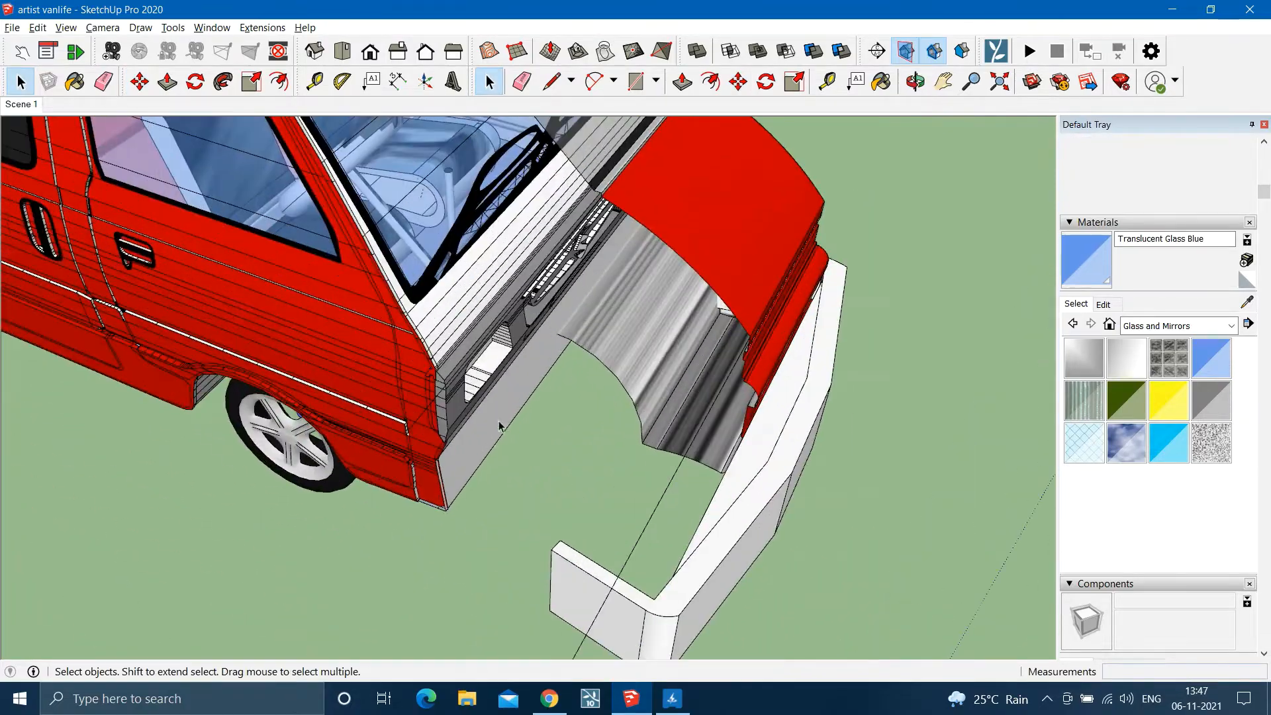
middle_drag(500, 426, 782, 398)
scroll(516, 377, up, 4)
middle_drag(516, 378, 427, 440)
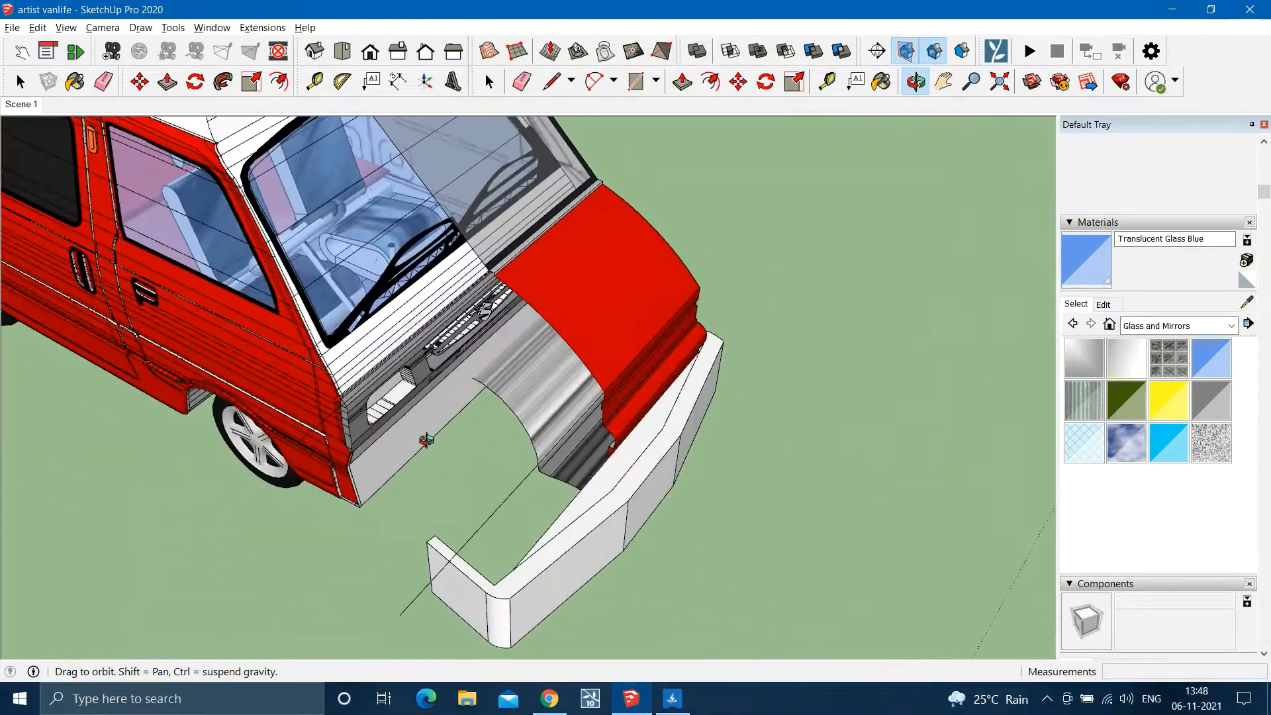
key(space)
scroll(503, 457, down, 6)
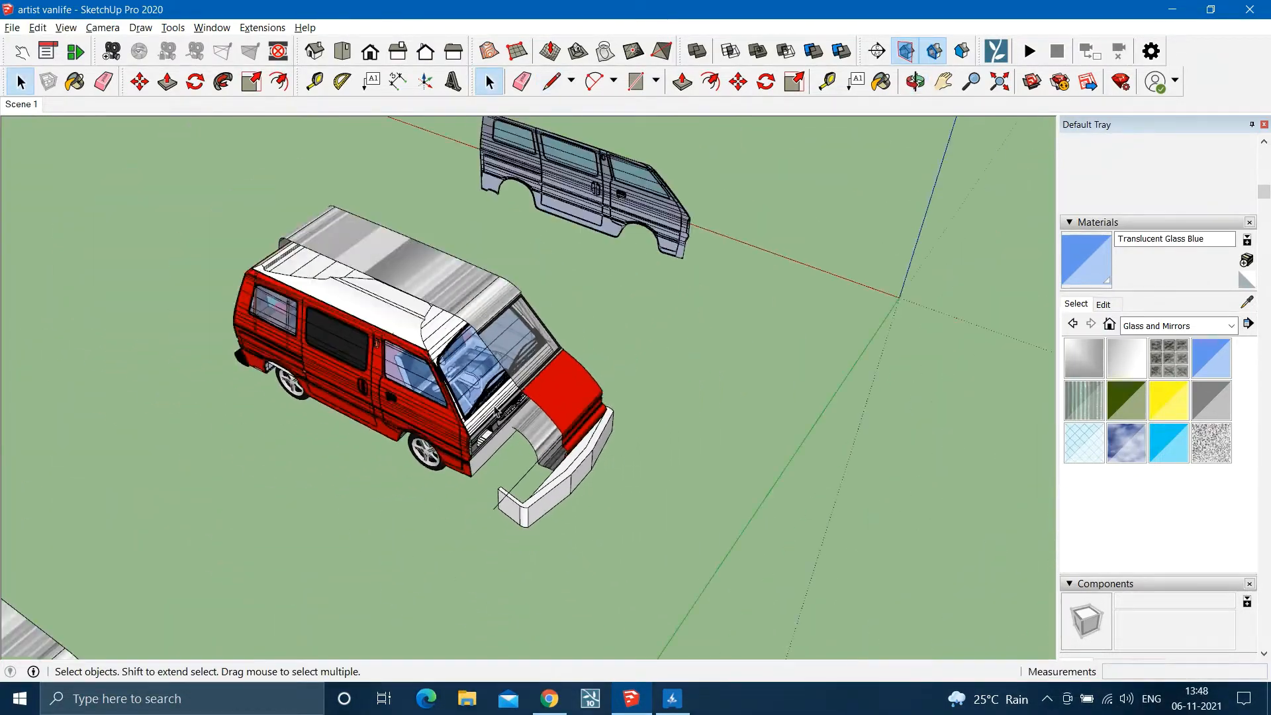
scroll(562, 512, up, 2)
scroll(539, 426, up, 3)
scroll(550, 429, down, 3)
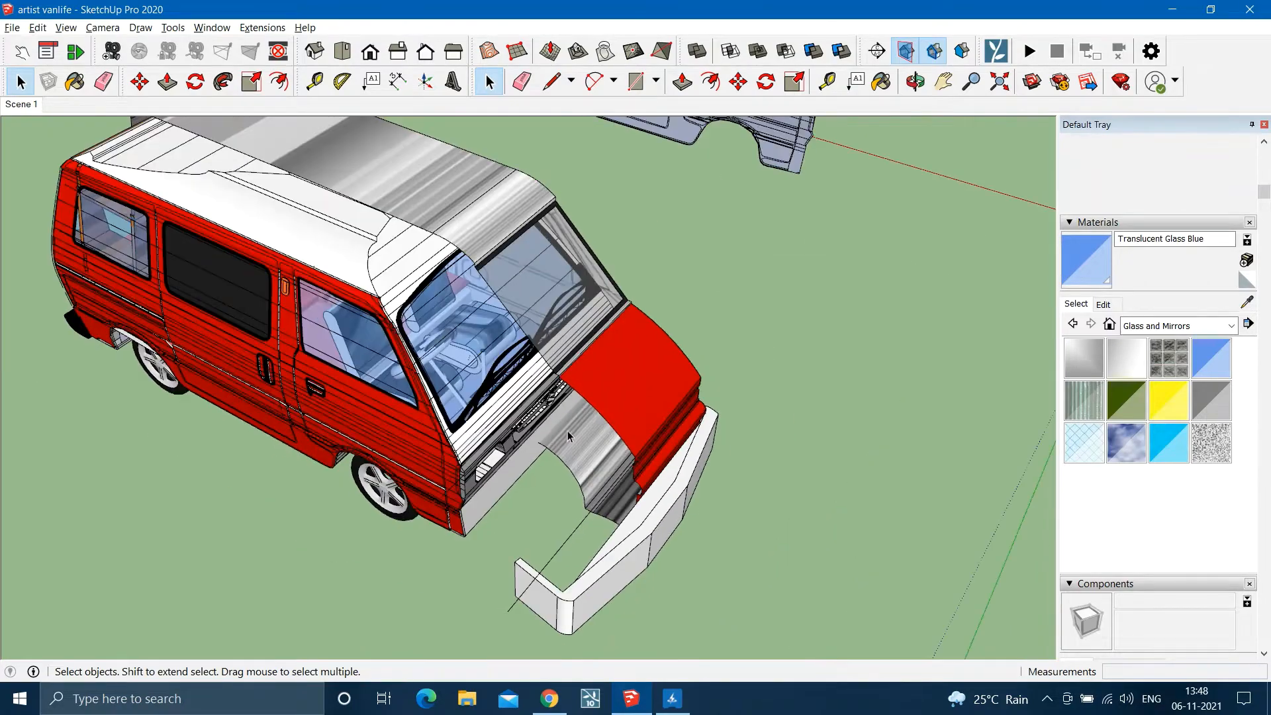
Move the metal van shell with the bumper off the detailed red van along the green axis.
middle_drag(567, 430, 621, 339)
key(m)
click(502, 409)
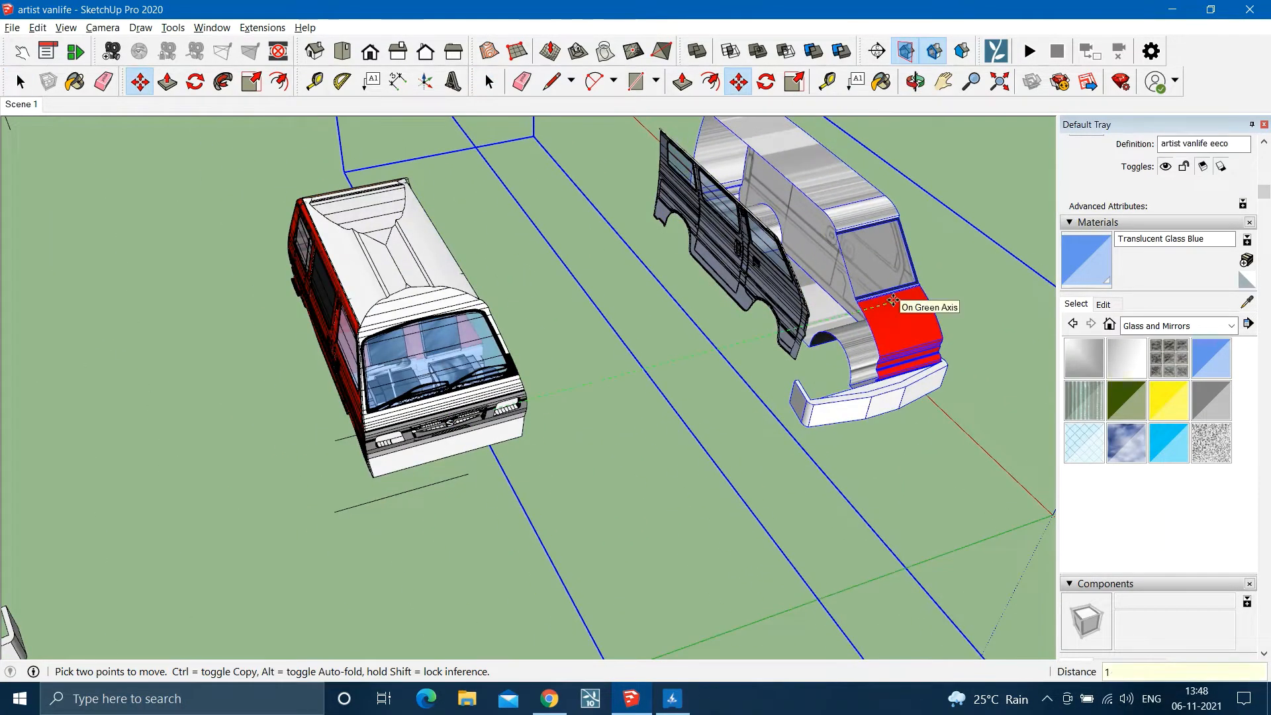
click(893, 300)
key(space)
Move the van shell with the blue rear glass and bumper back onto the detailed van.
middle_drag(779, 368, 861, 398)
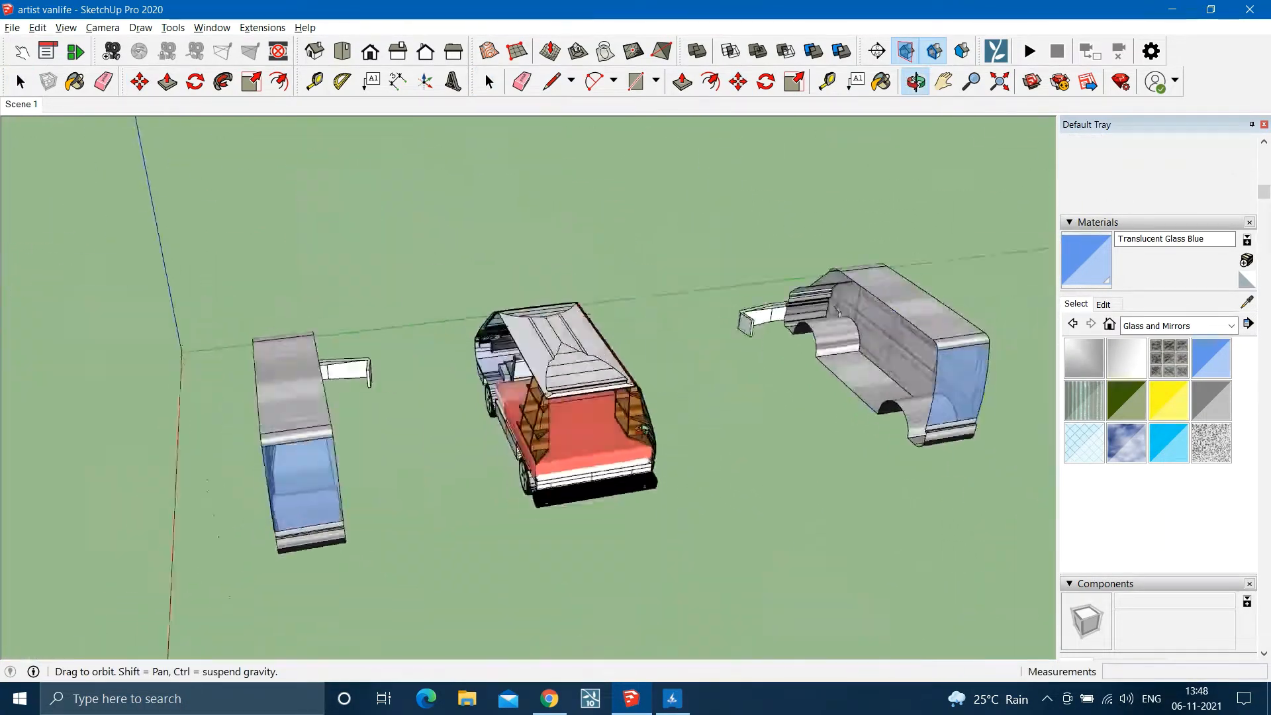
middle_drag(645, 429, 847, 305)
click(848, 305)
key(m)
key(Return)
key(space)
scroll(539, 397, up, 6)
middle_drag(539, 397, 758, 309)
scroll(525, 307, down, 6)
scroll(530, 291, up, 5)
middle_drag(530, 292, 292, 239)
scroll(530, 371, down, 5)
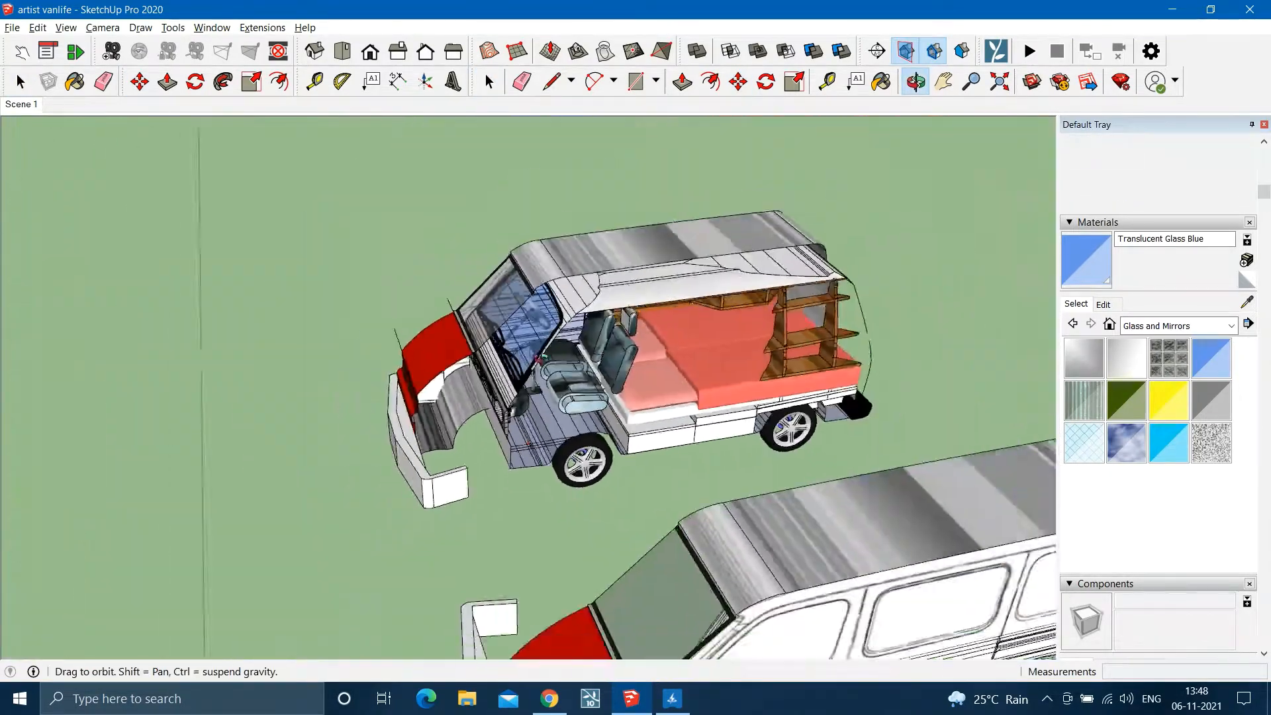
Open the van component and move its outer metal shell and inner body lining off the furnished base along the green axis.
scroll(550, 378, up, 5)
middle_drag(549, 378, 126, 318)
click(550, 386)
scroll(551, 386, down, 3)
scroll(544, 367, up, 2)
double_click(544, 367)
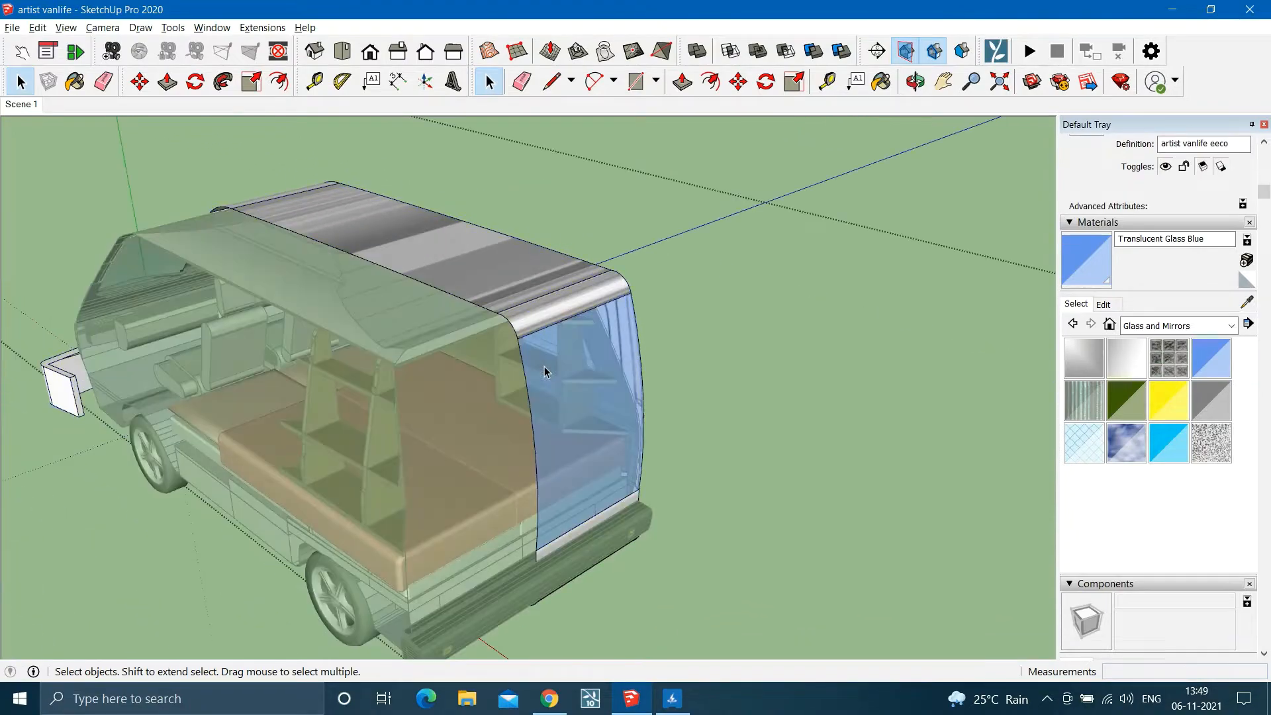
middle_drag(564, 397, 571, 351)
scroll(461, 444, up, 2)
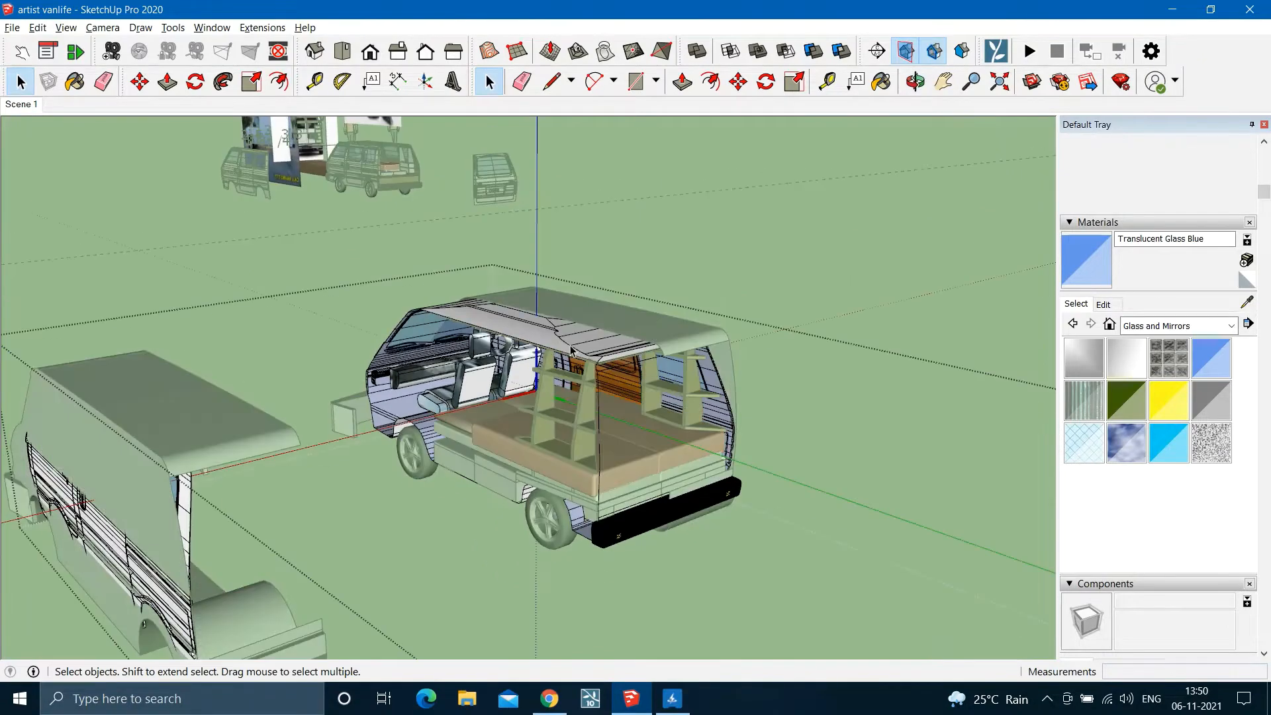
key(m)
click(573, 349)
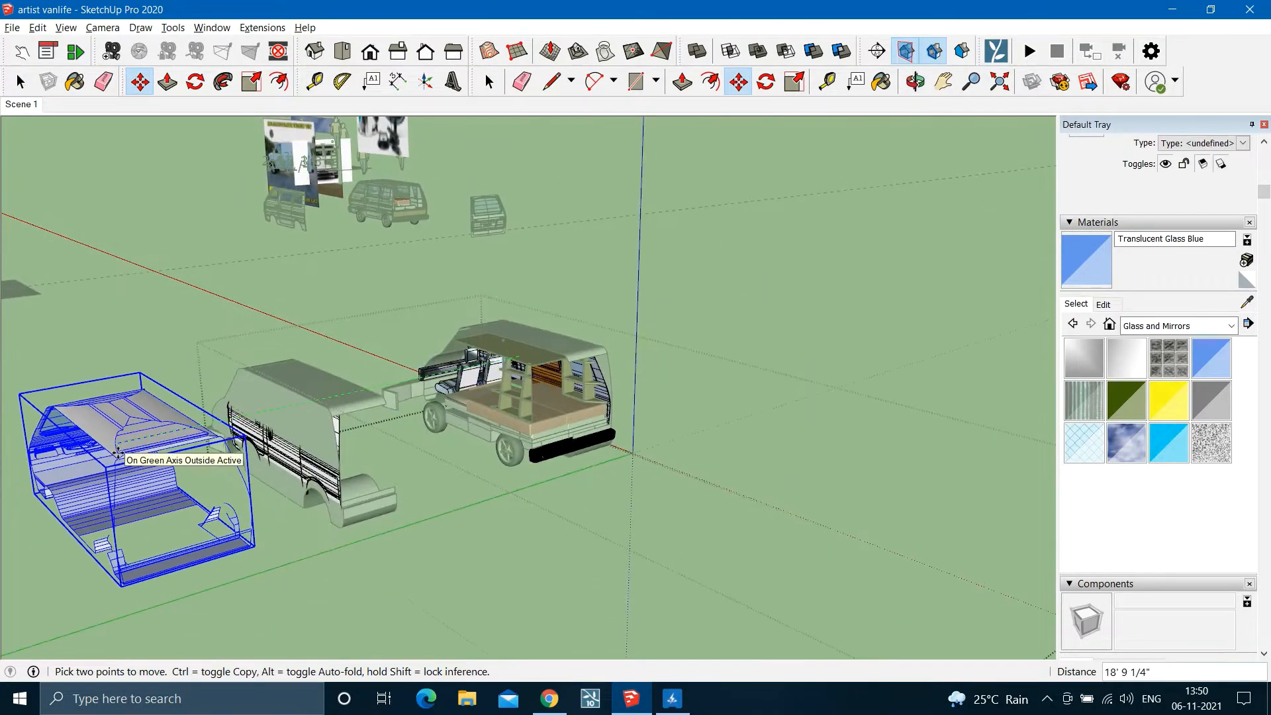
Open the front storage box beneath the mattress and raise its top face toward the bed base.
middle_drag(562, 434, 1133, 580)
mouse_move(1034, 594)
middle_down()
mouse_move(1163, 570)
mouse_move(615, 542)
mouse_move(698, 477)
mouse_move(695, 461)
middle_up()
scroll(556, 463, up, 5)
key(space)
double_click(562, 485)
key(p)
click(562, 469)
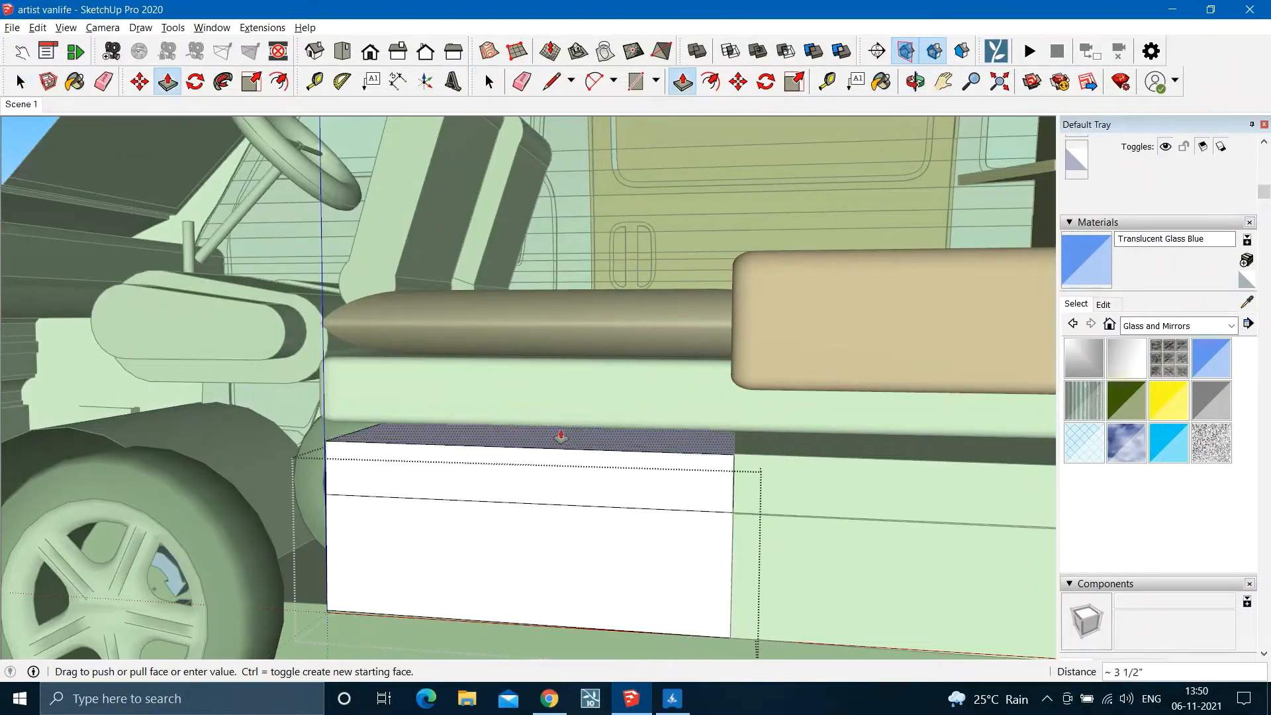
click(562, 420)
key(space)
Open the adjoining storage boxes under the thick mattress and pull their top faces up to the bed base.
scroll(344, 563, down, 4)
scroll(622, 596, up, 7)
double_click(622, 531)
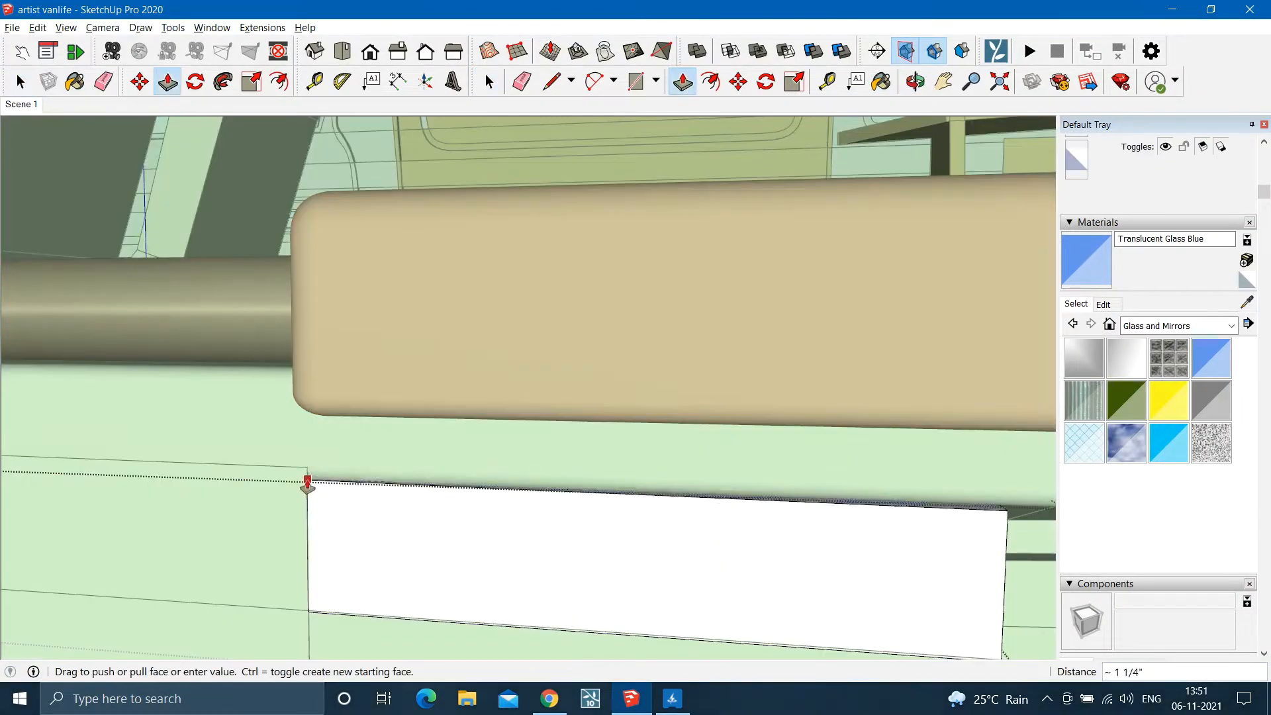
scroll(318, 523, down, 5)
scroll(264, 553, up, 7)
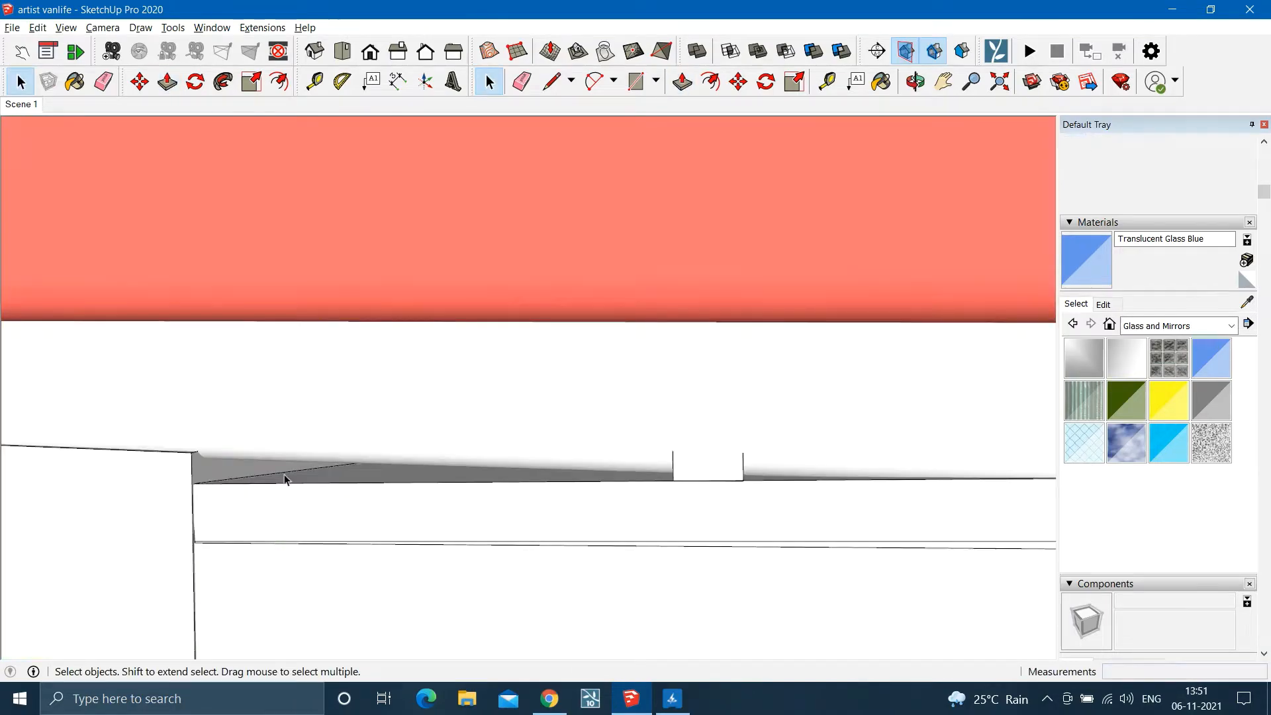
double_click(285, 480)
key(p)
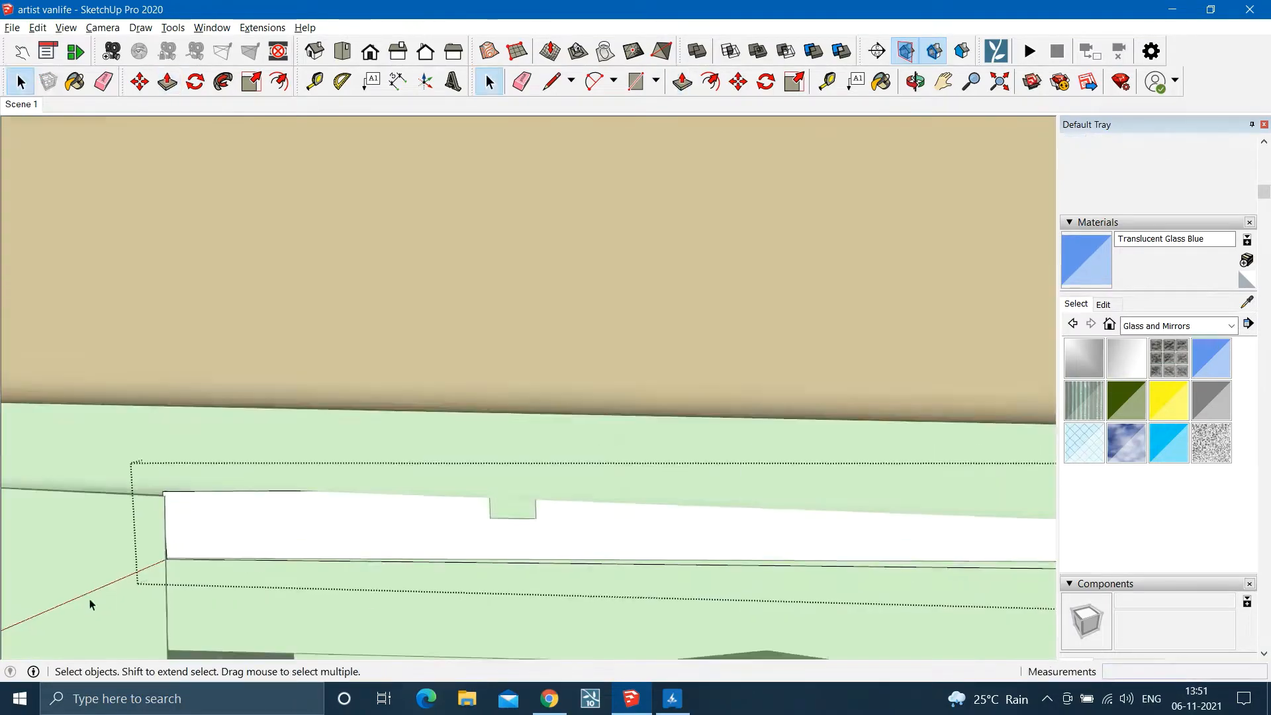
click(91, 604)
Move the plain metal shell away from its detailed side panel and onto the furnished van base.
scroll(91, 604, down, 7)
middle_drag(483, 642, 508, 455)
middle_drag(612, 405, 669, 498)
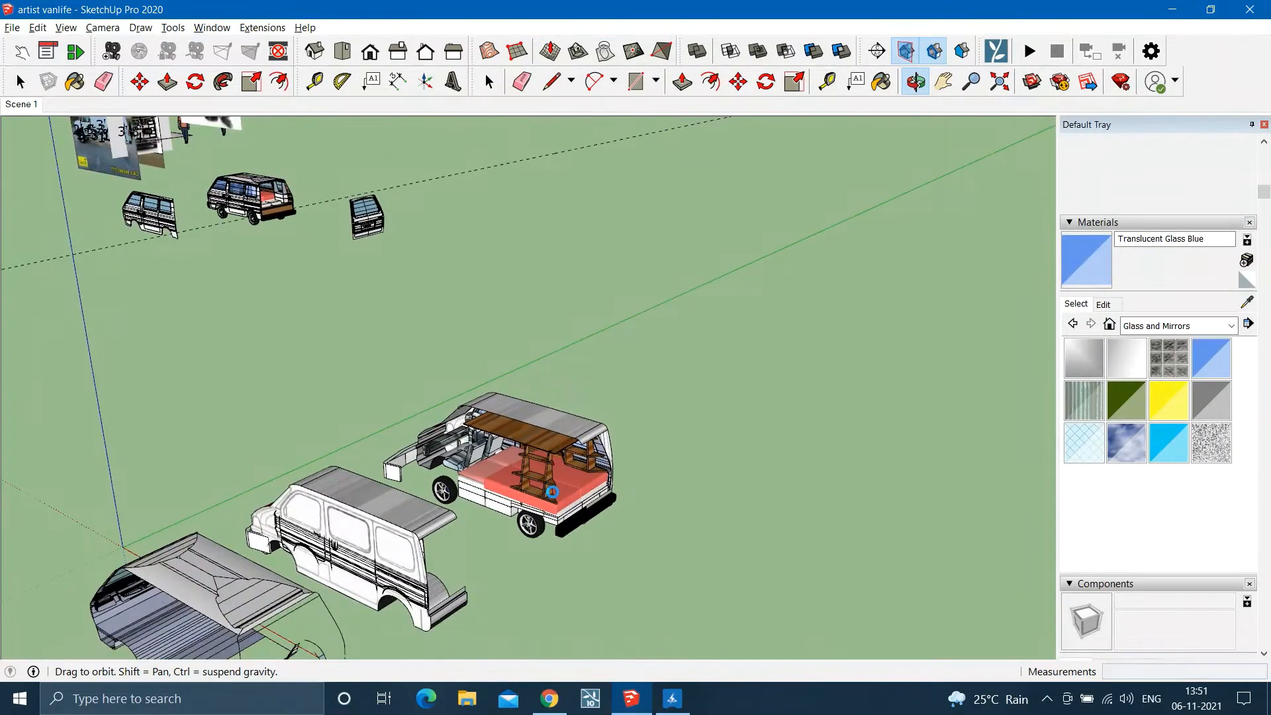
middle_drag(588, 446, 577, 420)
double_click(444, 517)
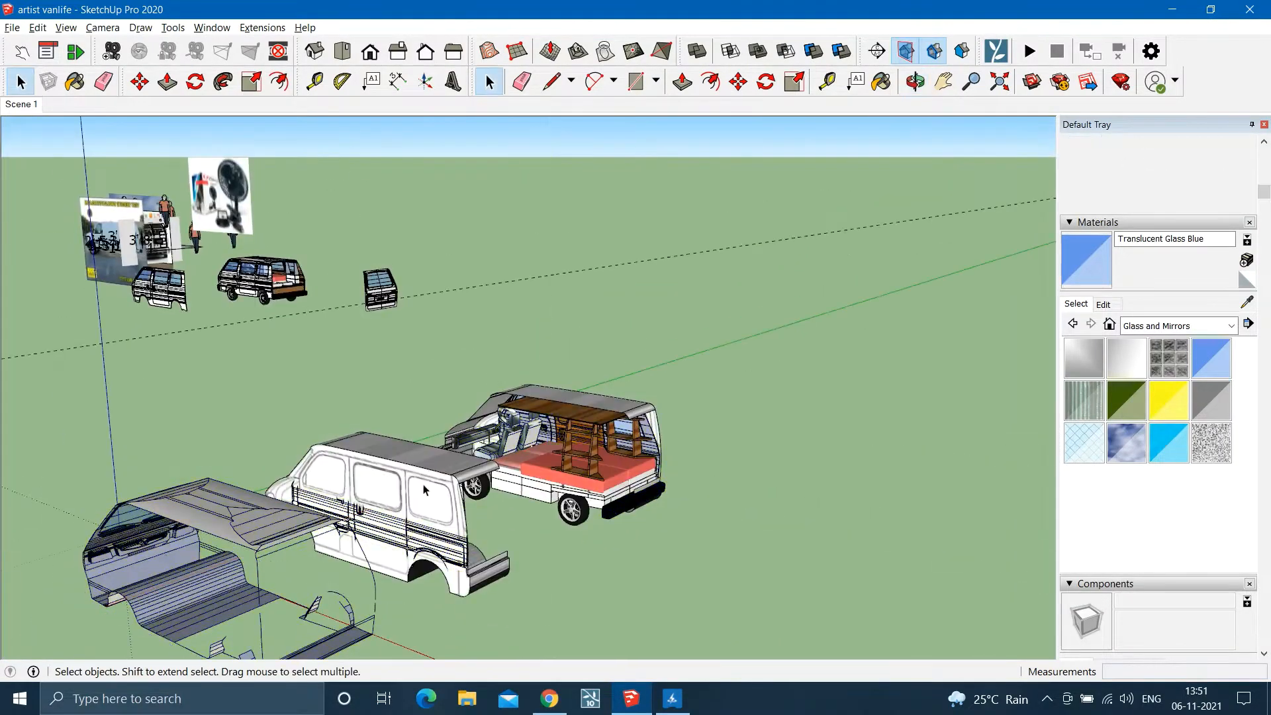
click(424, 490)
middle_drag(424, 490, 388, 573)
key(m)
click(378, 561)
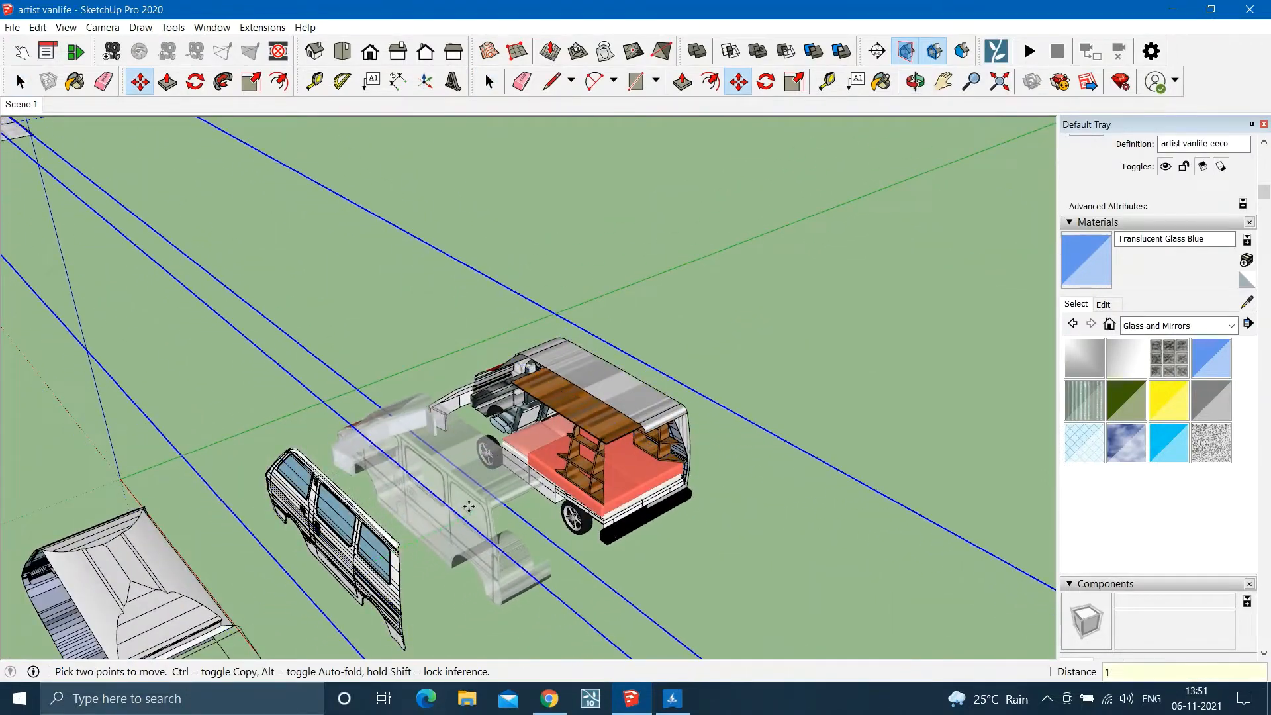
click(570, 463)
Examine how the bed, wooden shelves and seats fit inside the metal shell from the rear.
key(space)
scroll(602, 403, up, 3)
scroll(556, 410, up, 2)
key(p)
click(398, 51)
scroll(503, 437, up, 6)
middle_drag(559, 417, 531, 481)
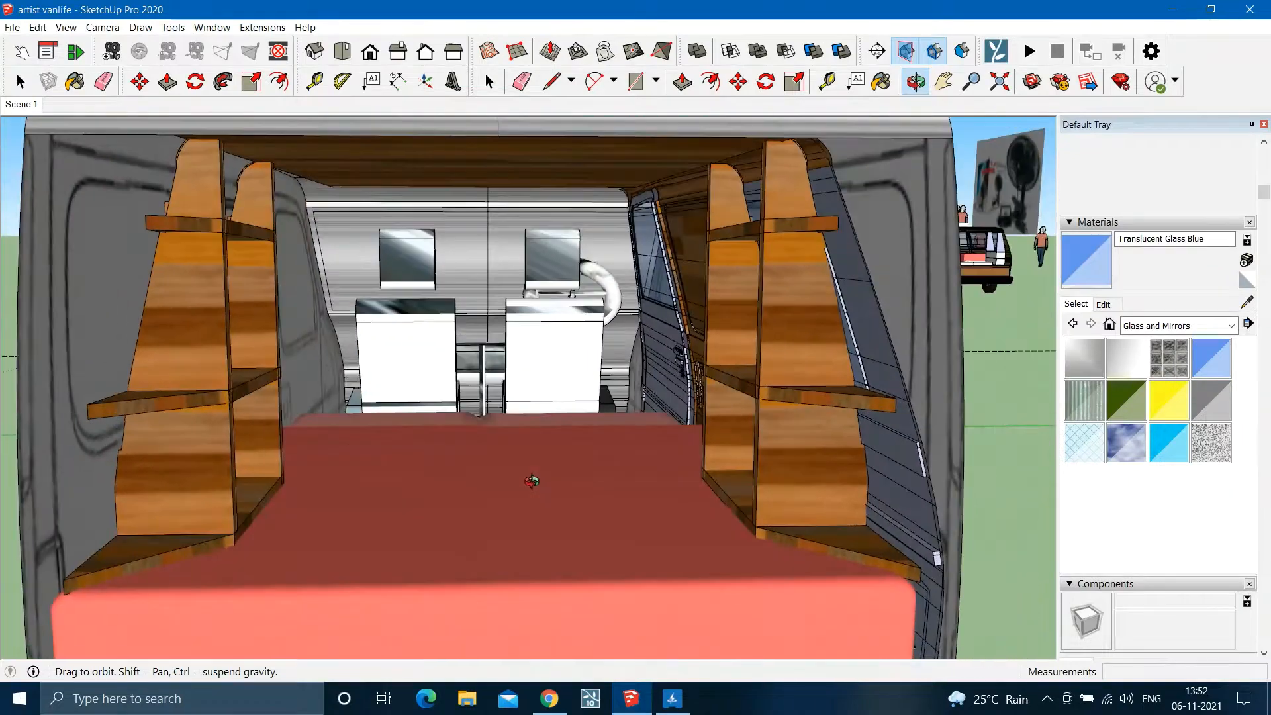
scroll(531, 481, down, 6)
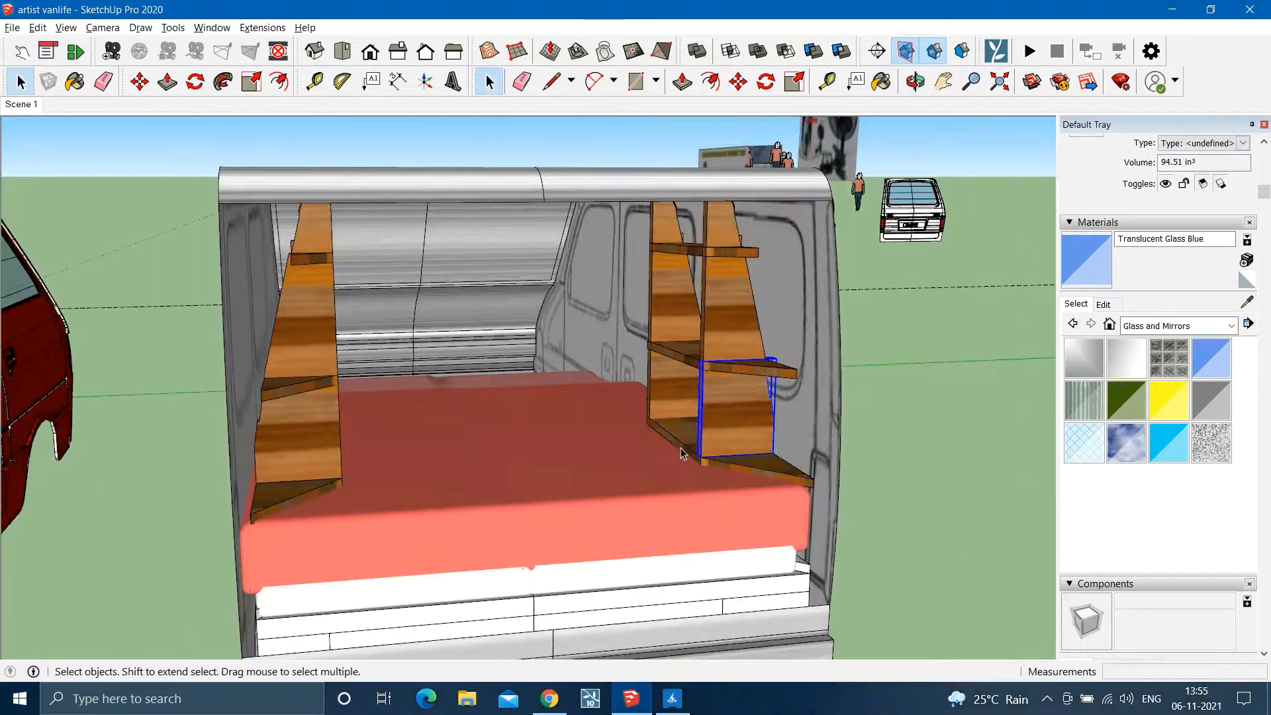
Move the wooden shelf unit along the green axis out of the van and clear the opposite shelf unit from the interior.
scroll(672, 312, down, 3)
key(m)
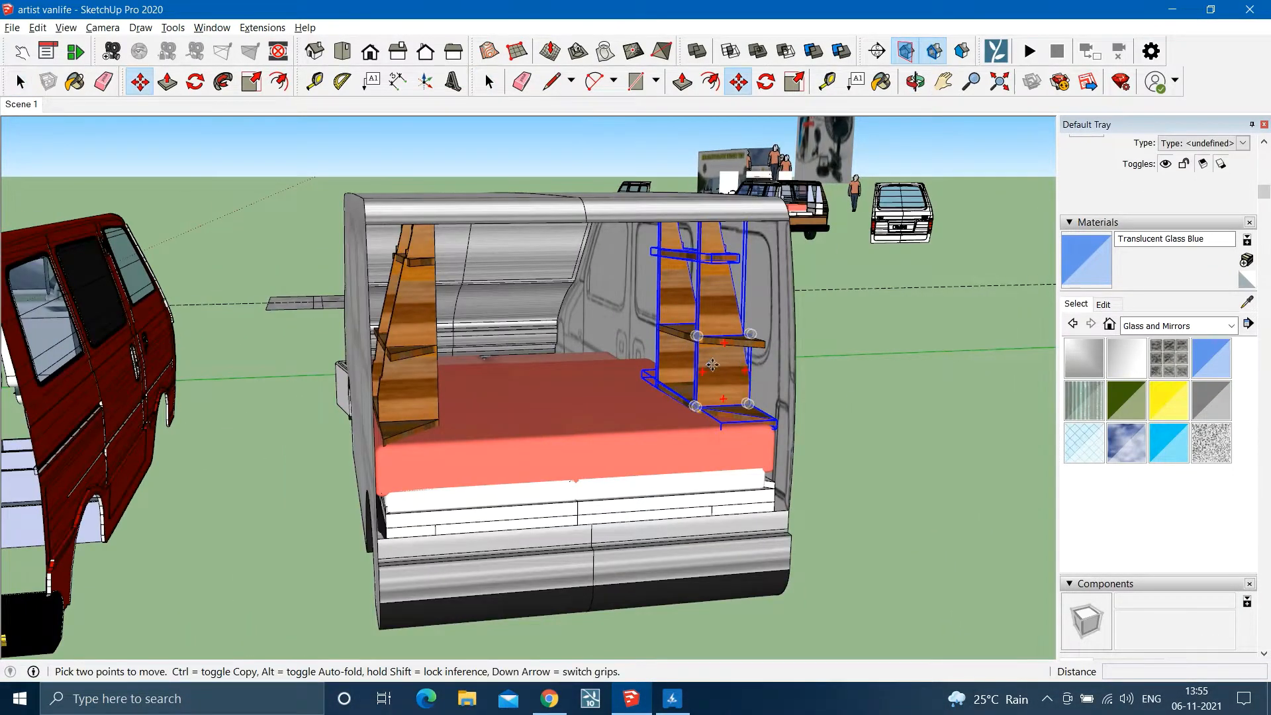
click(712, 365)
key(space)
text(1)
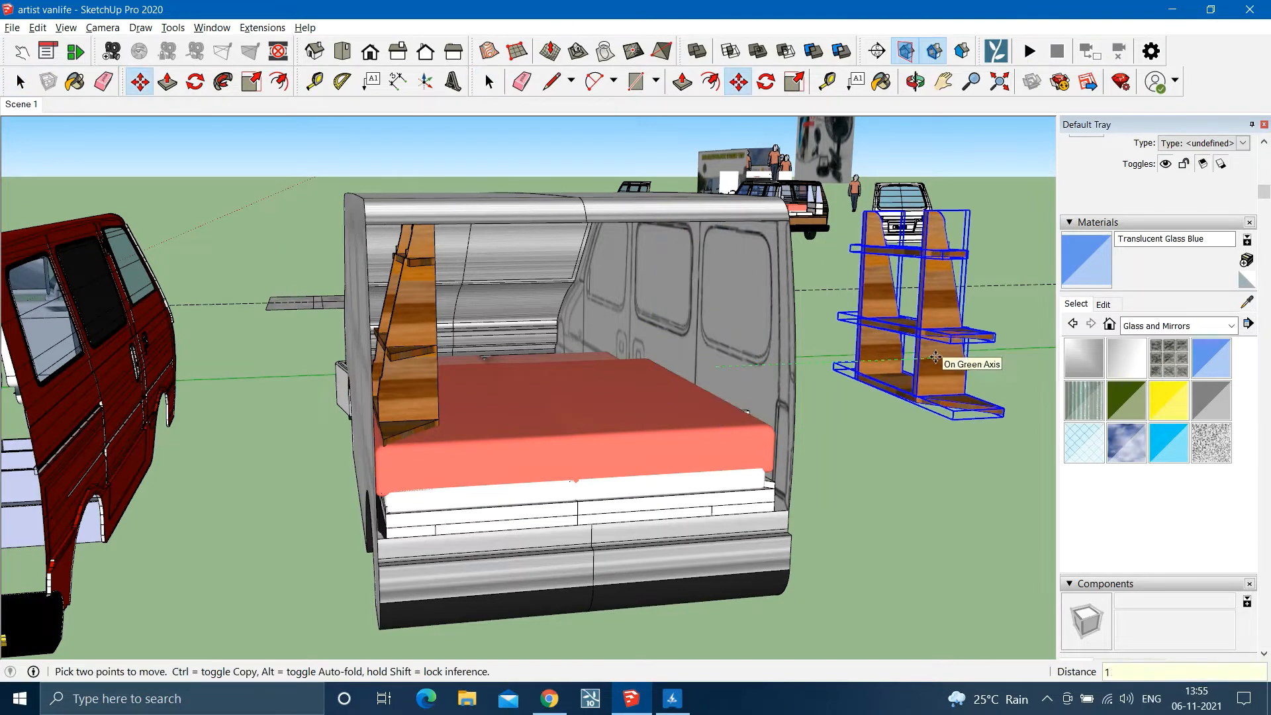
key(space)
middle_drag(530, 384, 652, 377)
middle_drag(729, 384, 571, 407)
scroll(571, 407, up, 3)
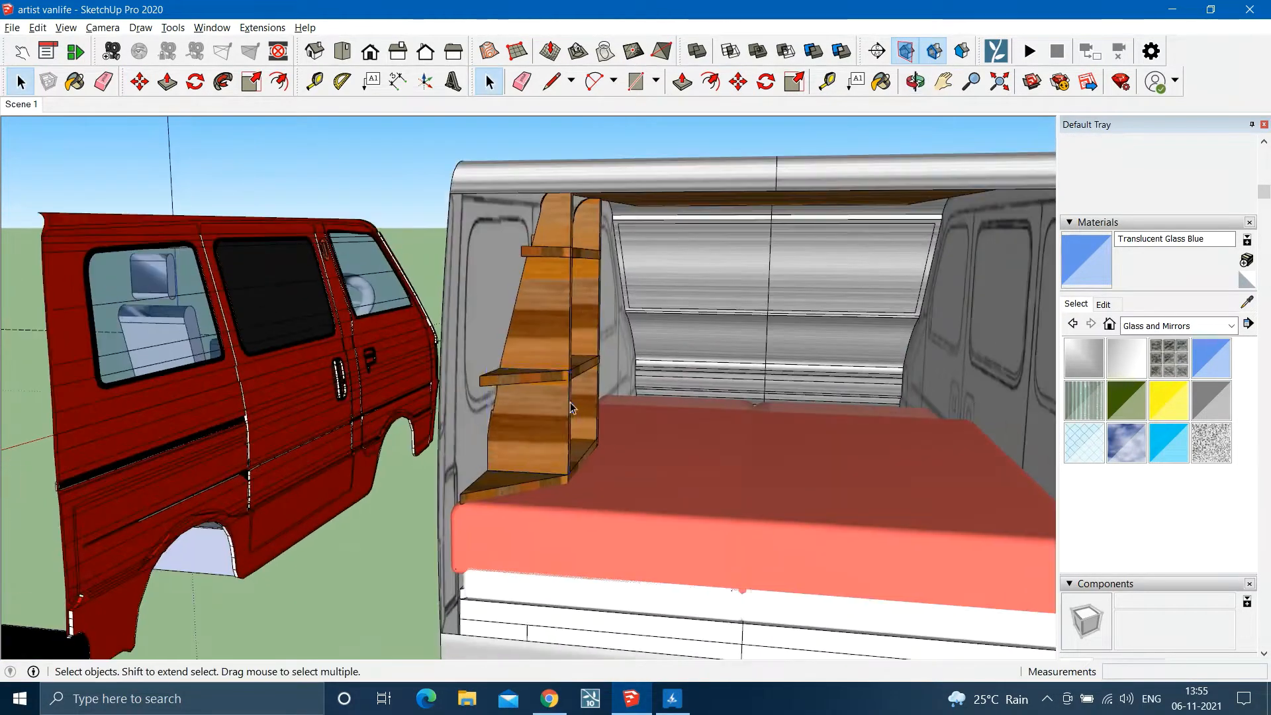
scroll(592, 258, down, 6)
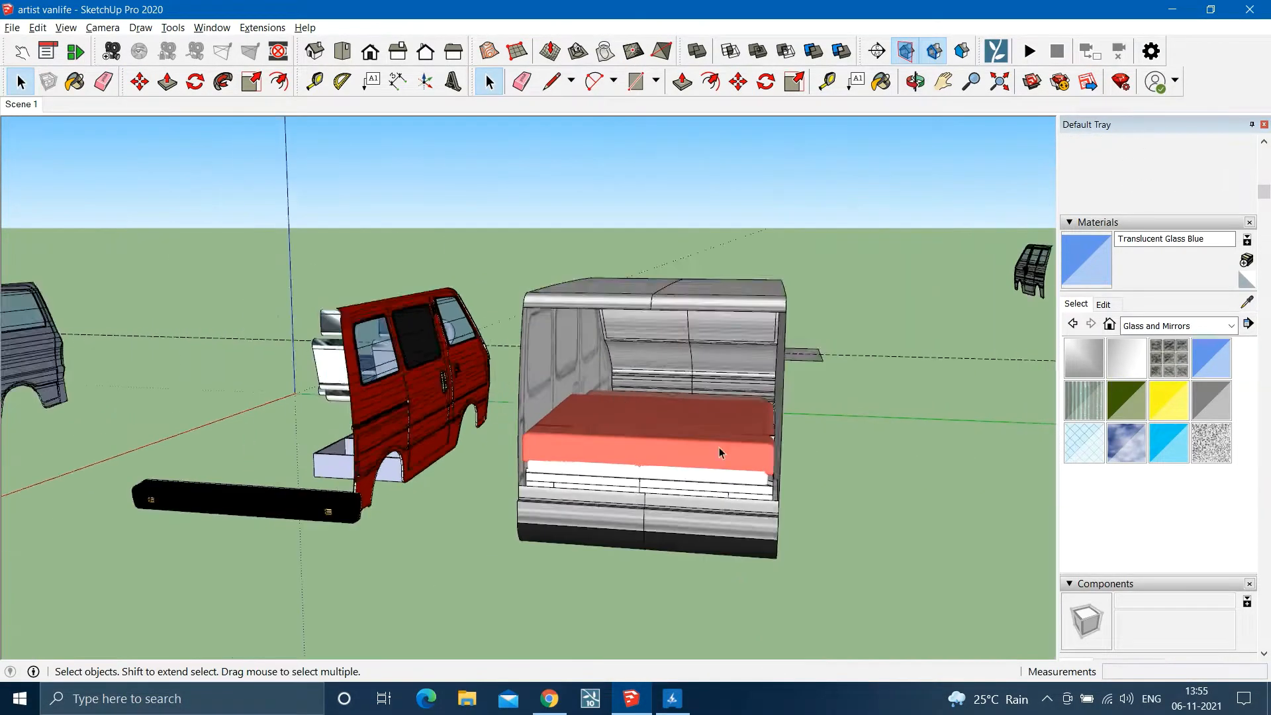
Hide the two red Cot+Bed mattress components inside the van.
middle_drag(719, 447, 663, 378)
scroll(655, 424, down, 4)
right_click(657, 438)
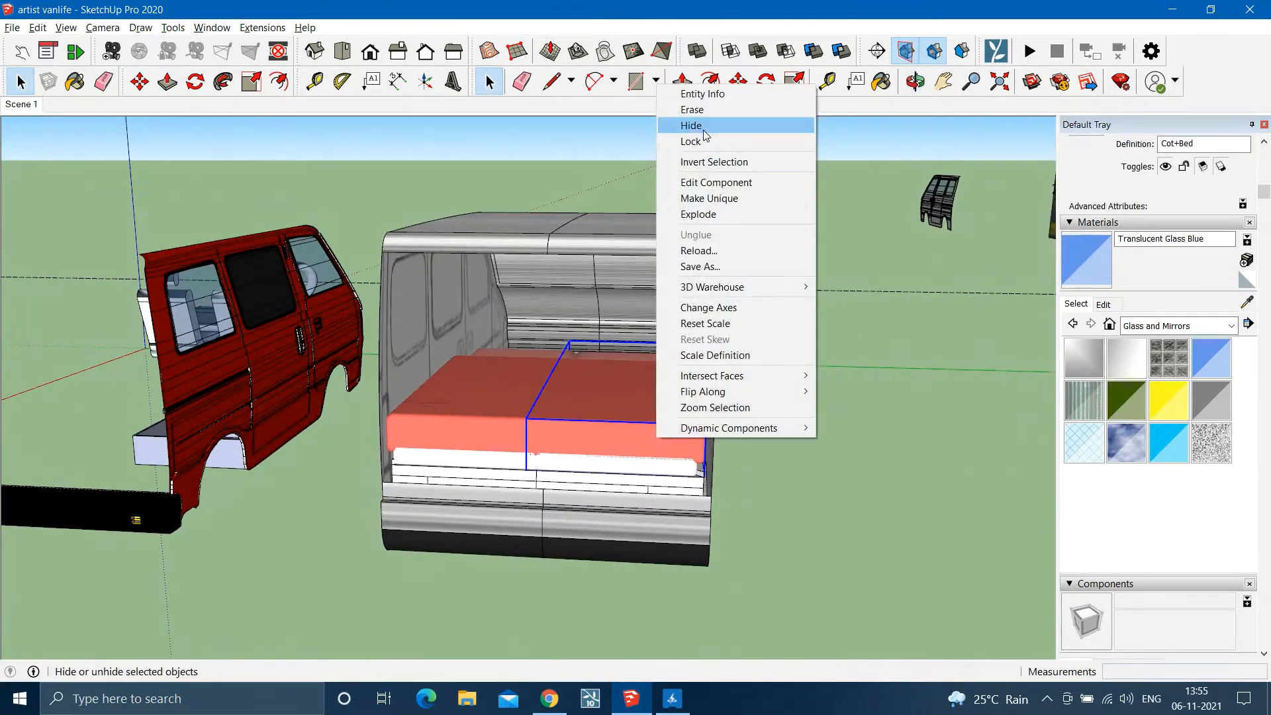
click(700, 126)
right_click(542, 397)
click(586, 86)
Delete the remaining loose pieces from the bed platform and undo the last deletion affecting the front boards.
scroll(582, 415, up, 4)
middle_drag(582, 416, 525, 519)
click(664, 509)
click(401, 440)
key(Delete)
click(724, 437)
key(Delete)
click(721, 416)
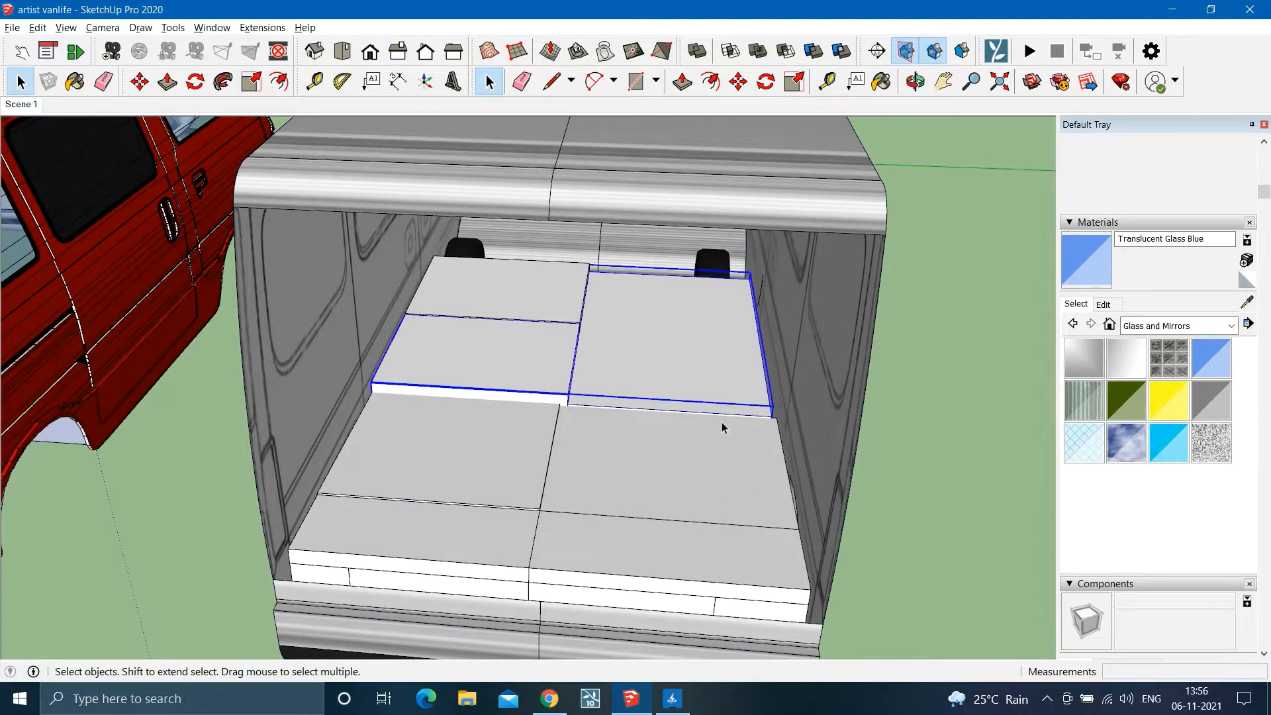
key(Delete)
key(ctrl+z)
Delete the rear platform tops, the storage boxes beneath them and the front bed boards from the van.
scroll(596, 390, down, 3)
click(609, 477)
key(Delete)
scroll(628, 493, up, 5)
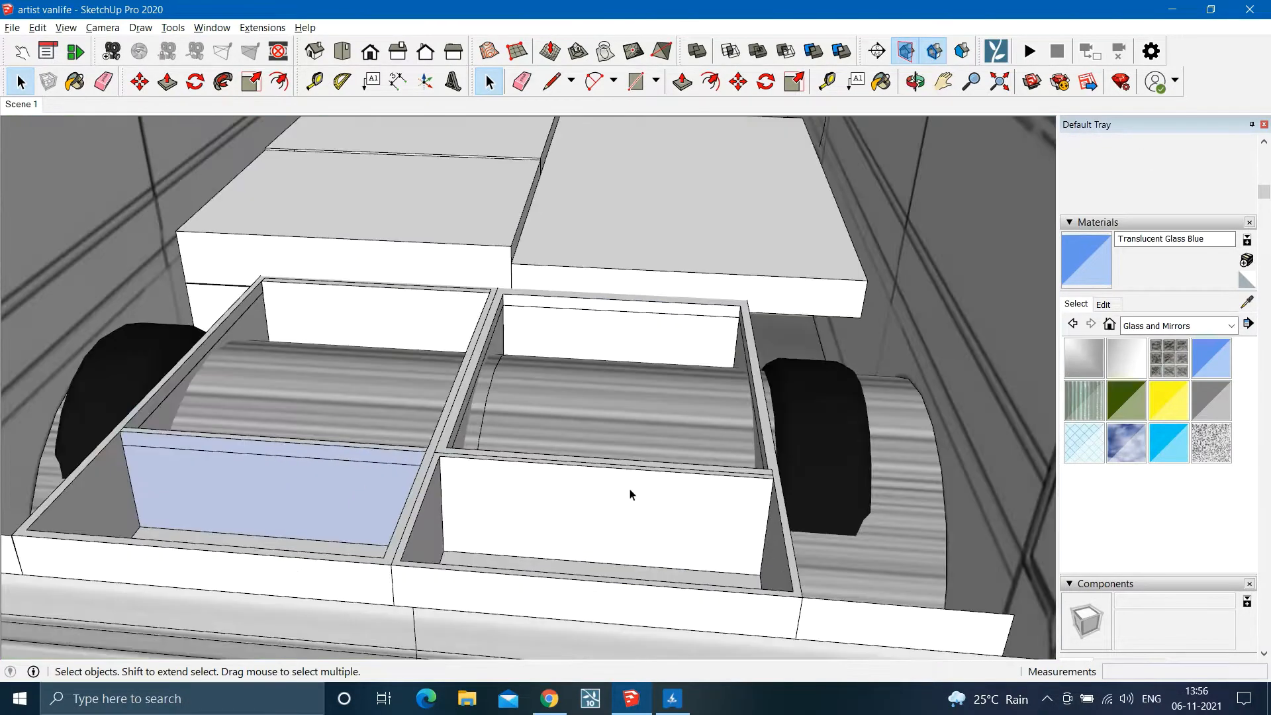
scroll(628, 472, down, 4)
click(747, 279)
key(Delete)
click(548, 349)
key(Delete)
scroll(596, 424, down, 5)
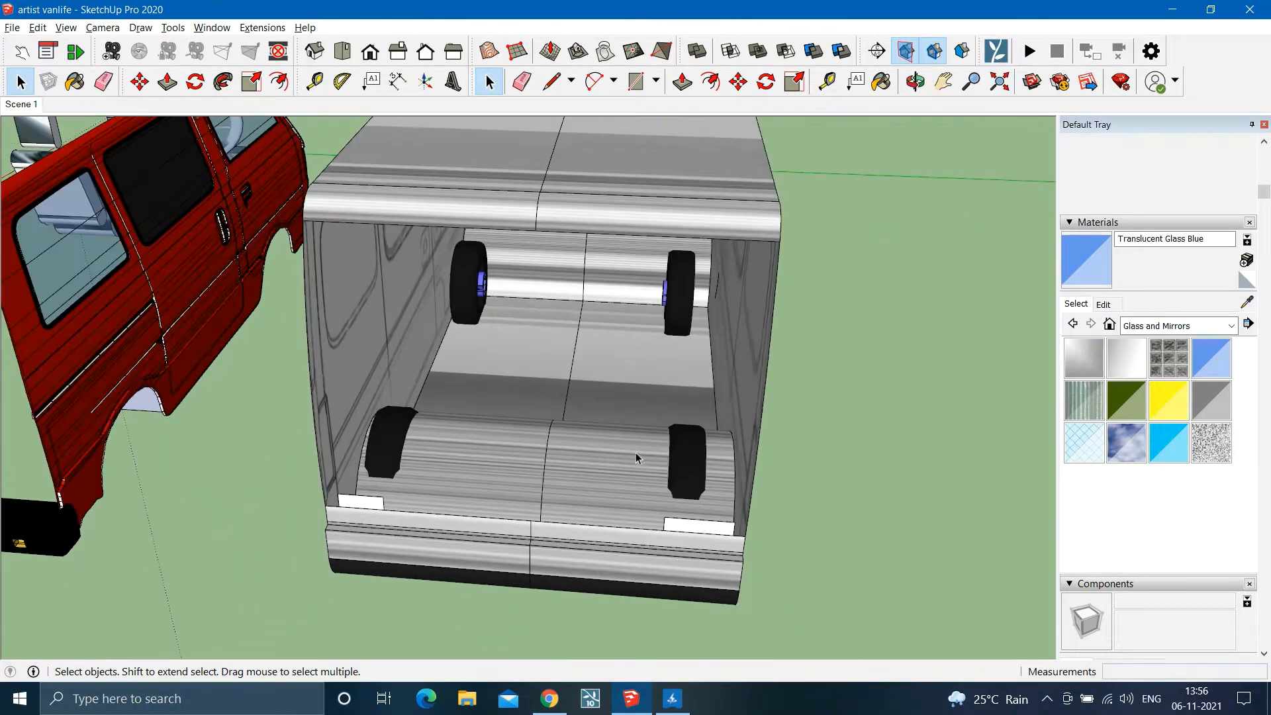
Delete the front and rear wheels showing inside the metal shell.
click(686, 460)
key(Delete)
click(468, 285)
key(Delete)
middle_drag(718, 438, 607, 285)
scroll(590, 307, up, 5)
scroll(545, 351, down, 4)
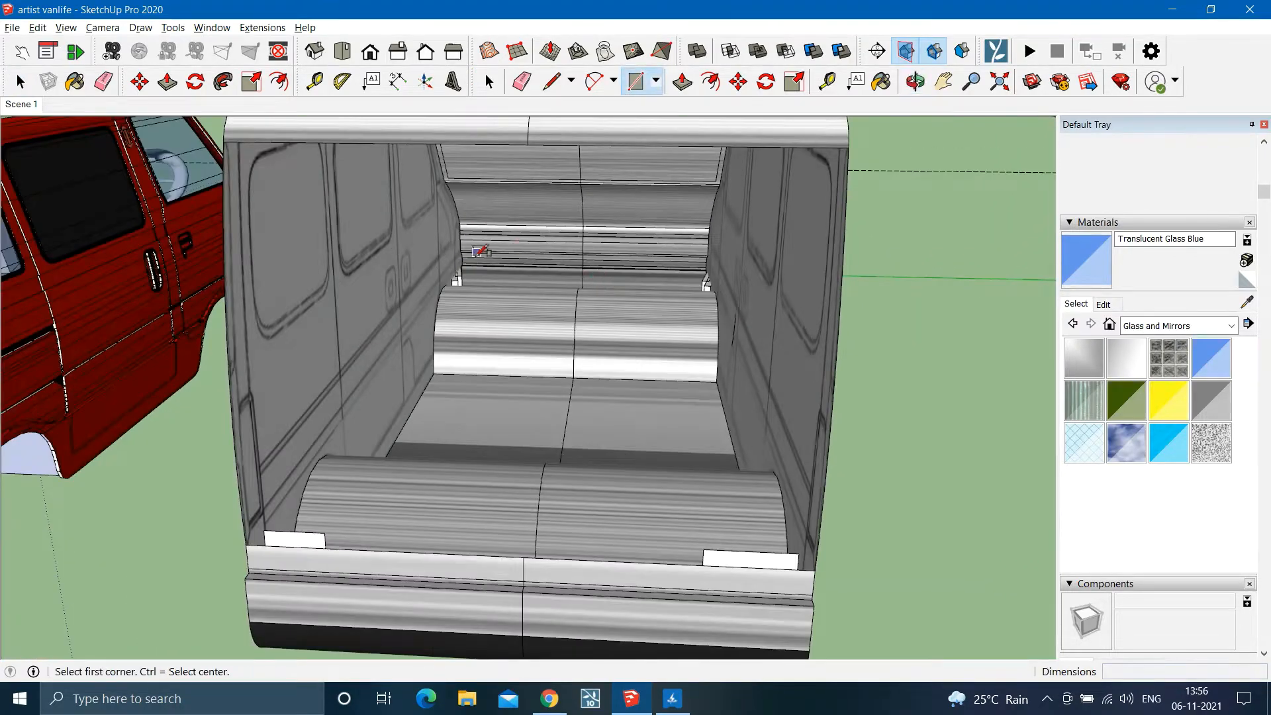
Draw a horizontal rectangle between the side walls above the van floor and push/pull it into a board 1" thick.
click(463, 264)
scroll(783, 561, down, 2)
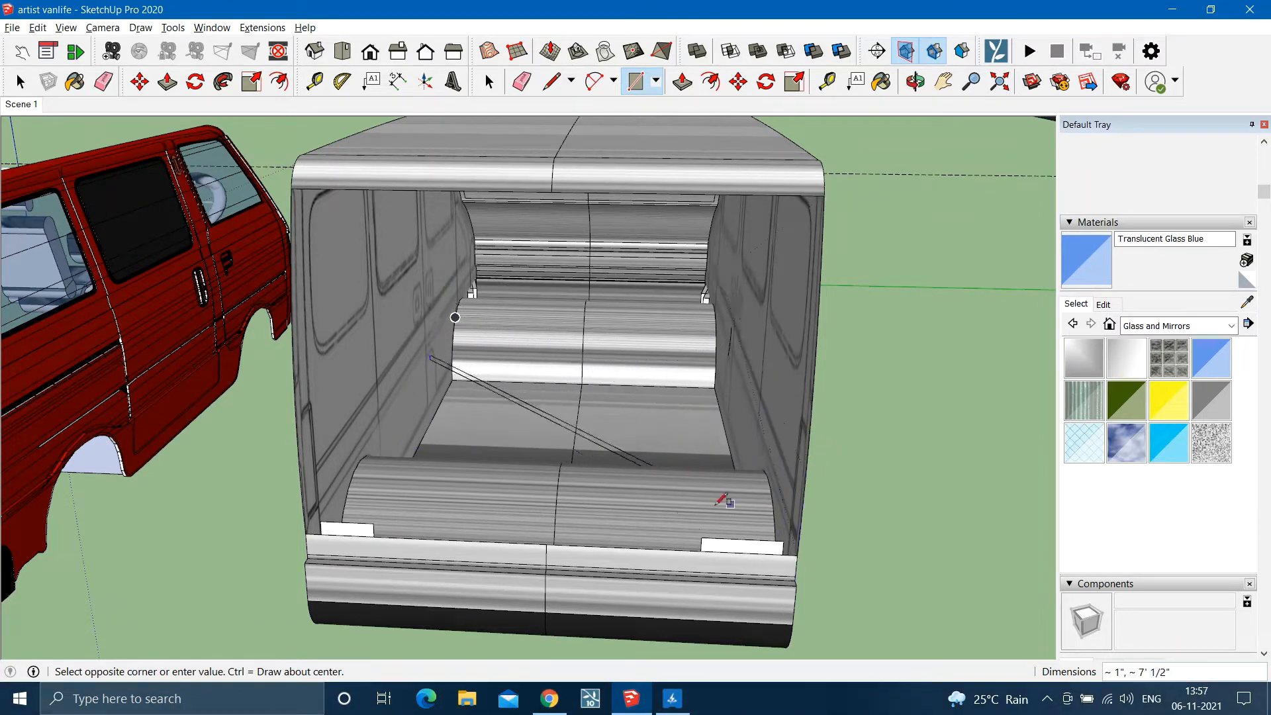
scroll(306, 481, up, 2)
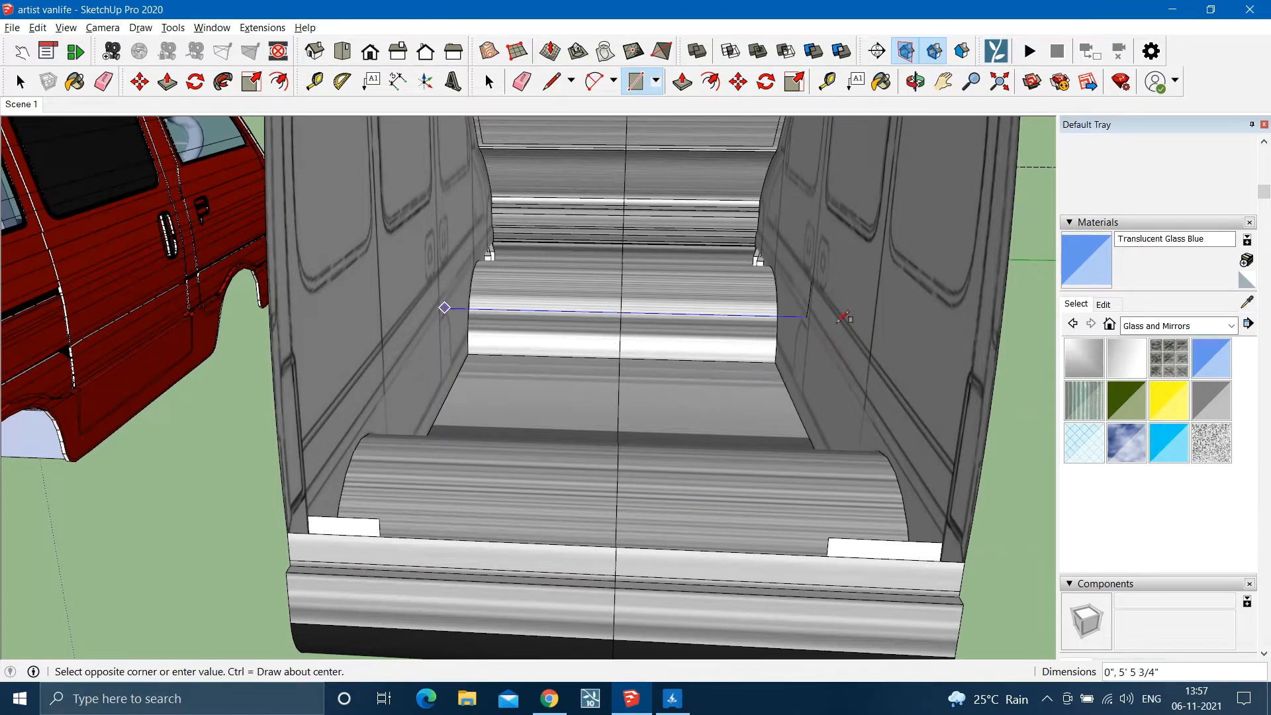
click(934, 393)
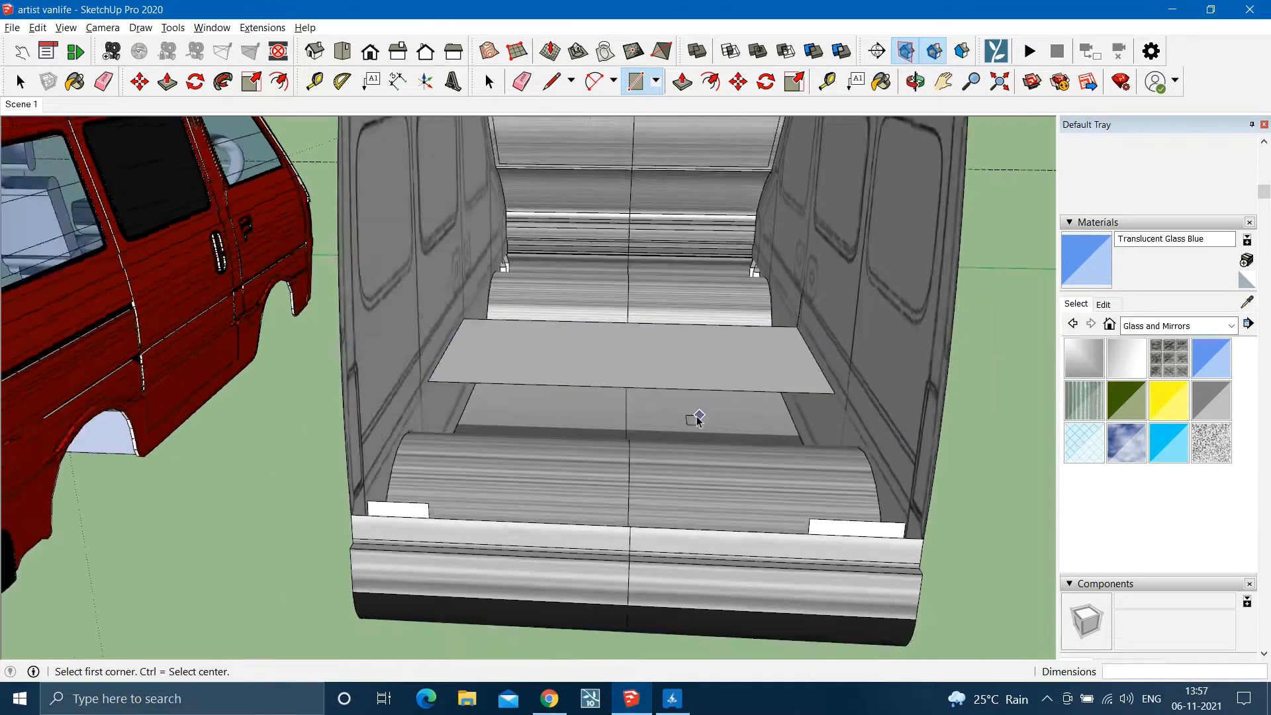
key(p)
scroll(753, 384, up, 5)
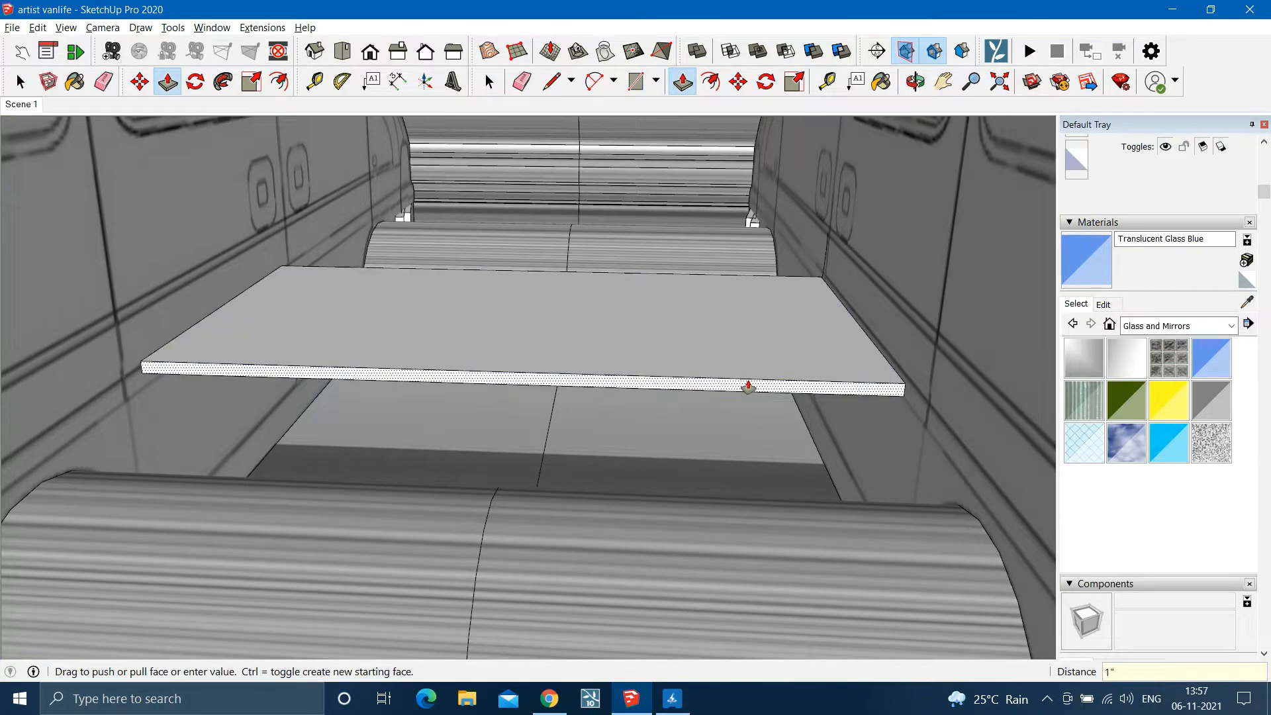
scroll(748, 387, down, 5)
scroll(682, 369, up, 5)
scroll(675, 424, down, 5)
Extend the board lengthwise by pulling its end faces until it covers the floor from the rear sill to the front wheel arches.
middle_drag(675, 423, 485, 409)
scroll(531, 379, up, 5)
click(552, 387)
middle_drag(757, 624, 682, 360)
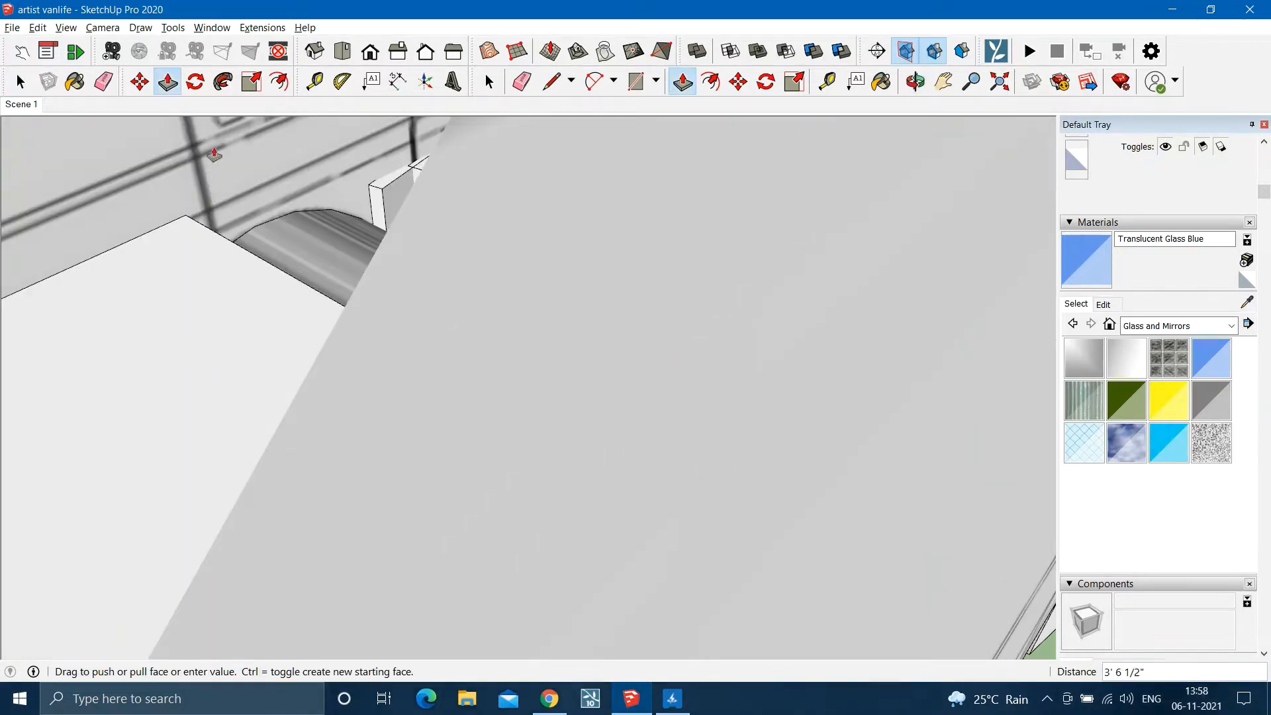
middle_drag(266, 271, 750, 323)
scroll(396, 328, up, 3)
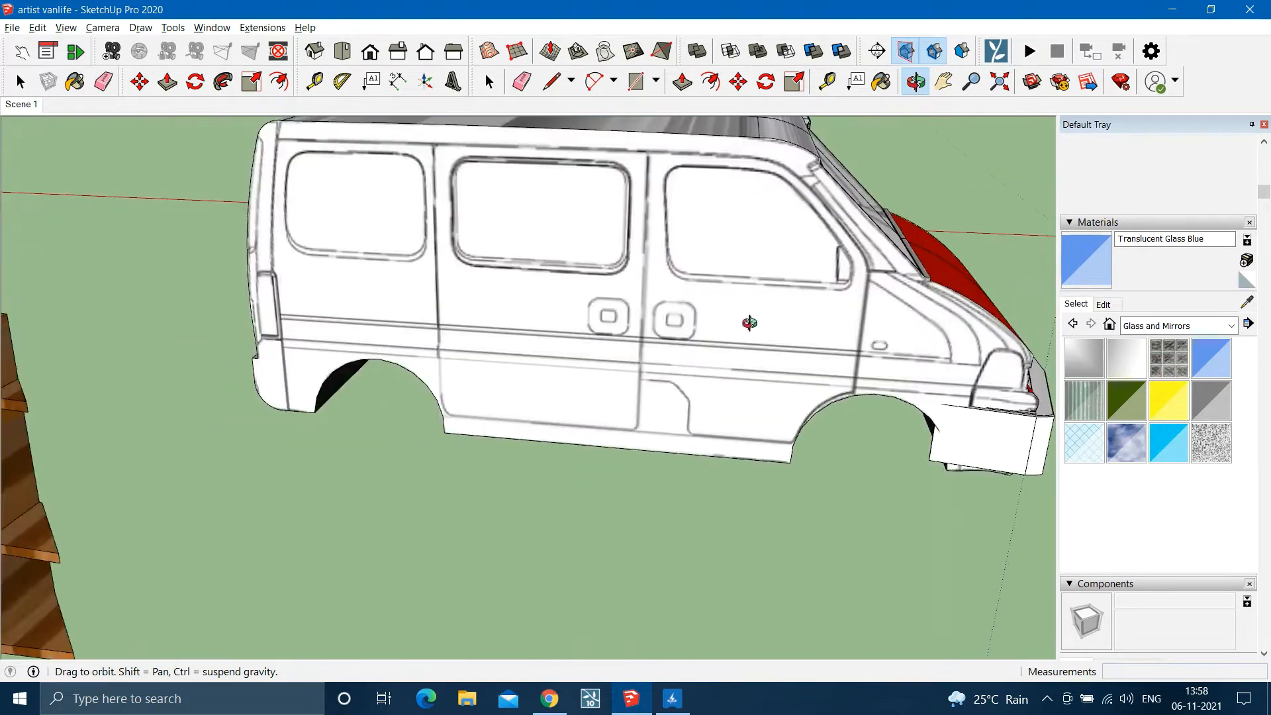
middle_drag(775, 394, 463, 490)
right_click(496, 502)
click(540, 494)
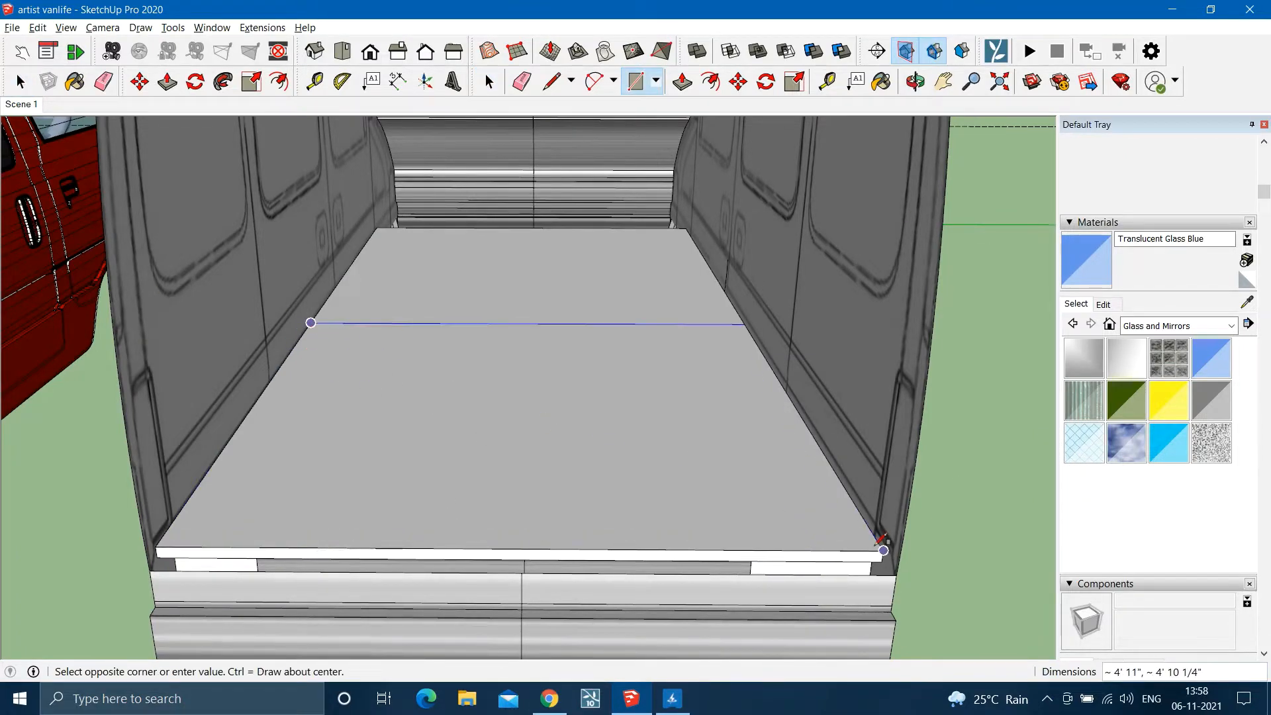
Draw a rectangle about 4' 11" by 4' 10 1/4" on the rear of the board and divide it lengthwise down the middle.
key(space)
drag(518, 386, 550, 407)
key(r)
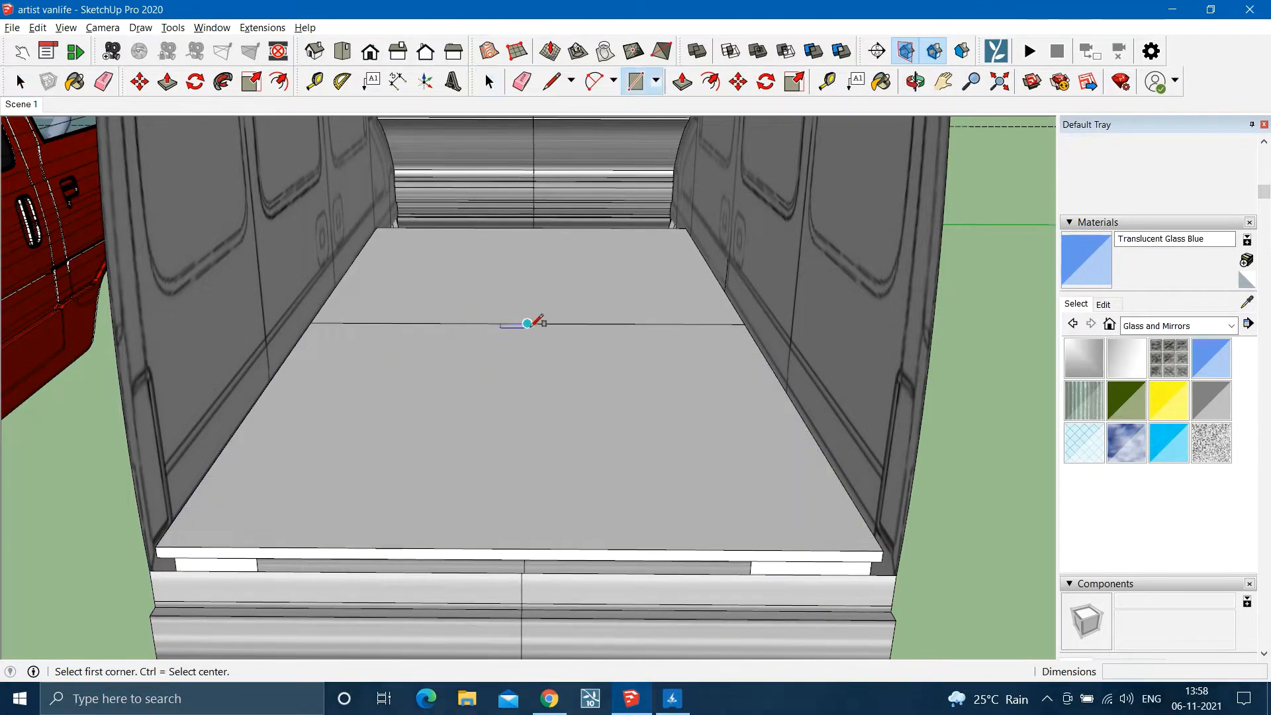
scroll(422, 424, down, 3)
scroll(437, 395, up, 2)
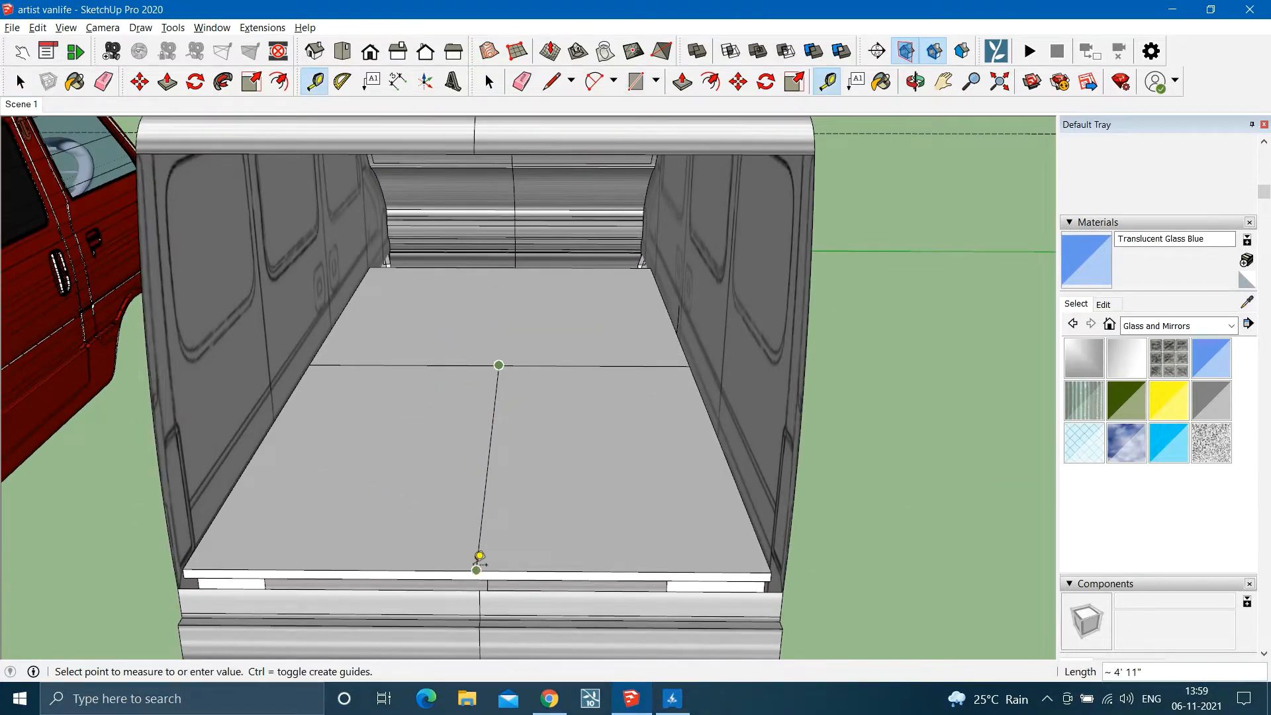
scroll(491, 442, up, 2)
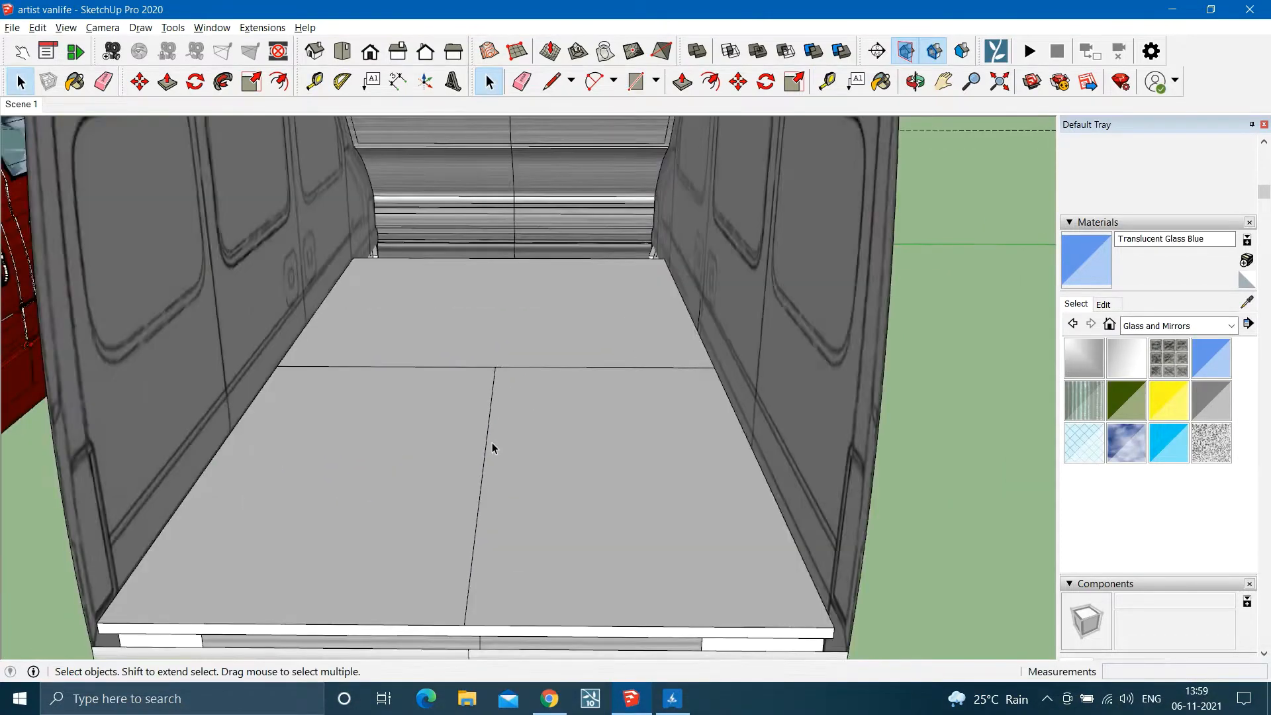
scroll(423, 427, down, 3)
Push/pull both rear halves of the board up to the same height as two side-by-side blocks.
key(p)
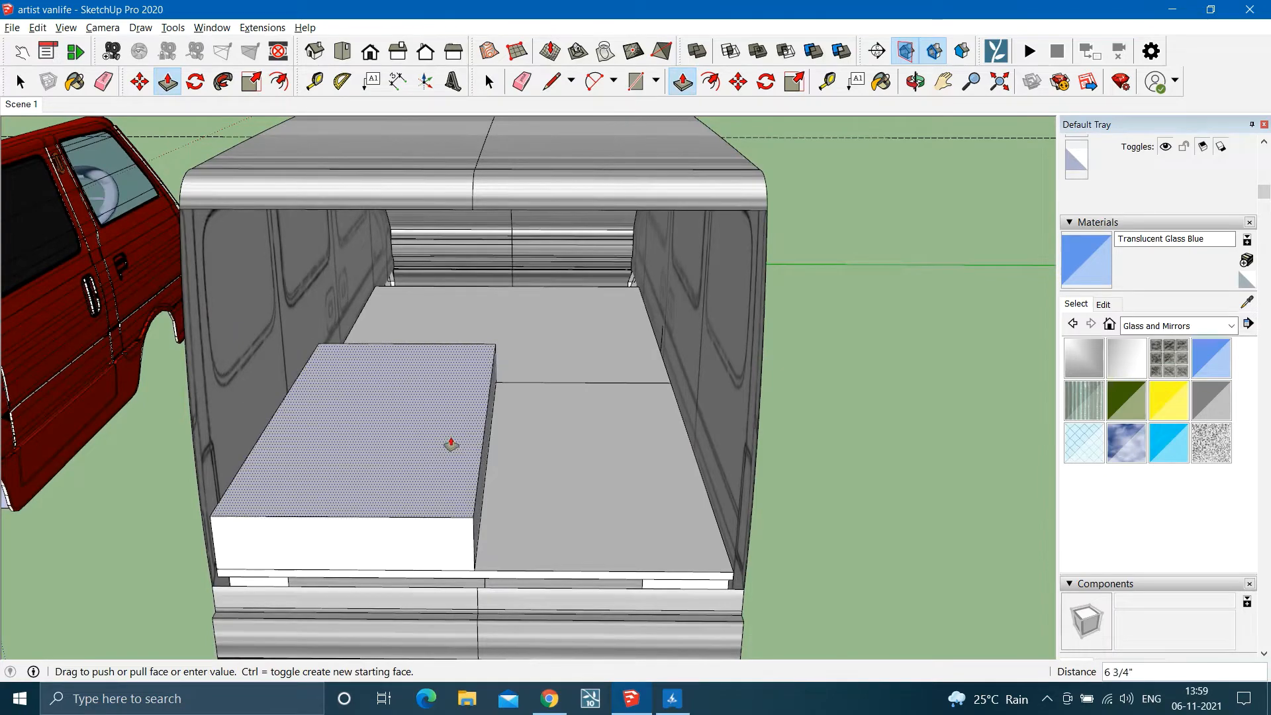
double_click(530, 445)
key(space)
Offset the top faces of both blocks inward to outline a thin rim around each.
scroll(464, 418, up, 2)
key(f)
click(488, 443)
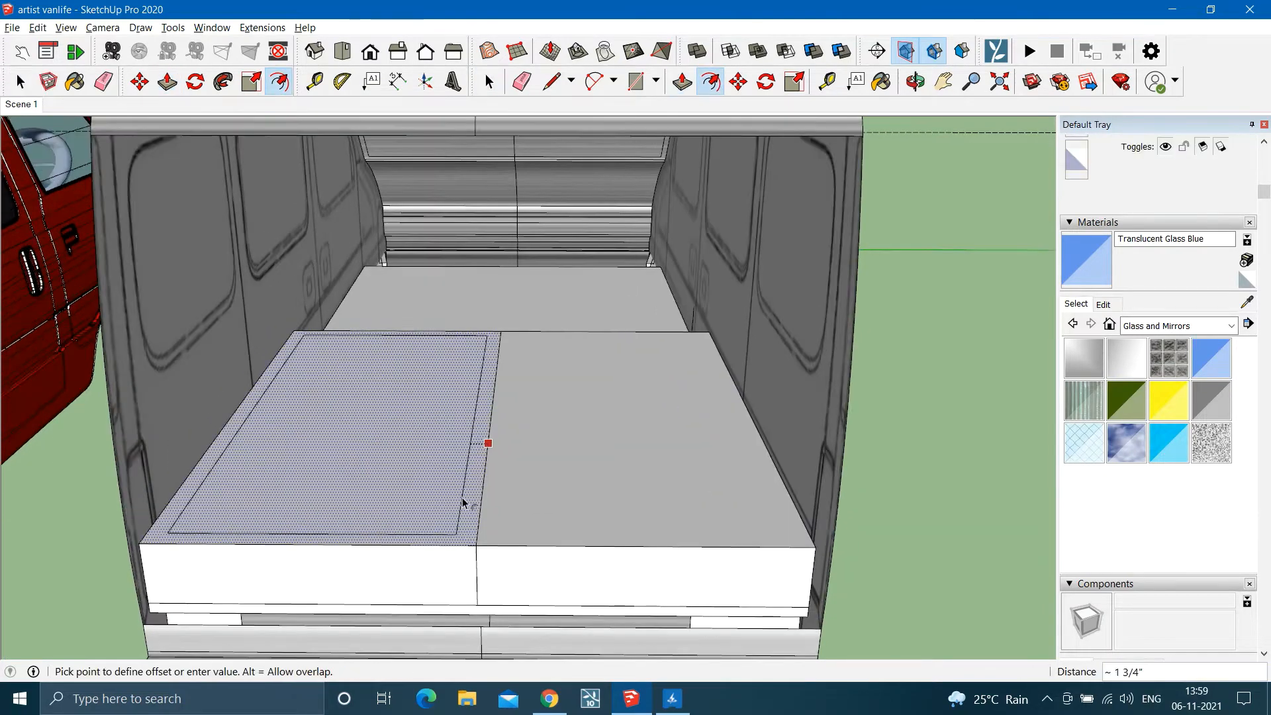
click(469, 508)
scroll(520, 515, up, 2)
Push the inset top faces of both blocks down 5" to hollow them into open storage boxes.
key(p)
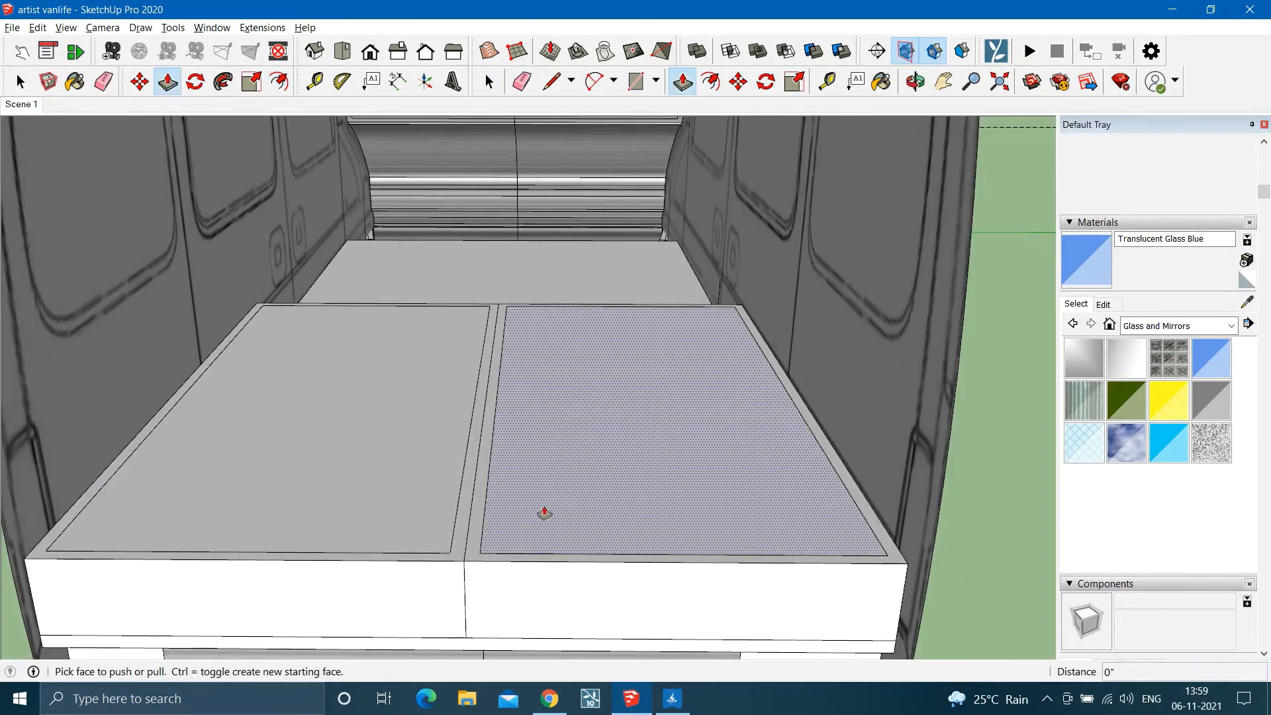
click(545, 515)
text(5)
key(Return)
click(371, 484)
text(5)
key(Return)
key(space)
scroll(461, 431, up, 2)
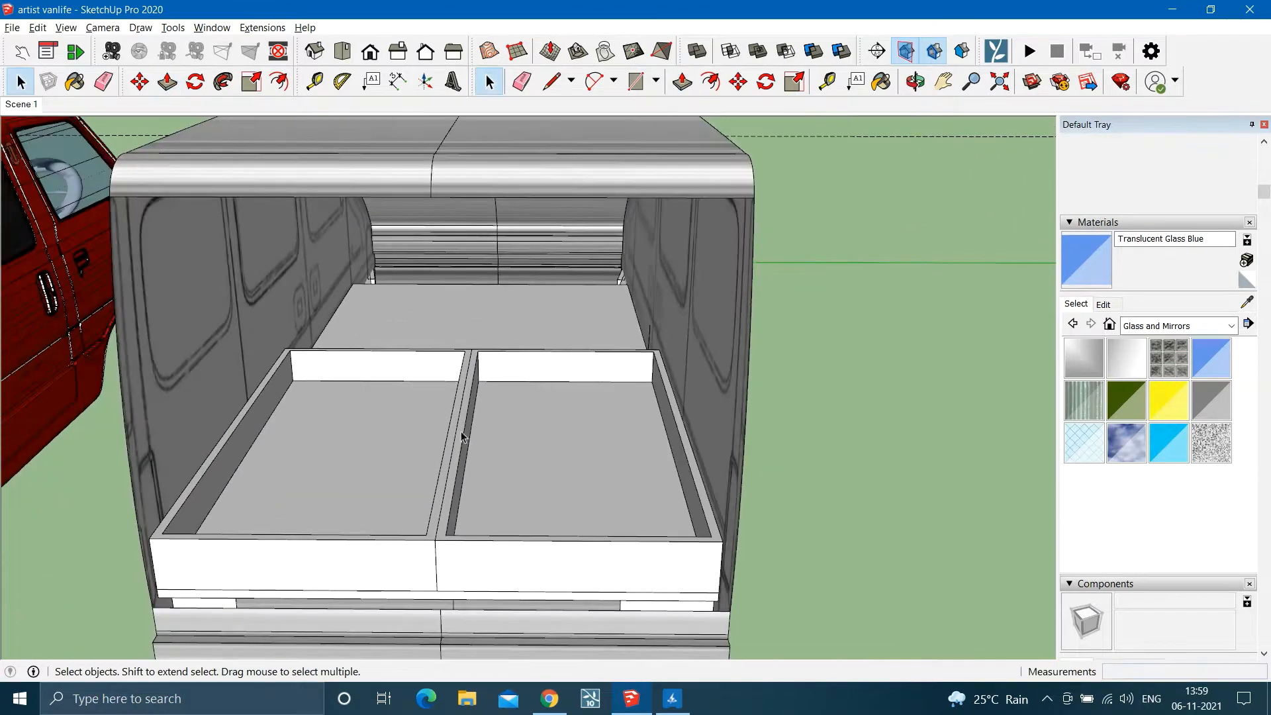
Group the geometry of the two hollow storage boxes at the rear of the platform.
scroll(427, 492, down, 2)
triple_click(424, 533)
right_click(425, 534)
click(483, 446)
scroll(299, 435, up, 3)
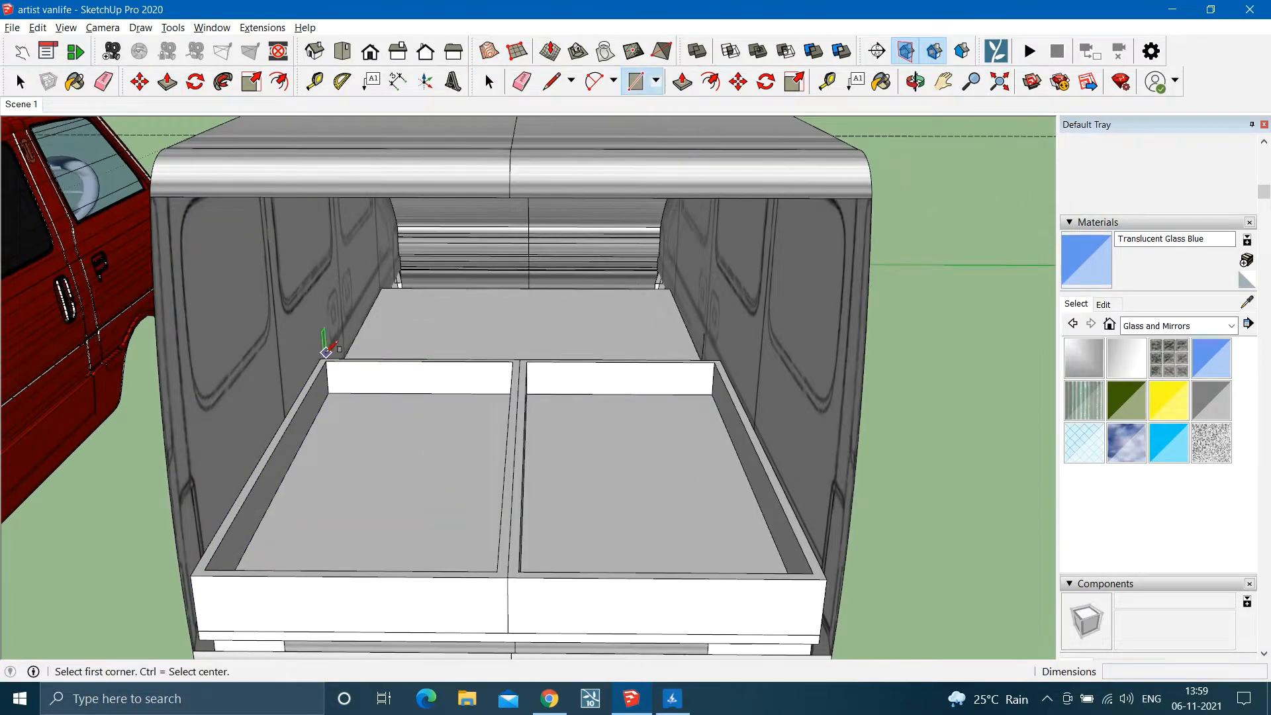
Create a grouped 1/2" thick lid panel covering the outer half of the left storage box.
click(365, 576)
key(space)
key(p)
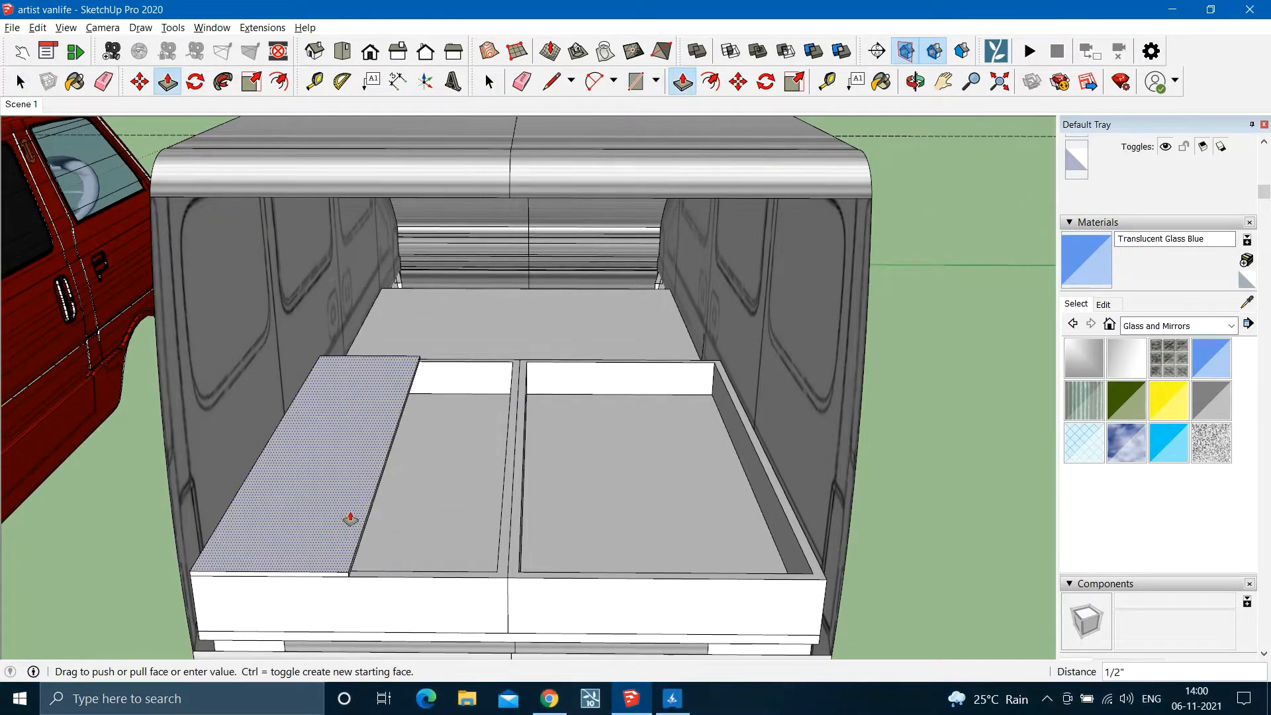
key(space)
right_click(329, 537)
click(378, 442)
Copy the lid panel side by side across both storage boxes to make a row of four lids.
scroll(206, 581, up, 2)
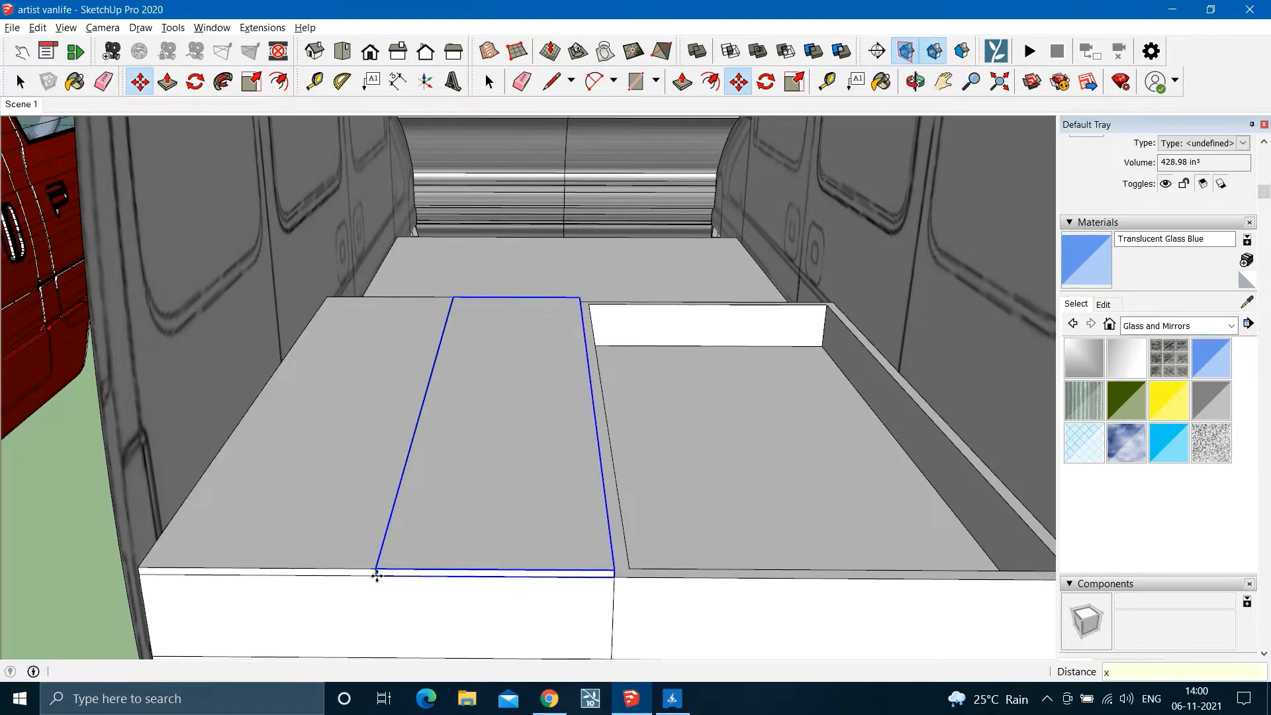
key(space)
scroll(517, 604, down, 5)
scroll(505, 389, up, 3)
scroll(415, 432, down, 4)
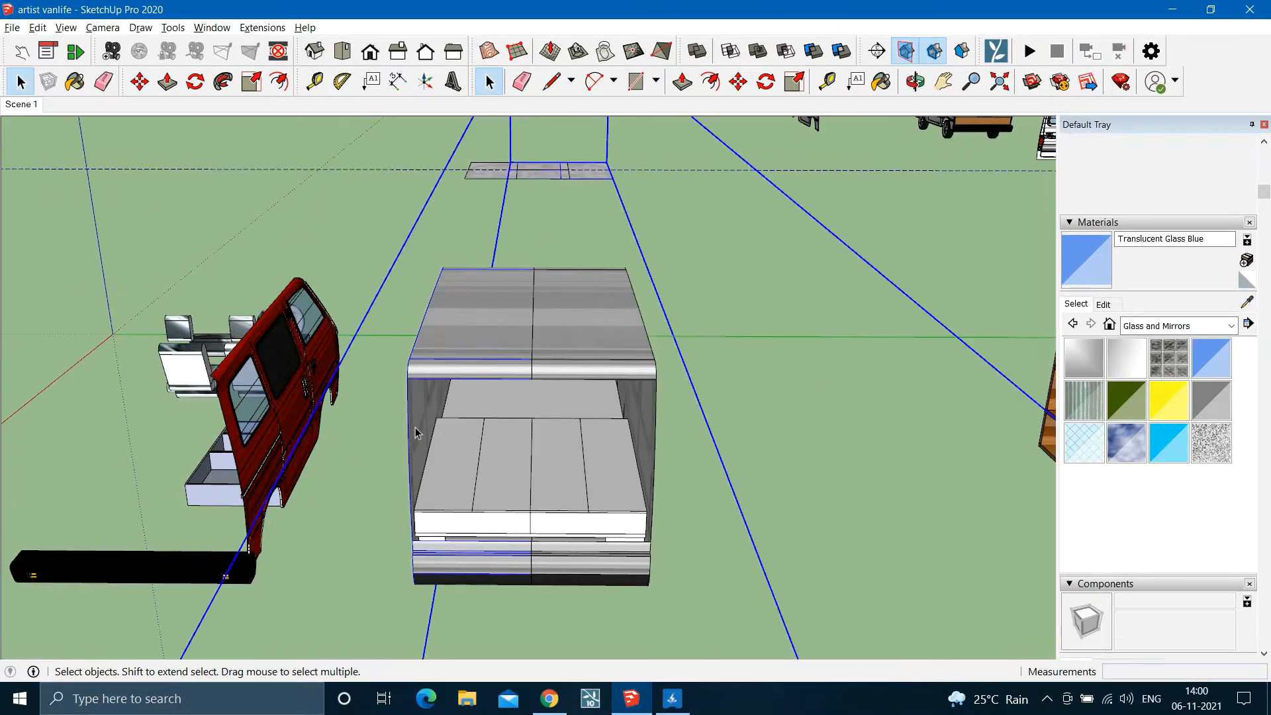
Move the detached red van side with its seats and boxes away from the metal shell.
key(m)
click(415, 432)
key(space)
scroll(716, 523, down, 3)
click(752, 527)
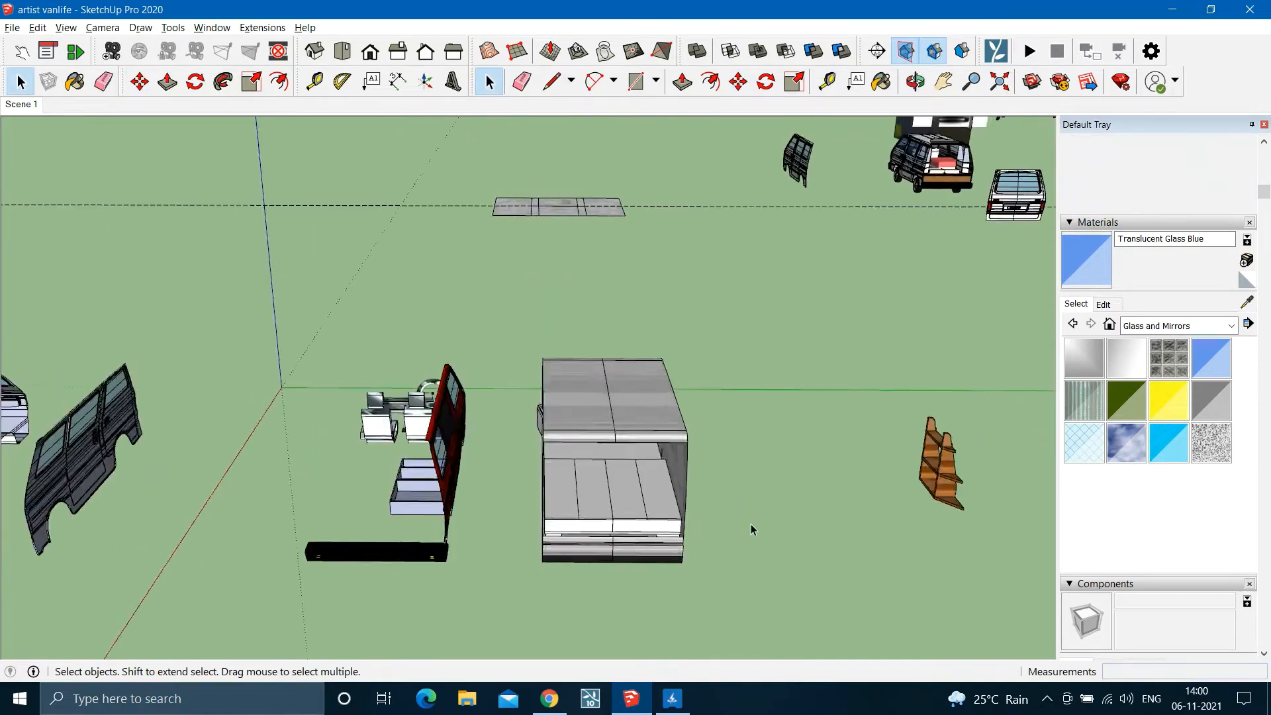
scroll(821, 457, down, 2)
click(570, 429)
scroll(517, 434, down, 4)
key(m)
click(501, 426)
key(Return)
key(space)
scroll(606, 431, up, 6)
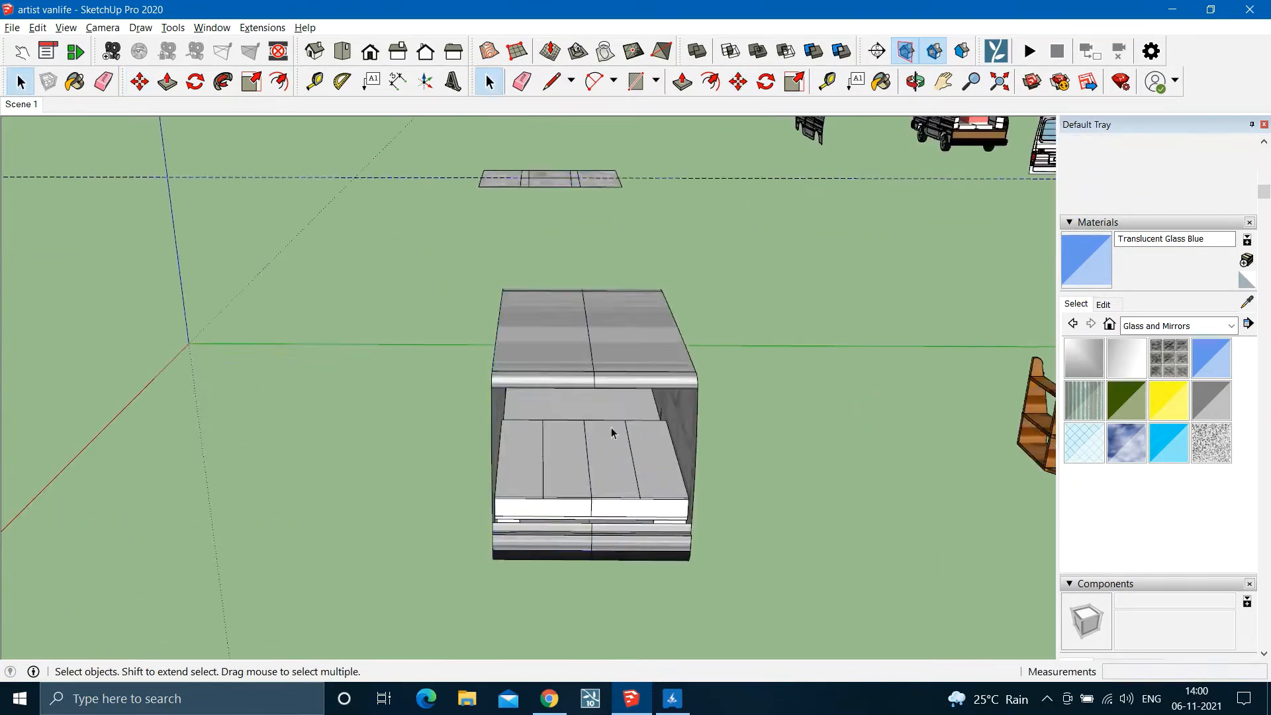
Move the left half of the metal van shell 10' aside to expose the interior.
click(544, 362)
key(m)
click(541, 362)
text(10')
key(Return)
key(space)
Draw a rectangle across the floor board in front of the storage boxes and split it into near and far halves.
scroll(534, 435, up, 4)
middle_drag(534, 434, 696, 486)
scroll(433, 447, up, 3)
middle_drag(434, 447, 455, 427)
key(r)
click(455, 427)
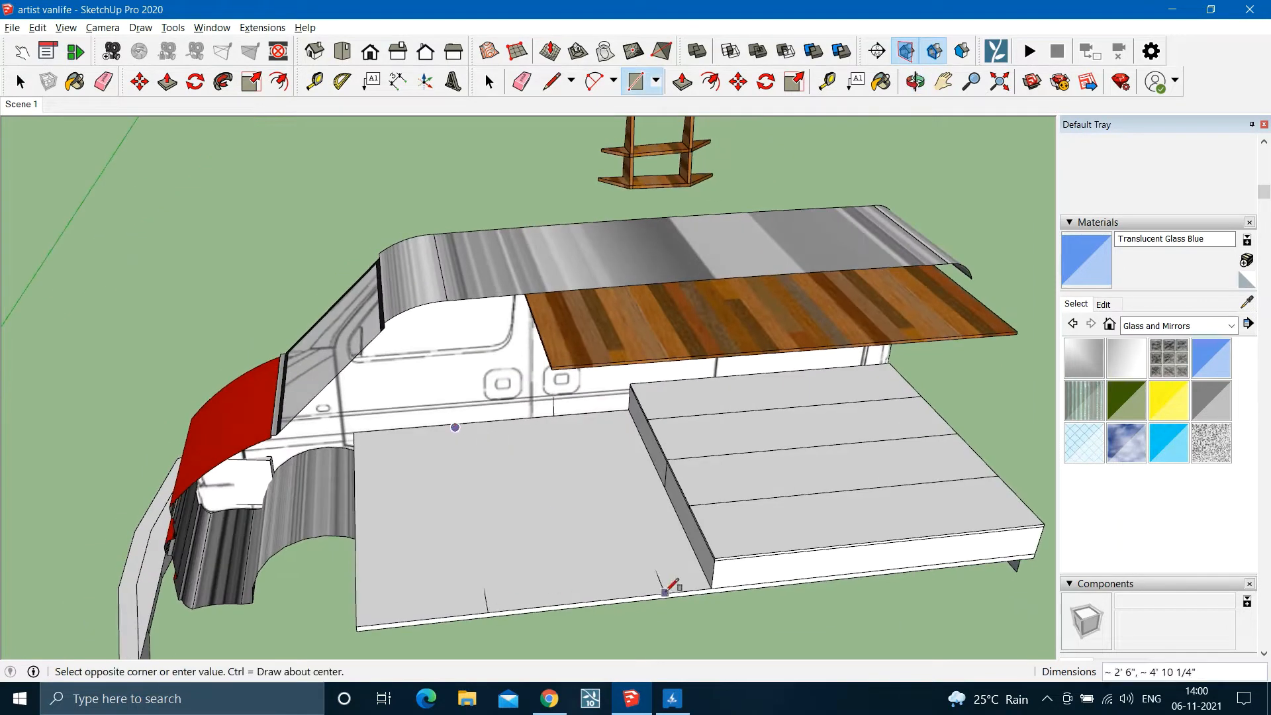
click(488, 609)
key(space)
scroll(569, 558, up, 2)
click(697, 465)
Push/pull the far half of the floor rectangle up level with the top of the bed platform.
scroll(653, 575, down, 3)
scroll(629, 517, up, 3)
key(p)
click(585, 466)
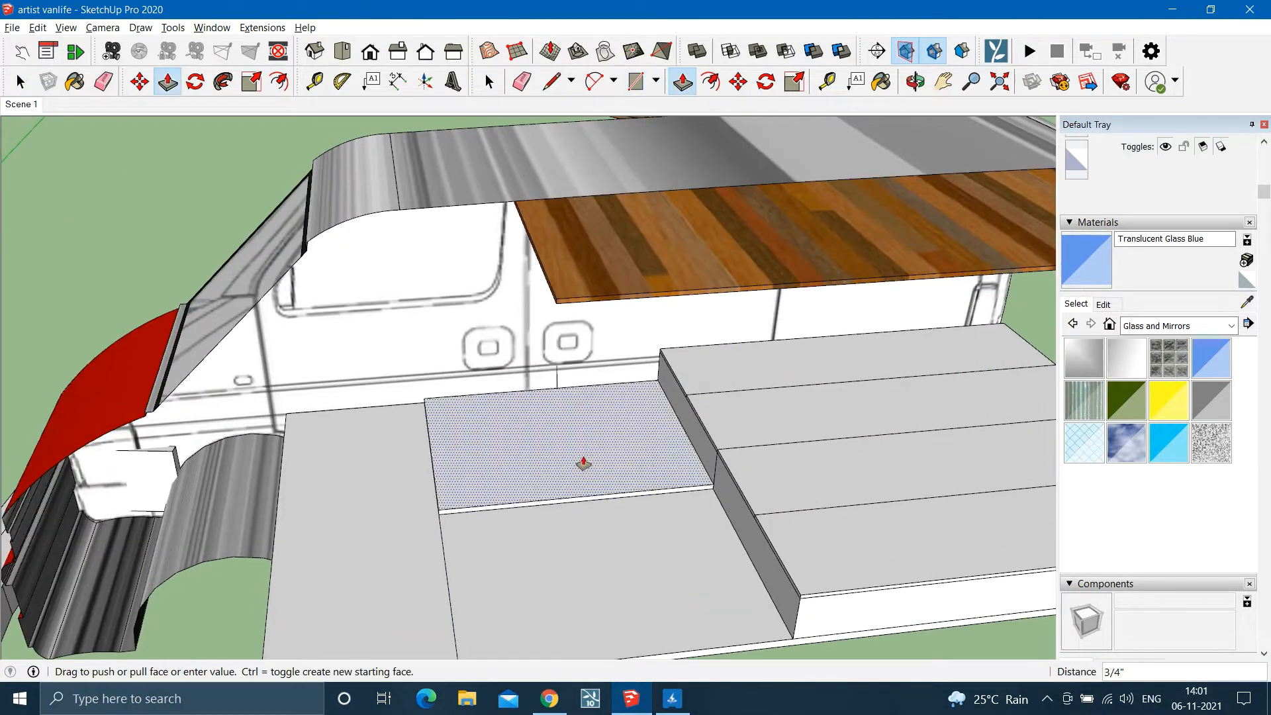
click(723, 431)
Offset the new block's top face inward by 1".
scroll(610, 405, up, 4)
key(f)
key(ctrl+z)
key(ctrl+z)
click(676, 489)
text(1)
key(Return)
key(space)
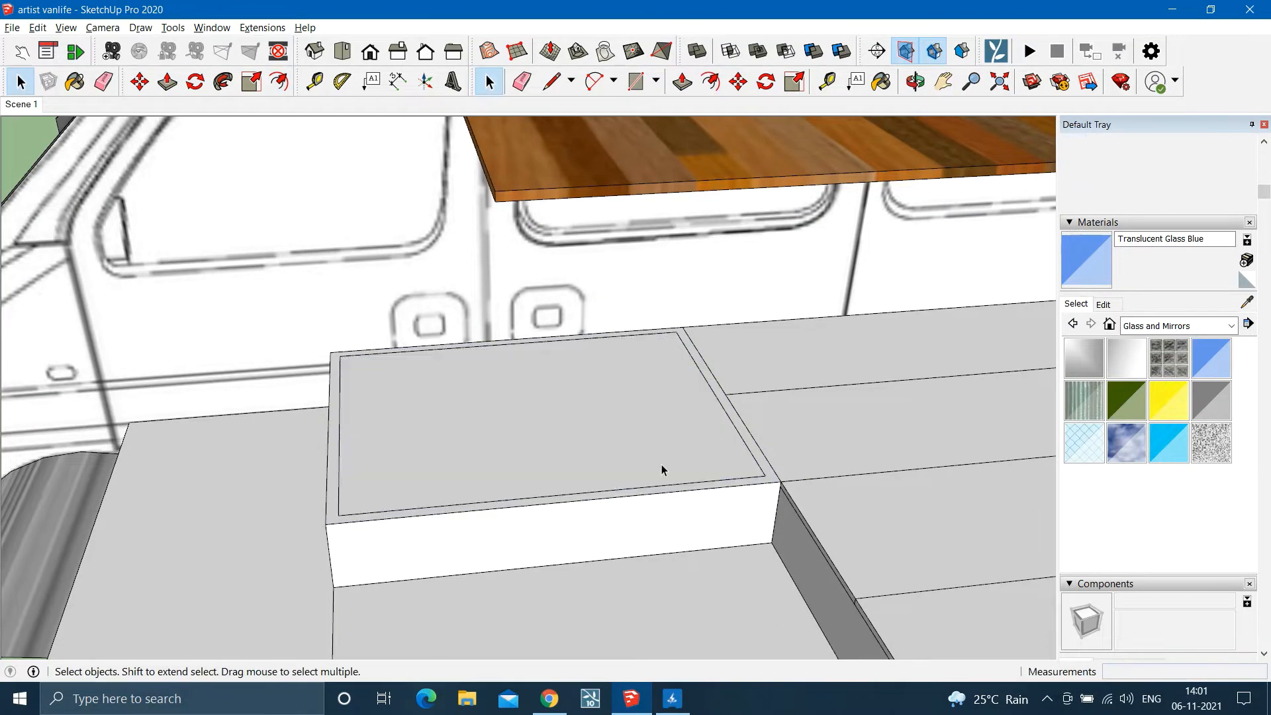
Push the inset top face of the block down 5" to hollow it.
key(p)
click(661, 467)
text(5)
key(Return)
Draw a lid rectangle about 2' 5" by 1' 6 3/4" over half of the hollowed block.
key(r)
scroll(385, 361, up, 1)
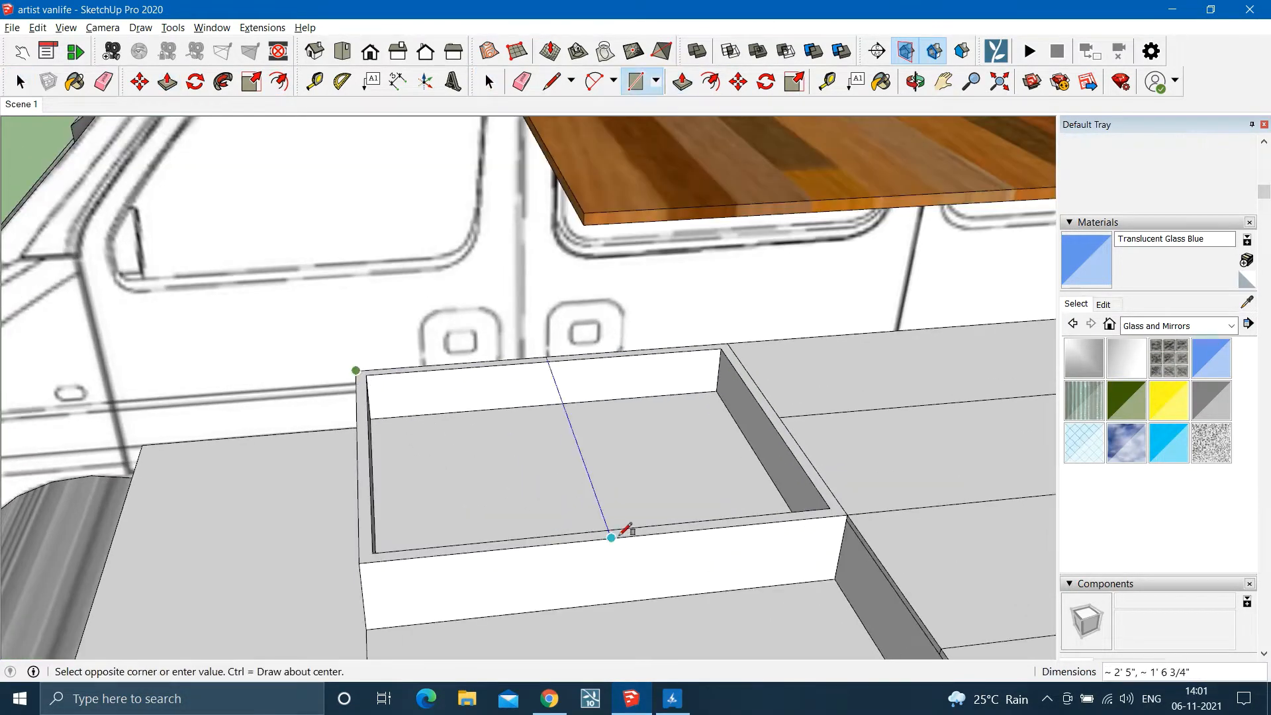
click(617, 537)
key(space)
scroll(565, 509, up, 2)
Push/pull the lid faces on top of the block up 1/2".
key(p)
click(564, 507)
click(561, 497)
click(657, 505)
click(587, 500)
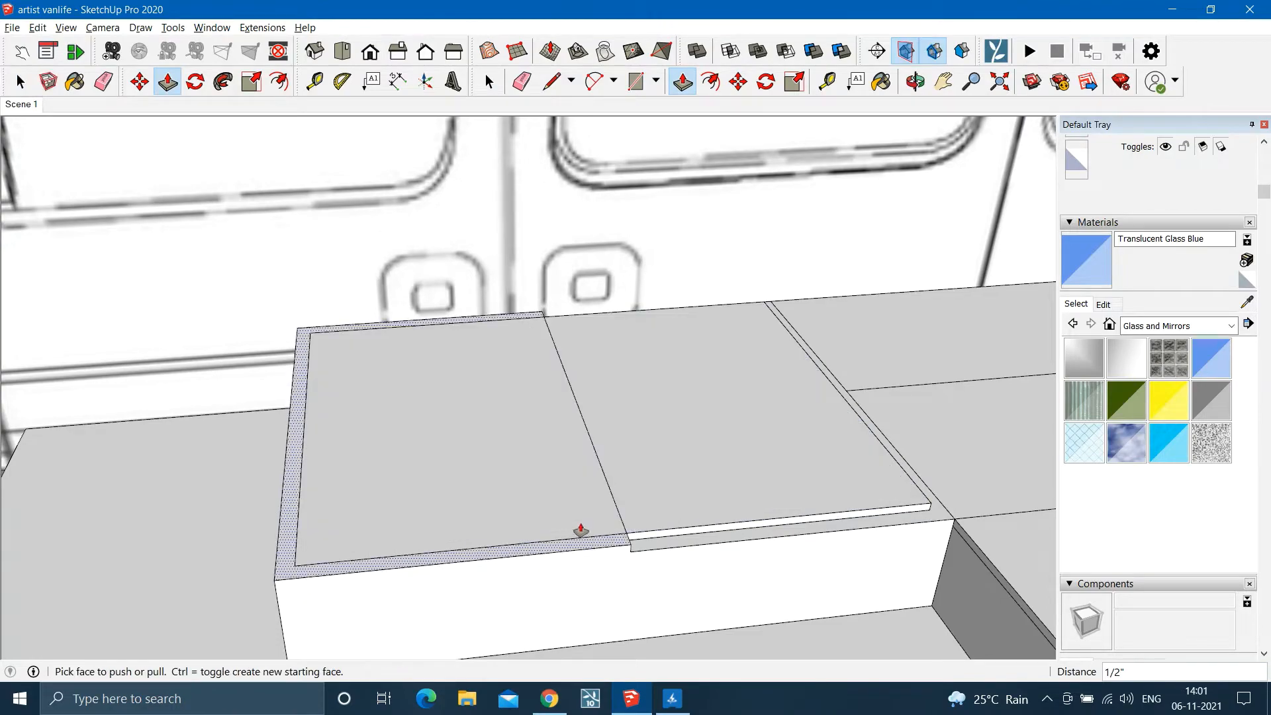
double_click(604, 551)
Extend the lid's side faces outward to the block's outer edges, including 1" on the side facing the bed platform.
middle_drag(450, 563, 653, 610)
scroll(143, 424, up, 3)
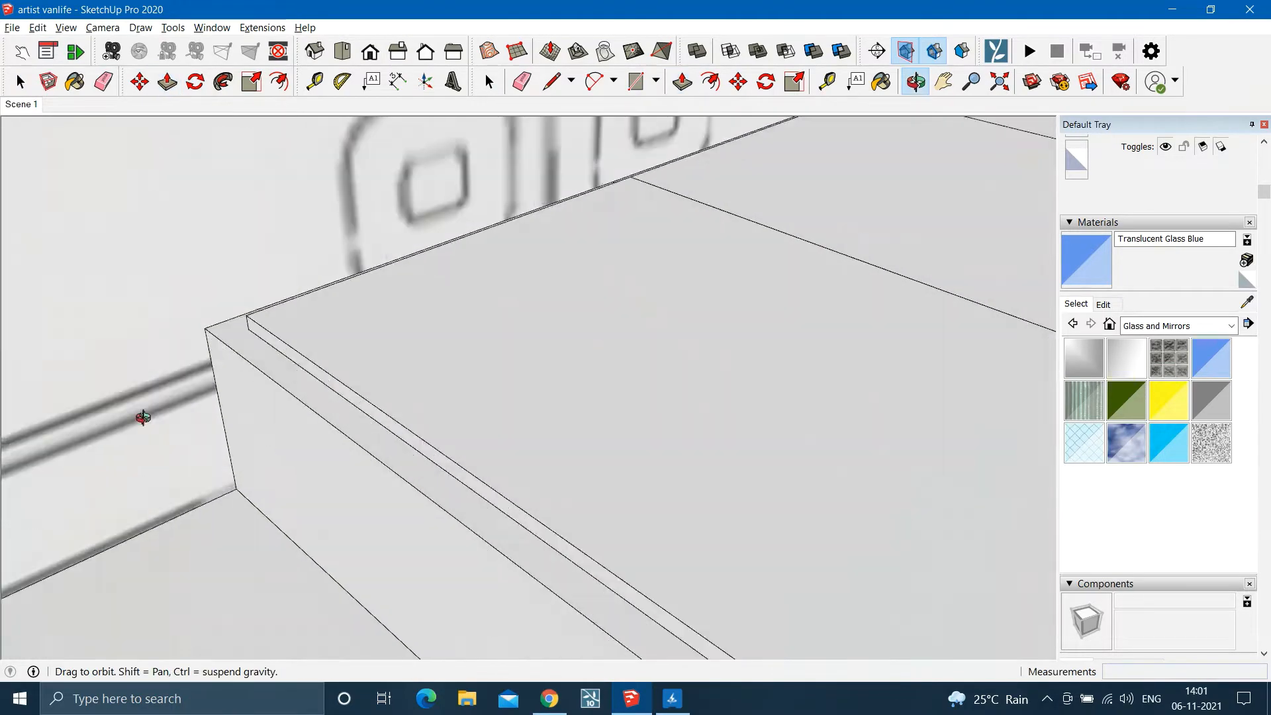
middle_drag(142, 417, 395, 515)
double_click(392, 490)
scroll(331, 485, down, 2)
middle_drag(610, 496, 395, 565)
scroll(549, 548, up, 3)
scroll(384, 563, up, 1)
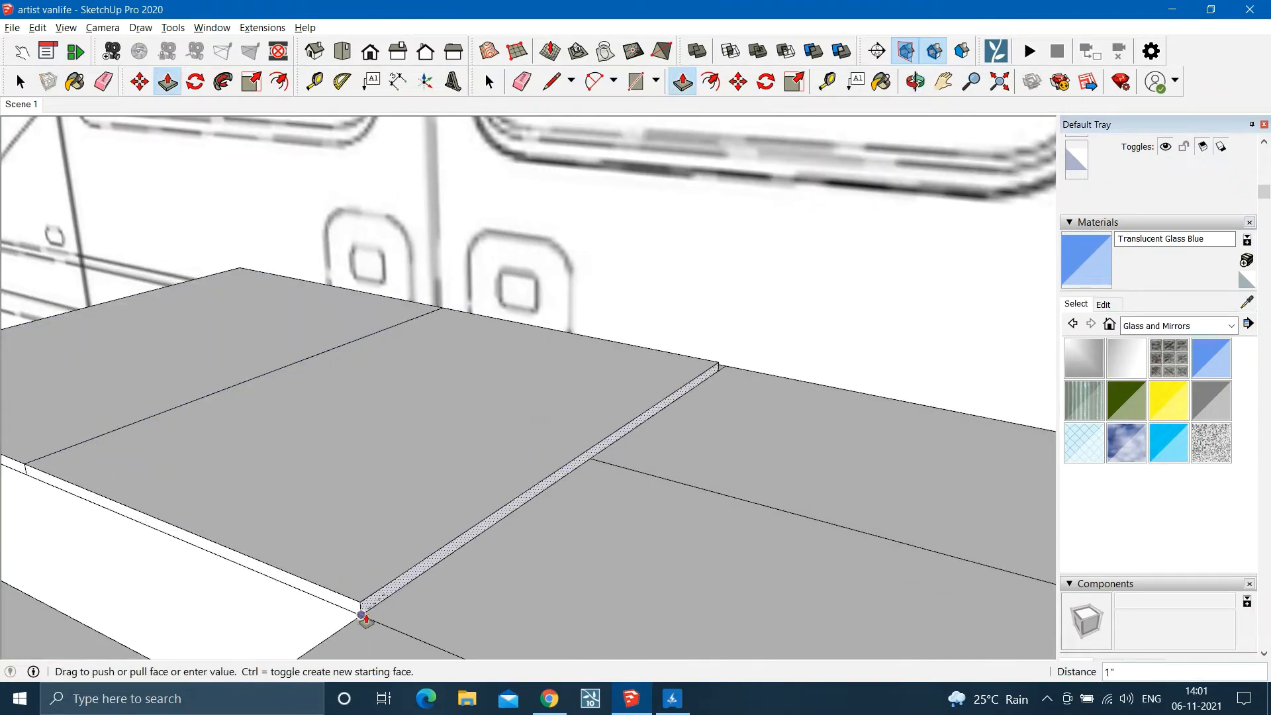
click(361, 616)
Undo the lid extrusions and the hollowing of the block.
scroll(653, 398, up, 3)
middle_drag(653, 397, 357, 265)
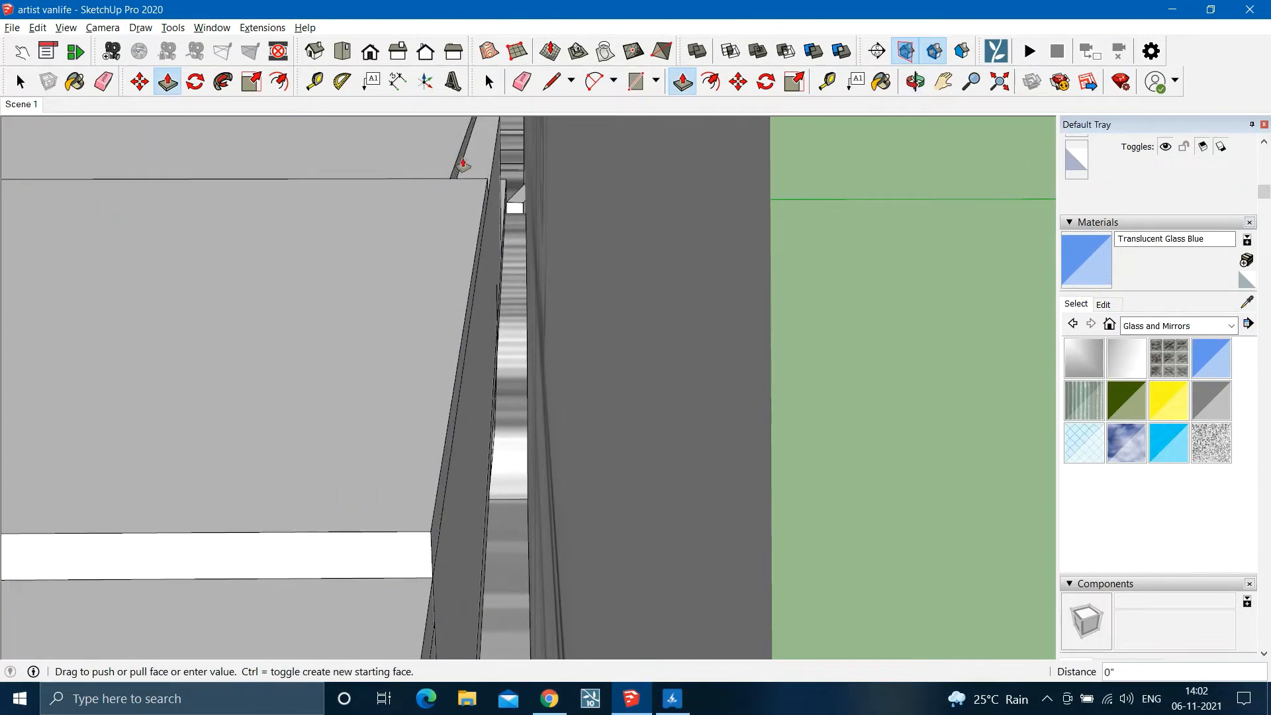
key(space)
triple_click(427, 290)
click(579, 430)
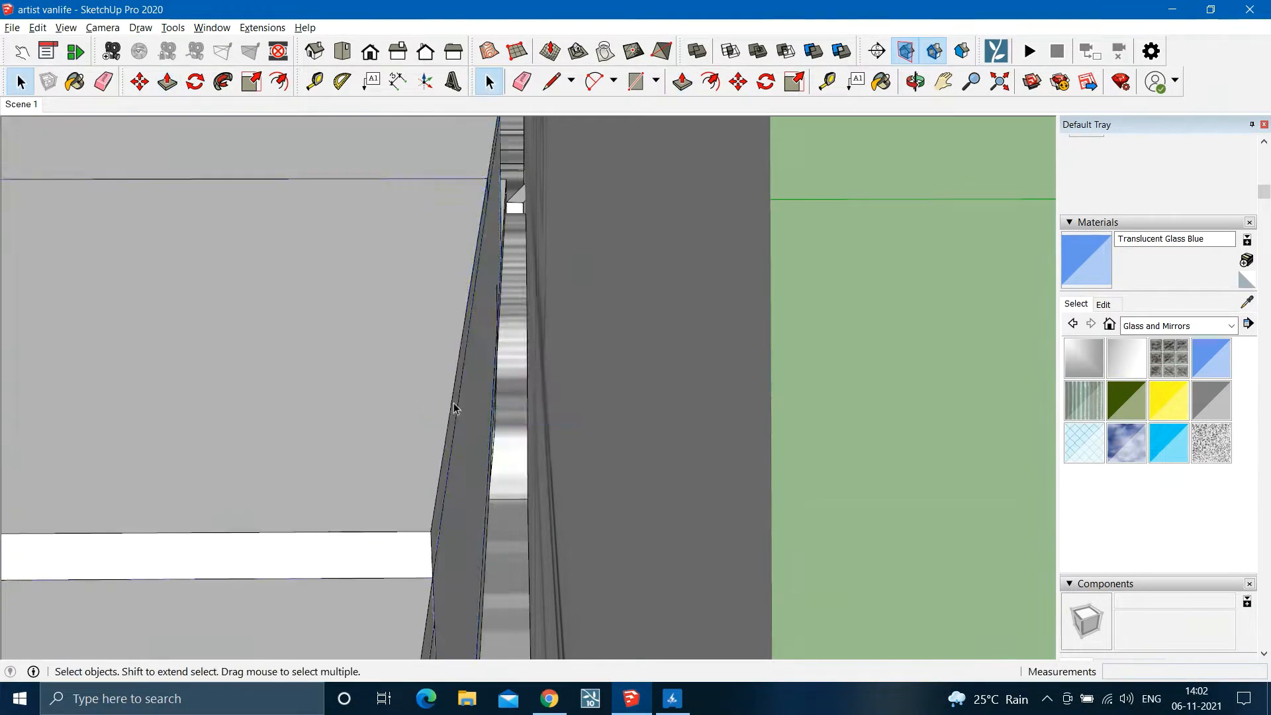
middle_drag(455, 406, 711, 436)
scroll(587, 429, down, 5)
scroll(424, 377, up, 4)
key(ctrl+z)
key(ctrl+z)
key(ctrl+z)
key(ctrl+z)
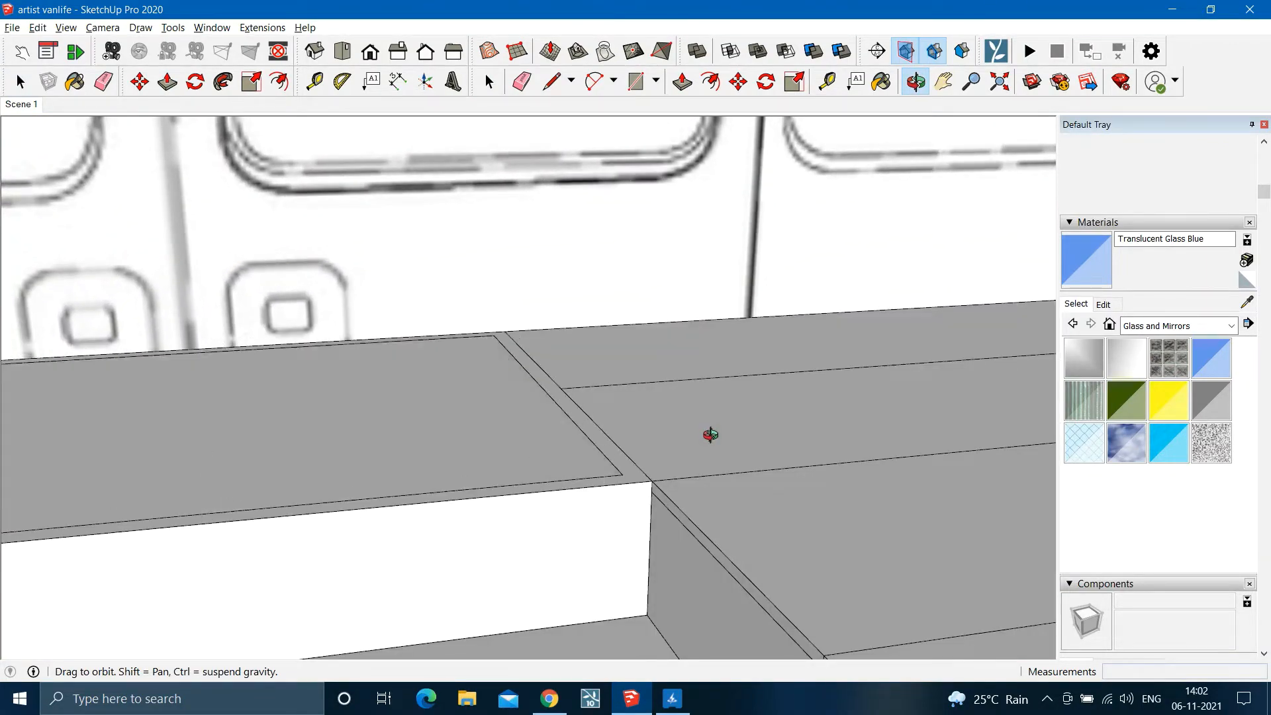
Push/pull the block's top down to the rim height of the rear boxes, beneath their lids.
key(p)
click(612, 594)
click(651, 493)
scroll(711, 587, down, 3)
scroll(711, 587, down, 2)
scroll(460, 478, up, 2)
Offset the block's top face inward and push the inner face down to form an open storage box.
key(f)
click(461, 478)
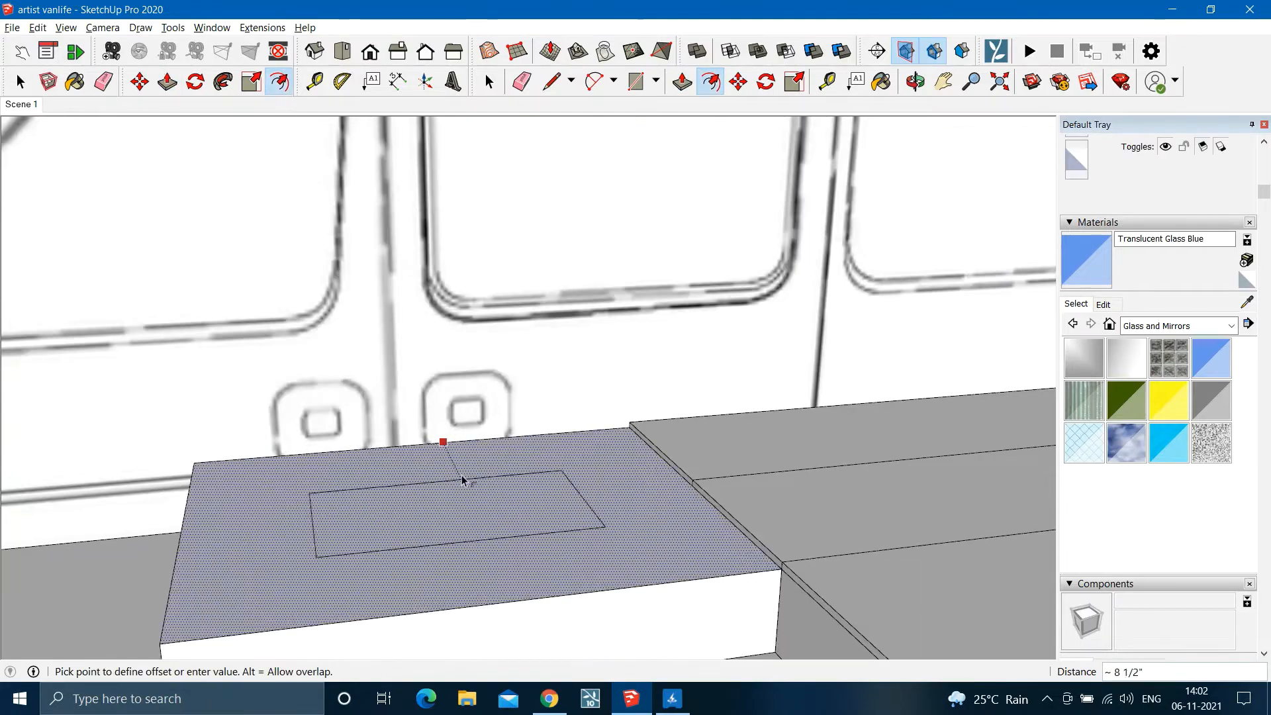
key(Return)
scroll(616, 500, up, 2)
key(p)
click(616, 505)
click(620, 578)
scroll(621, 583, down, 3)
key(r)
click(216, 484)
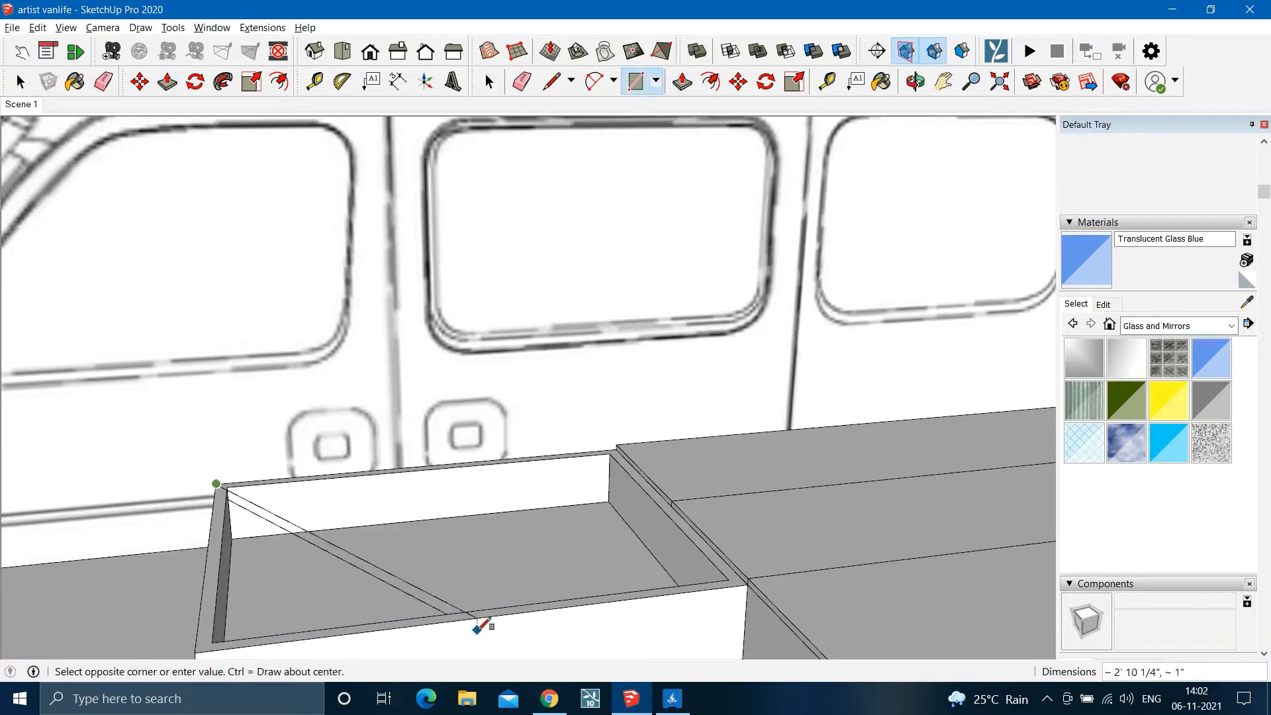
key(p)
scroll(422, 608, down, 3)
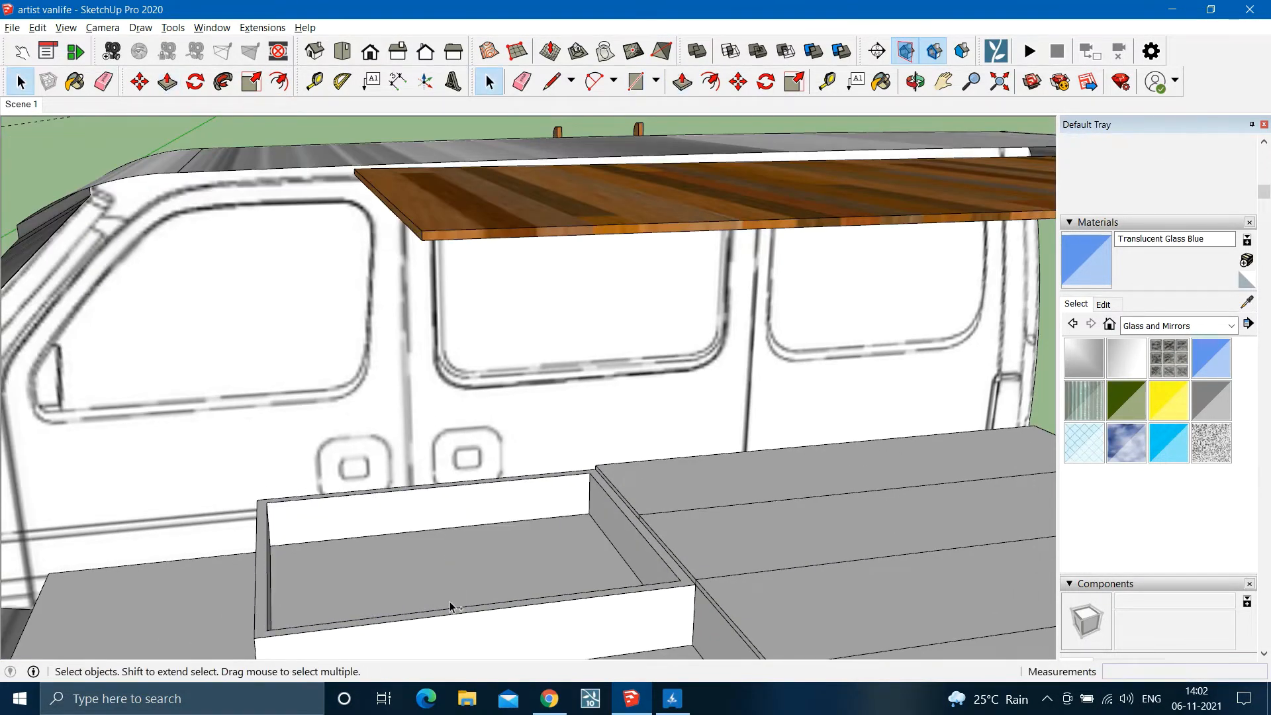
Group the geometry of the open storage box in front of the bed platform.
triple_click(486, 615)
right_click(487, 615)
click(555, 526)
Create a grouped lid panel covering the front half of the open storage box.
key(r)
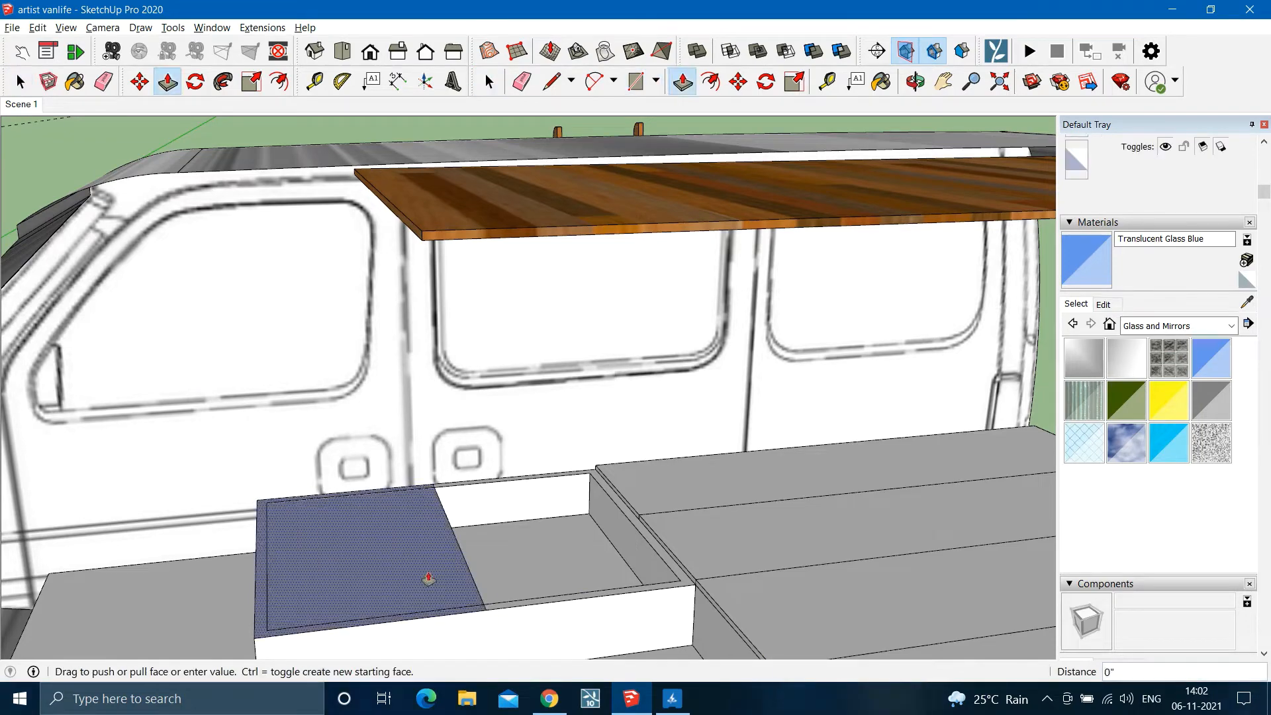
scroll(439, 582, down, 1)
key(space)
triple_click(418, 574)
right_click(417, 575)
click(477, 486)
Copy the lid panel about 1' 6 3/4" toward the bed platform to cover the rear half of the box.
key(m)
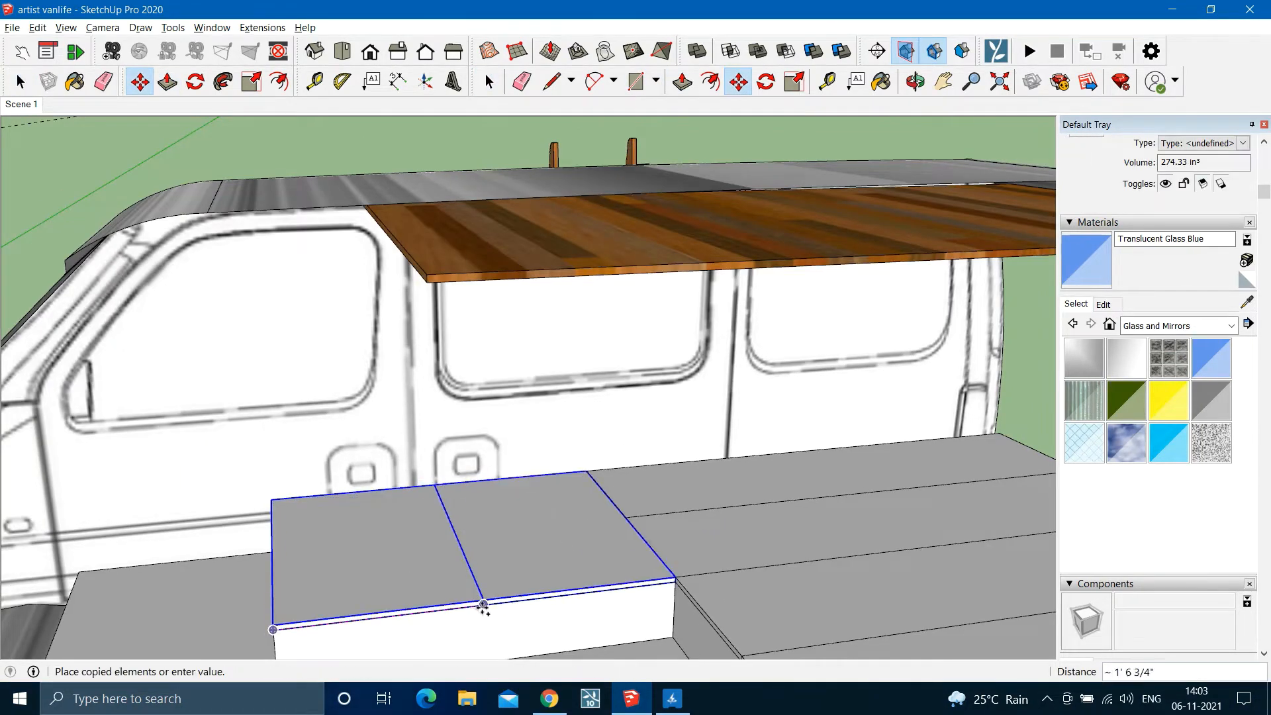
click(484, 606)
key(space)
scroll(484, 569, down, 5)
middle_drag(534, 511, 471, 554)
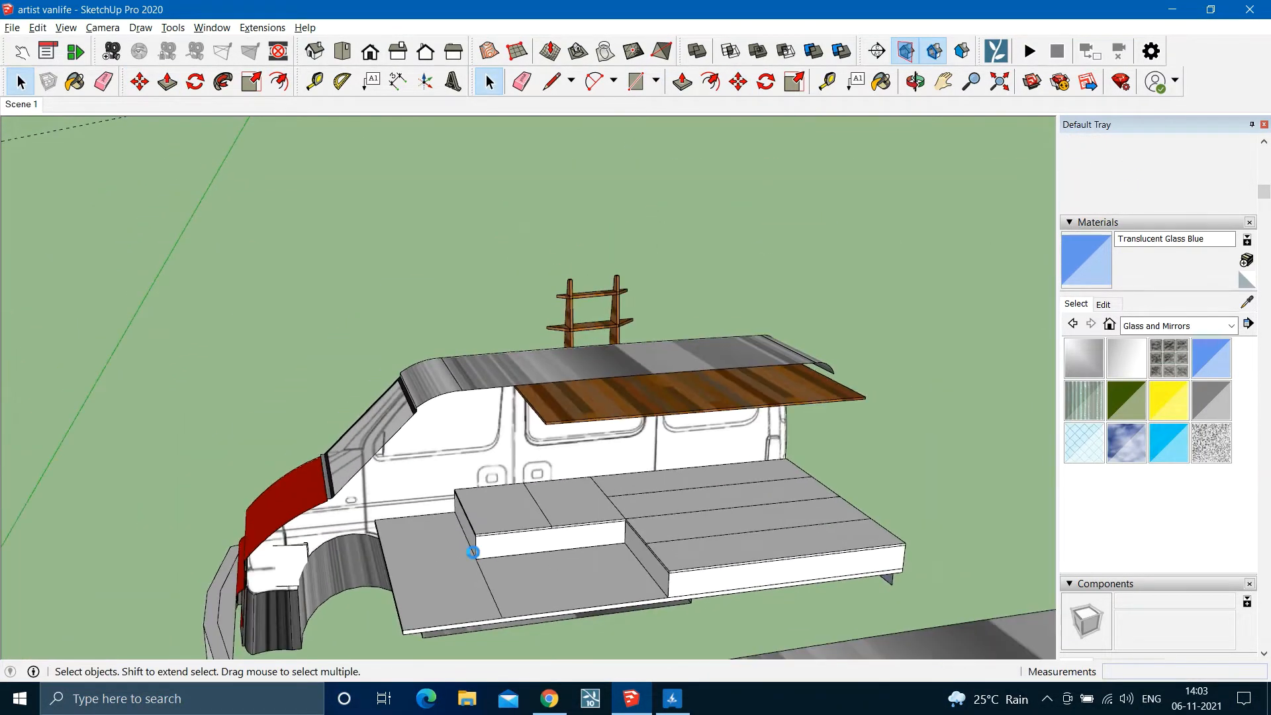
Draw a rectangle at lid height bridging the open floor gap beside the covered box and the bed platform.
scroll(516, 560, up, 3)
scroll(522, 570, down, 1)
scroll(485, 535, up, 1)
scroll(466, 556, up, 2)
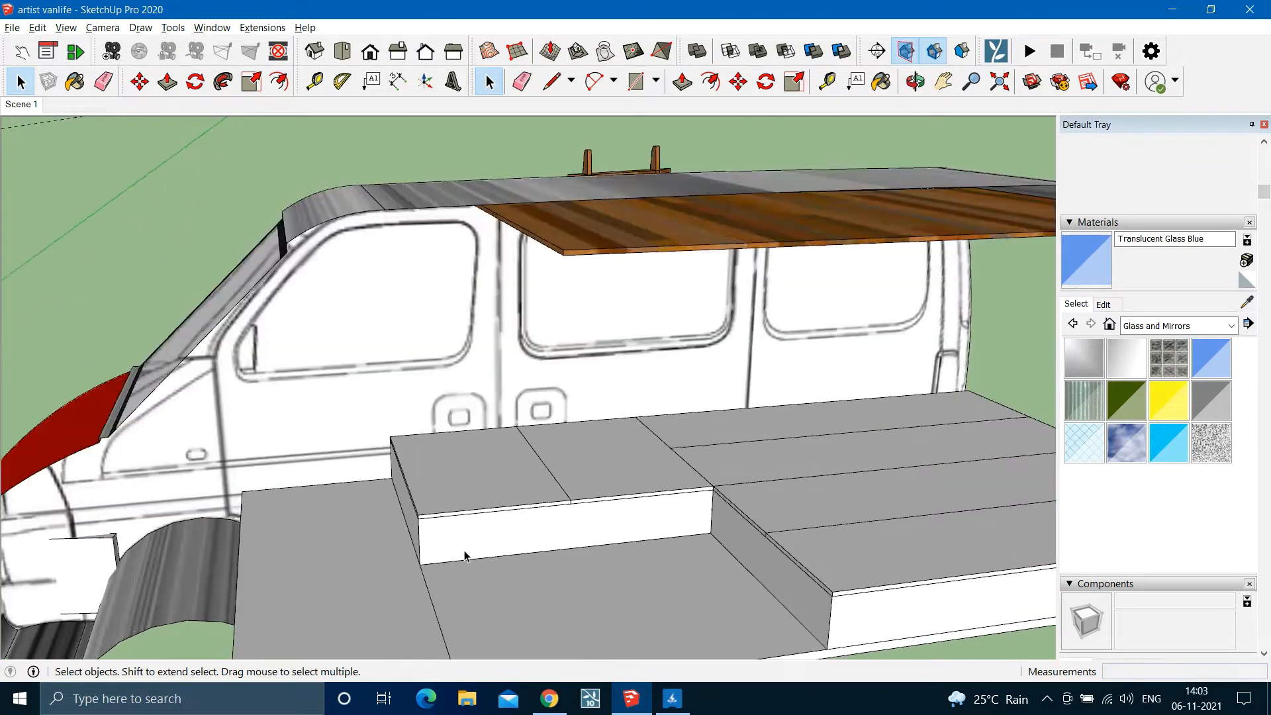
scroll(465, 555, up, 2)
key(r)
click(405, 506)
scroll(513, 556, down, 2)
click(850, 587)
scroll(706, 578, up, 1)
Push/pull the bridging rectangle to 1/2" thick and group it as a separate panel.
key(p)
double_click(645, 575)
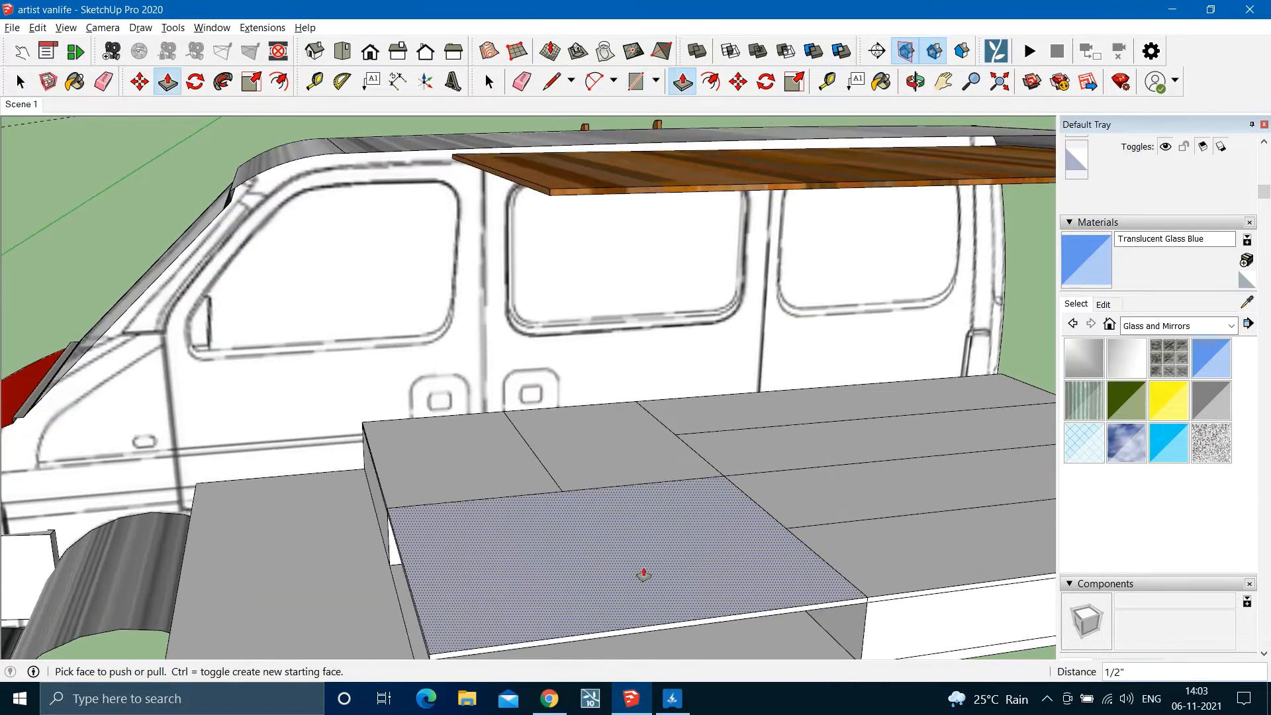
key(space)
scroll(576, 591, down, 3)
scroll(576, 590, up, 3)
triple_click(604, 578)
right_click(604, 578)
click(657, 486)
scroll(578, 597, down, 5)
middle_drag(579, 598, 512, 406)
scroll(721, 516, up, 3)
scroll(574, 380, down, 2)
double_click(565, 448)
triple_click(530, 453)
middle_drag(528, 453, 505, 433)
scroll(519, 454, up, 2)
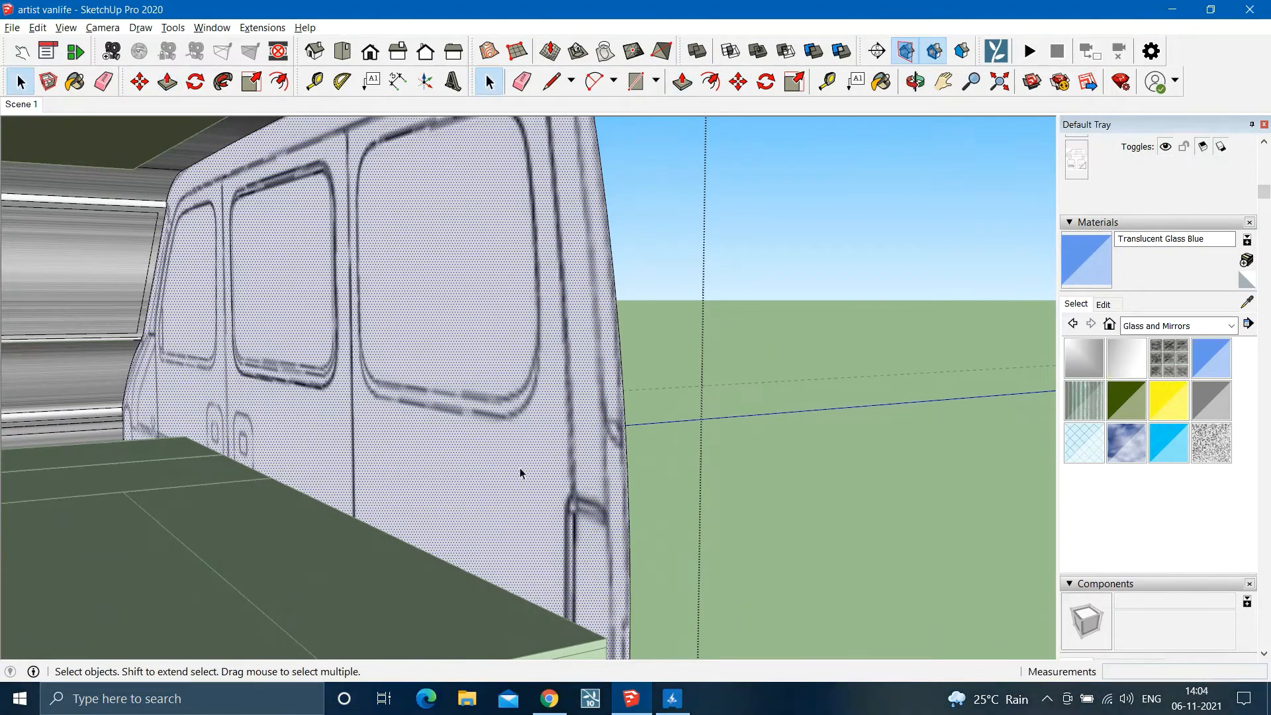
key(p)
click(520, 469)
middle_drag(475, 477, 444, 549)
key(space)
click(440, 558)
click(439, 558)
scroll(475, 417, up, 3)
scroll(490, 464, down, 2)
double_click(496, 473)
click(504, 474)
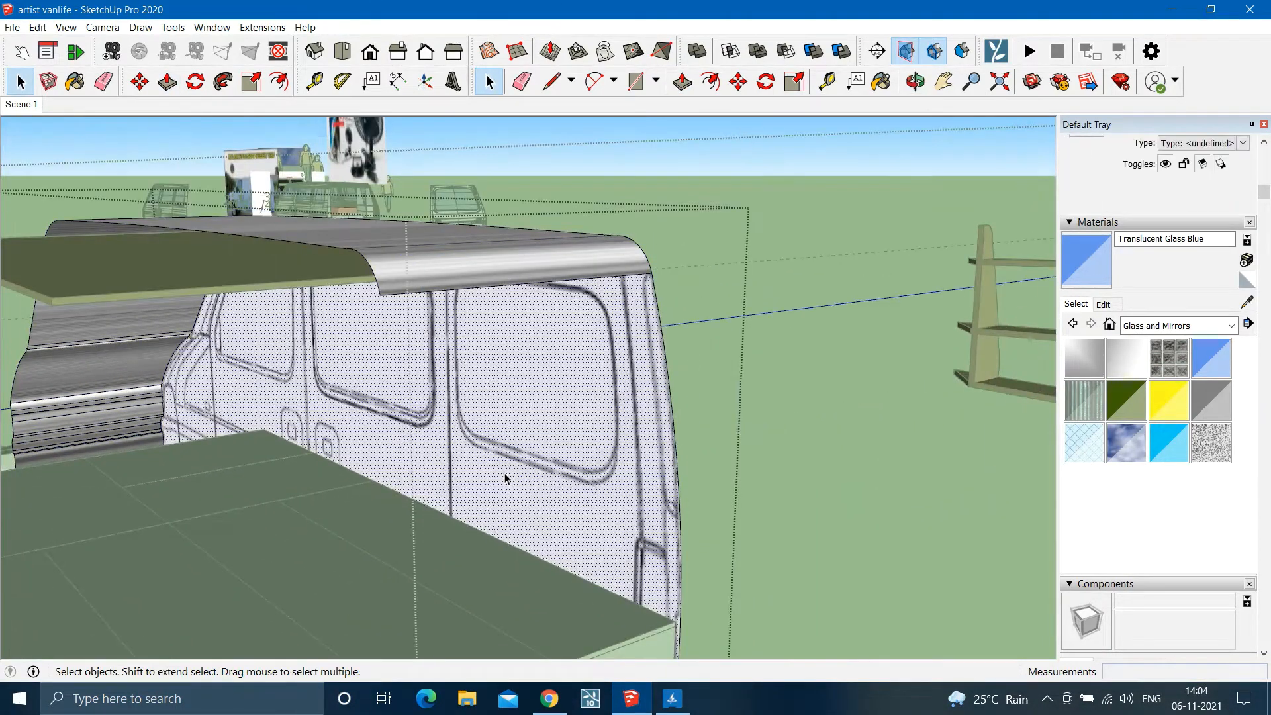
middle_drag(504, 478, 606, 434)
click(612, 432)
middle_drag(523, 445, 678, 474)
key(space)
click(470, 464)
scroll(491, 481, up, 6)
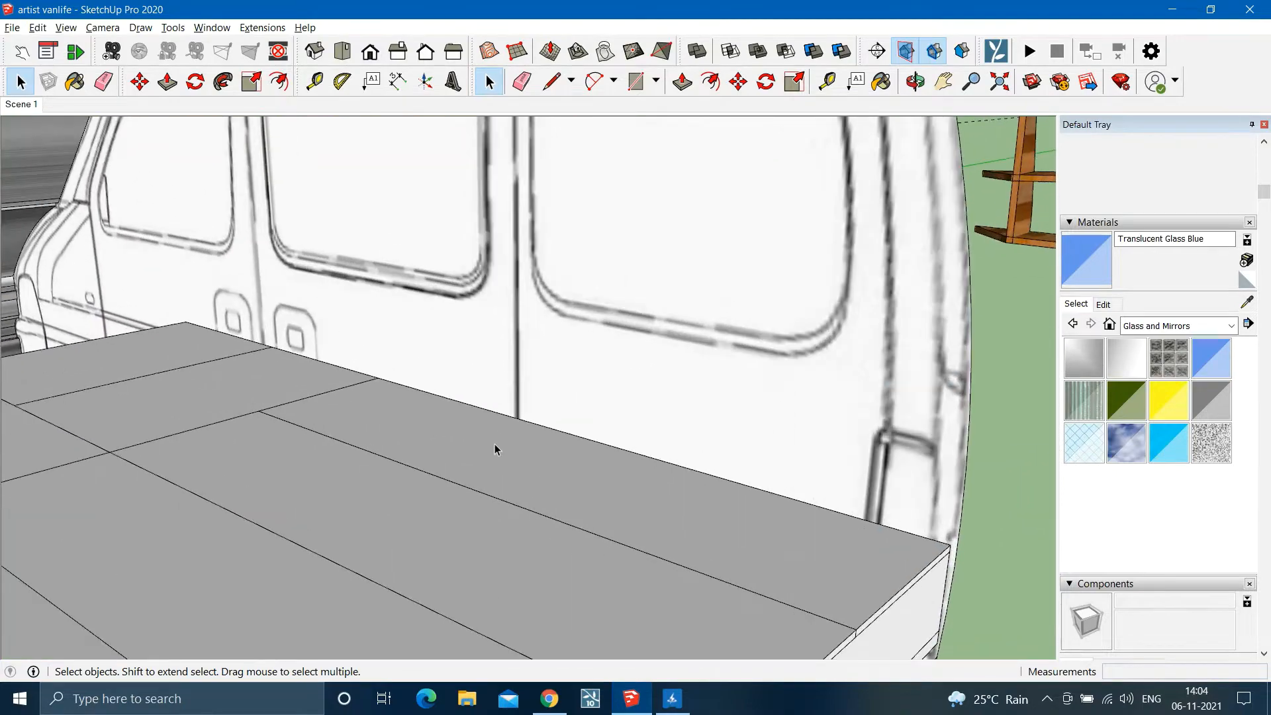
Draw a rectangle about 3' 3 1/4" by 7 1/4" on the bed platform's rear corner against the side wall and pull it up into a board.
middle_drag(497, 445, 477, 496)
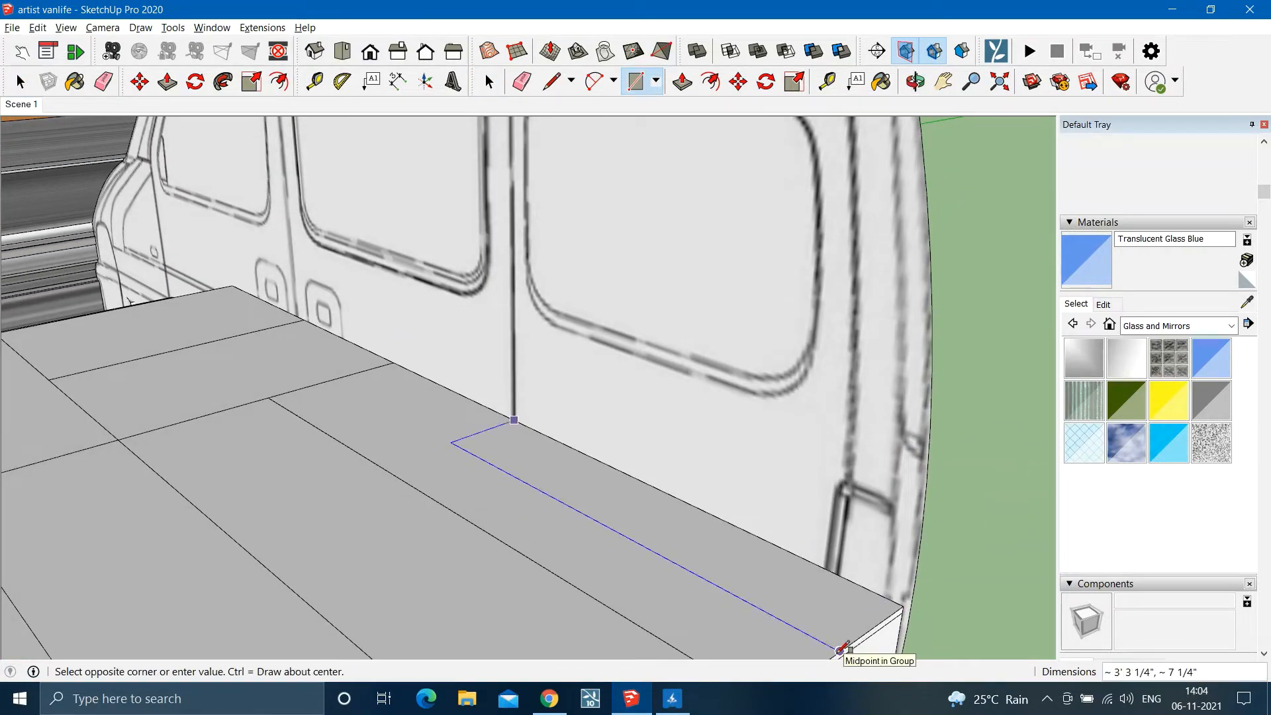
scroll(840, 650, down, 2)
scroll(832, 631, up, 3)
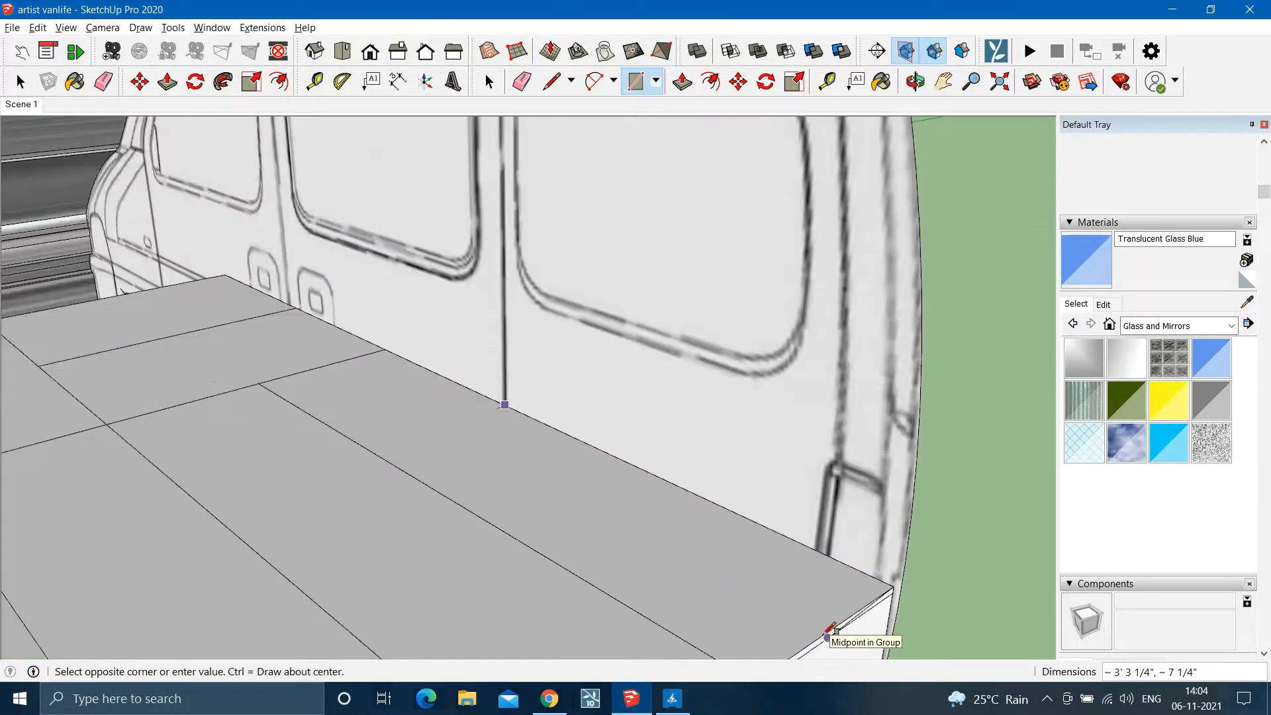
click(832, 629)
key(space)
scroll(457, 526, down, 1)
key(p)
double_click(713, 530)
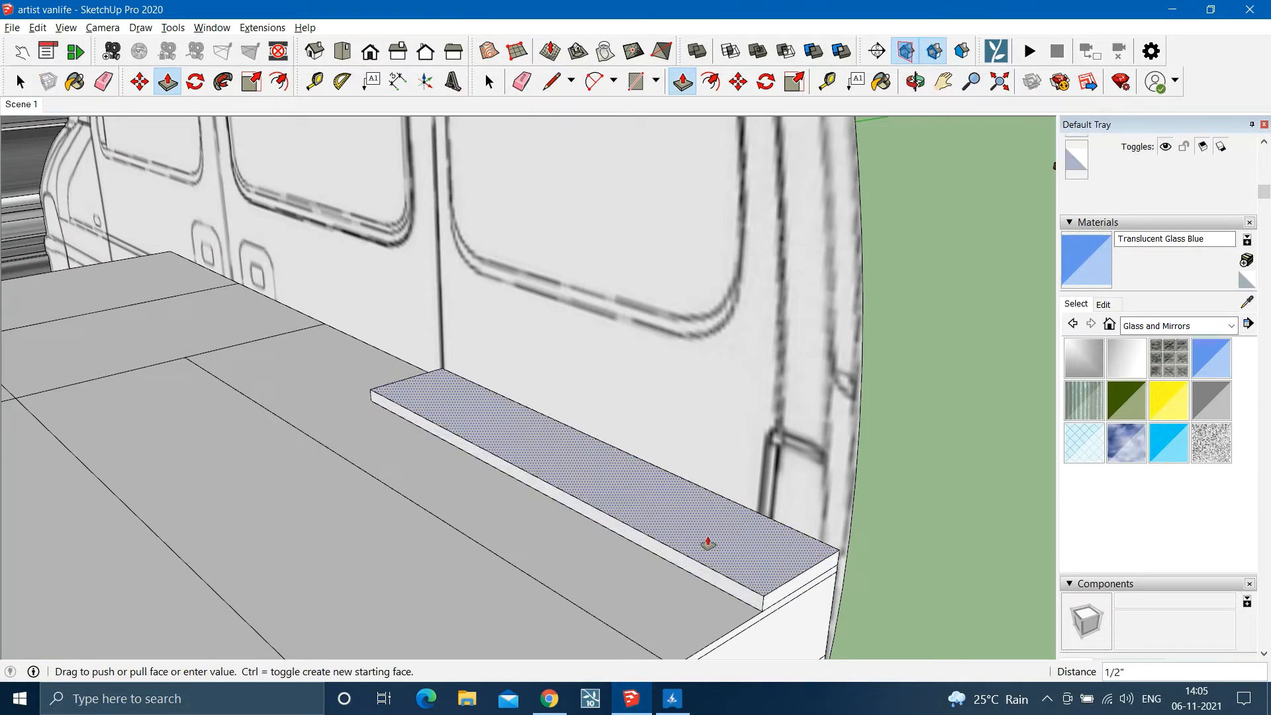
Move the board 5 1/2" along the side wall away from the platform's rear edge and make it a group.
key(space)
scroll(708, 543, down, 3)
scroll(525, 495, up, 3)
click(526, 495)
key(m)
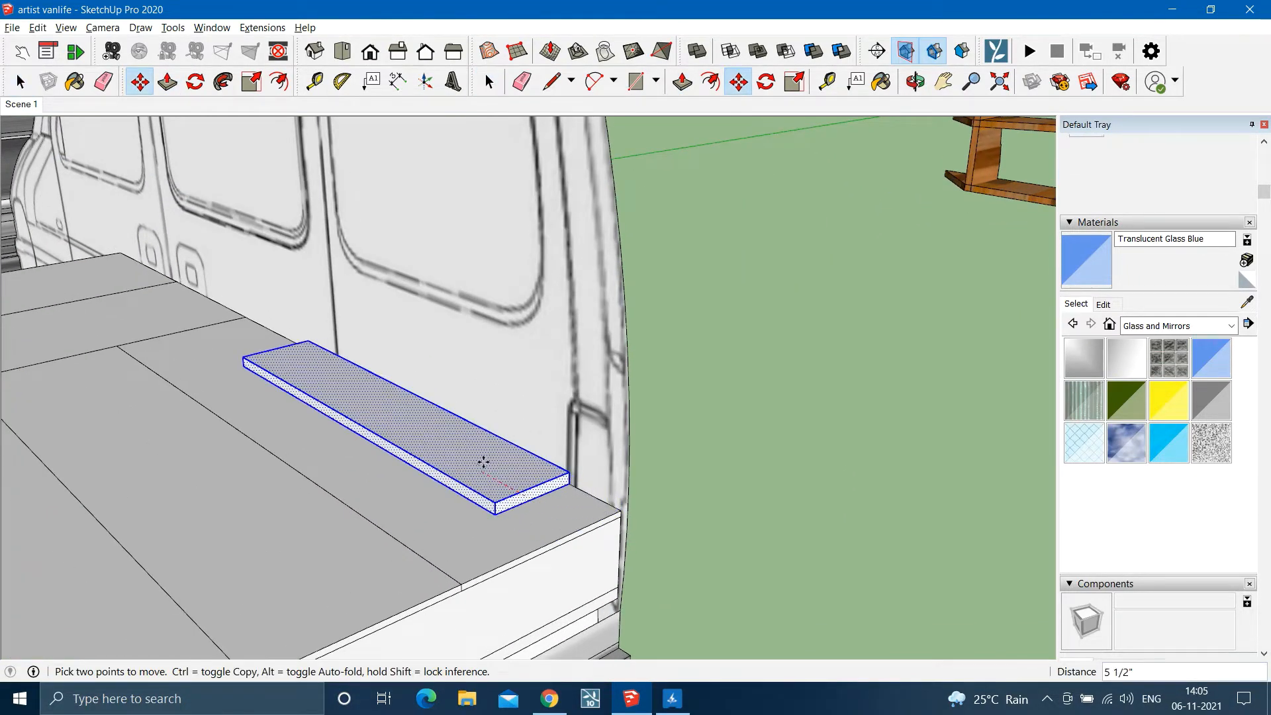
click(483, 462)
key(space)
right_click(498, 486)
click(560, 378)
click(743, 156)
right_click(438, 454)
click(491, 580)
scroll(468, 504, down, 1)
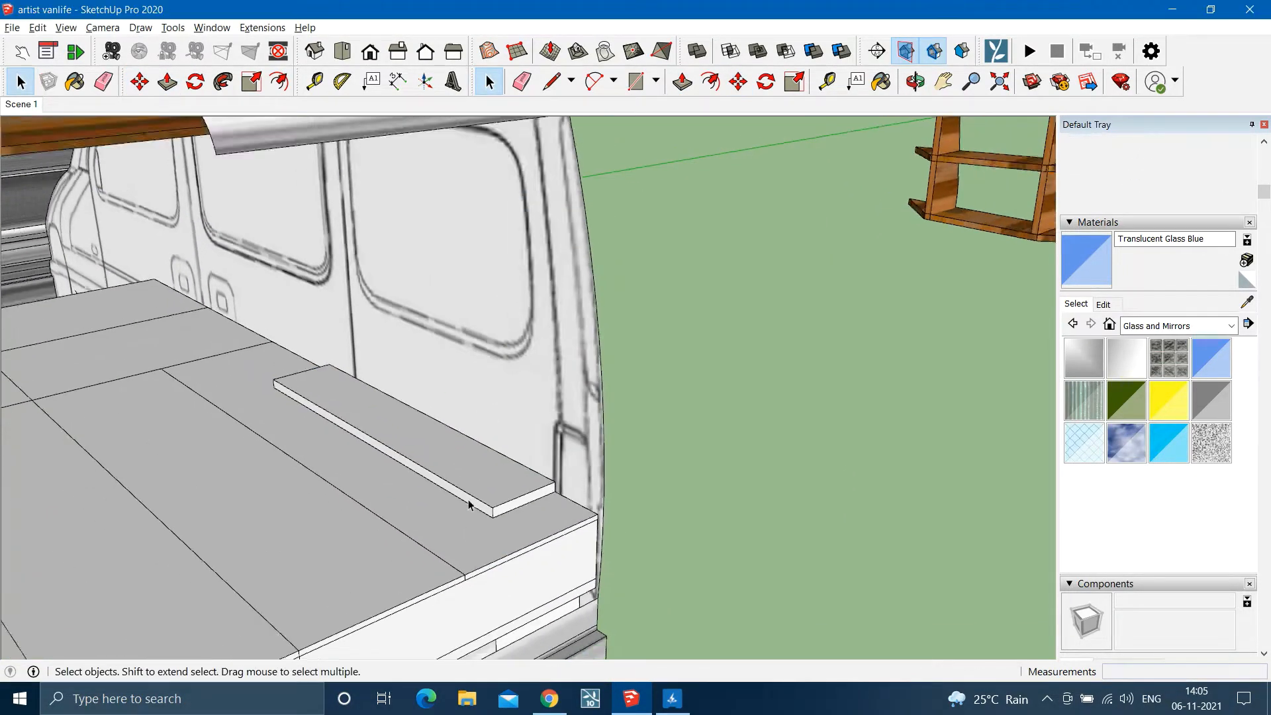
Inside the board's group, draw a diagonal line at each end and cut off both inner corners.
scroll(468, 505, up, 1)
scroll(477, 538, down, 1)
middle_drag(477, 537, 572, 491)
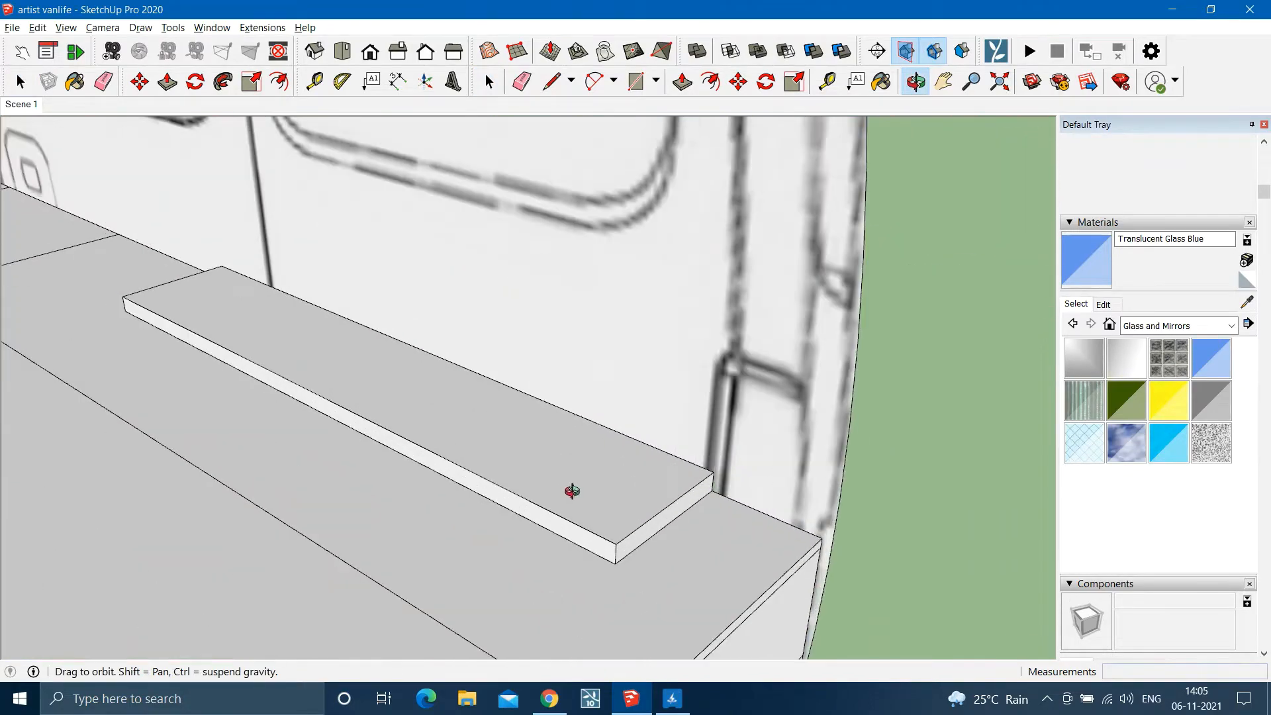
double_click(568, 485)
drag(563, 474, 583, 488)
middle_drag(583, 488, 283, 372)
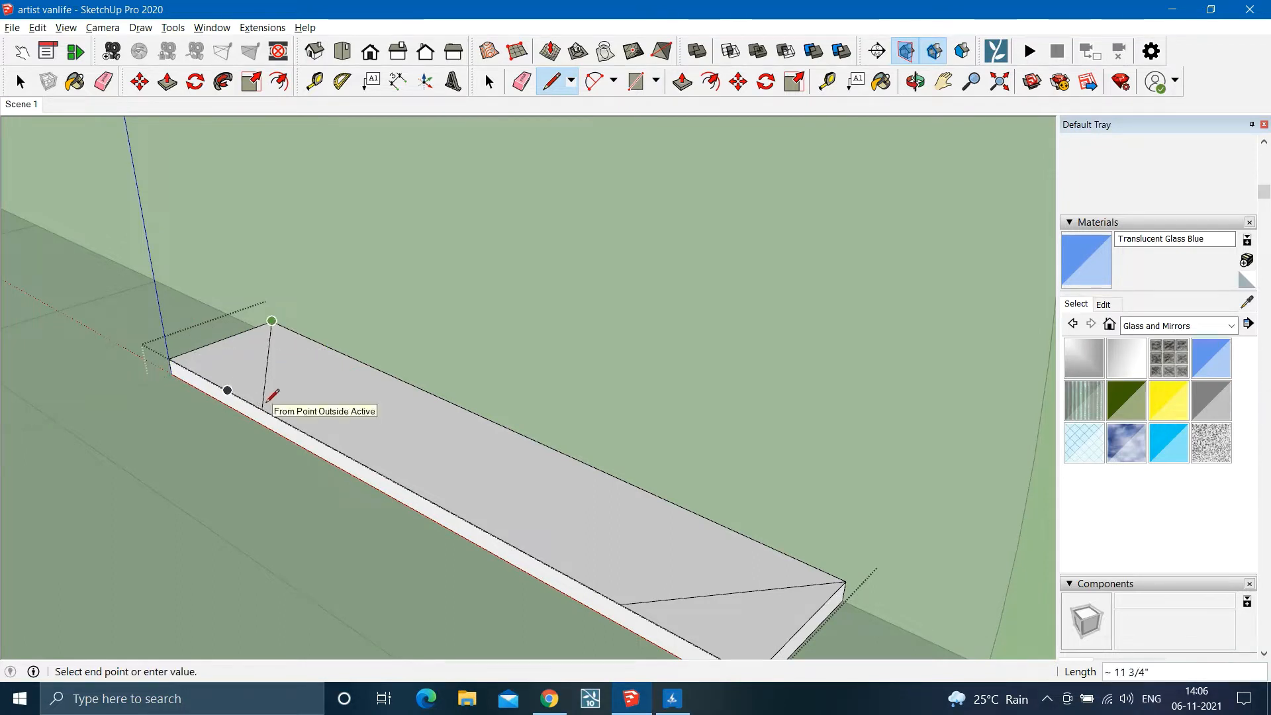
click(712, 600)
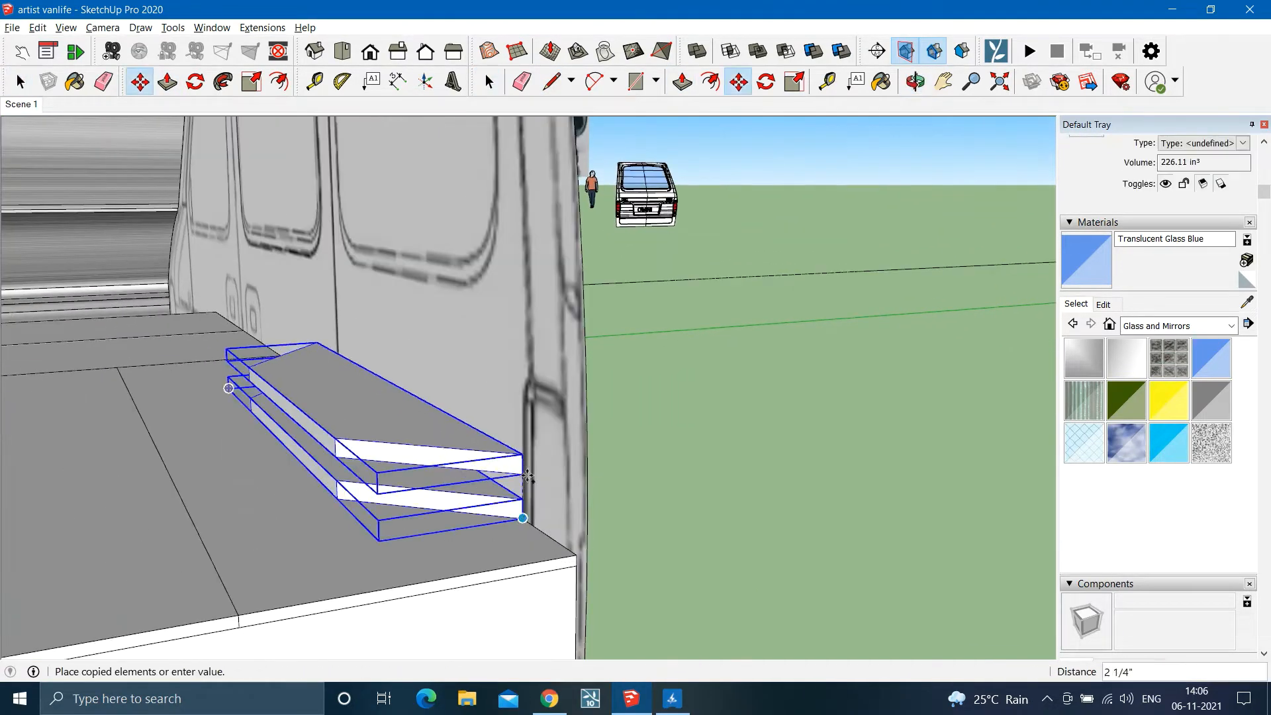
Copy the angled shelf board straight up the side wall twice, to just below the window and near the roof.
click(541, 364)
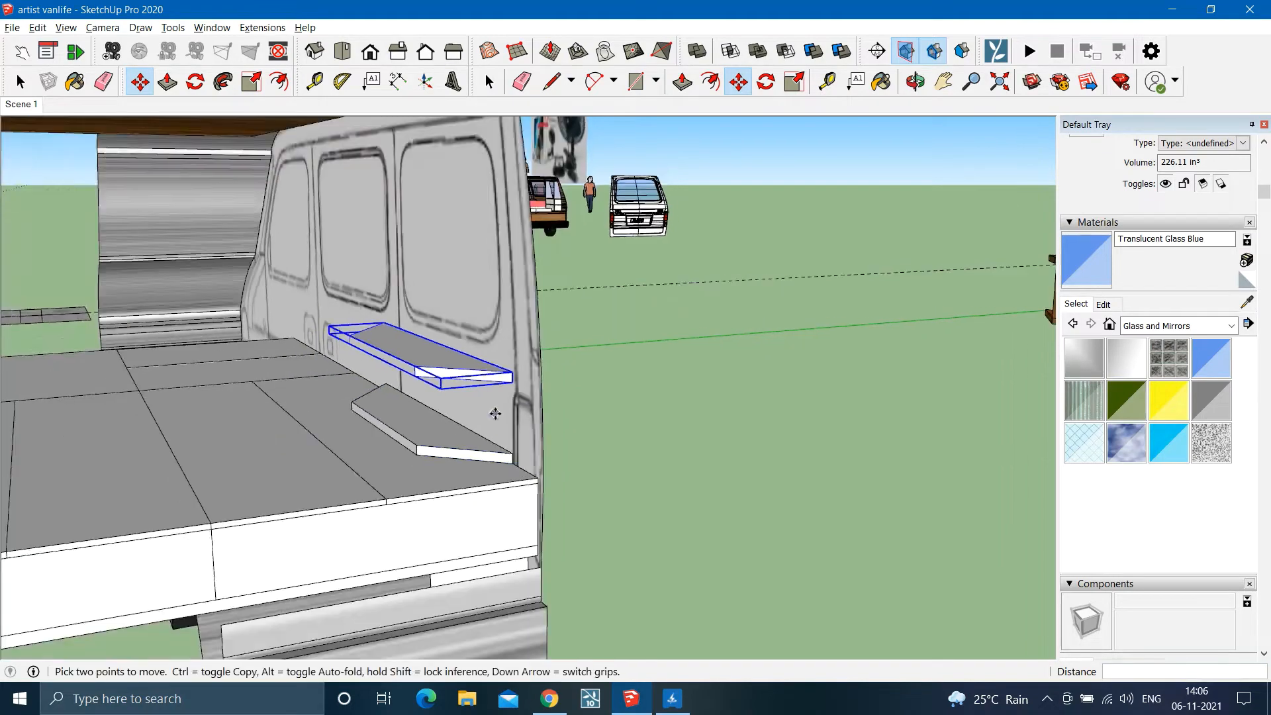
click(540, 156)
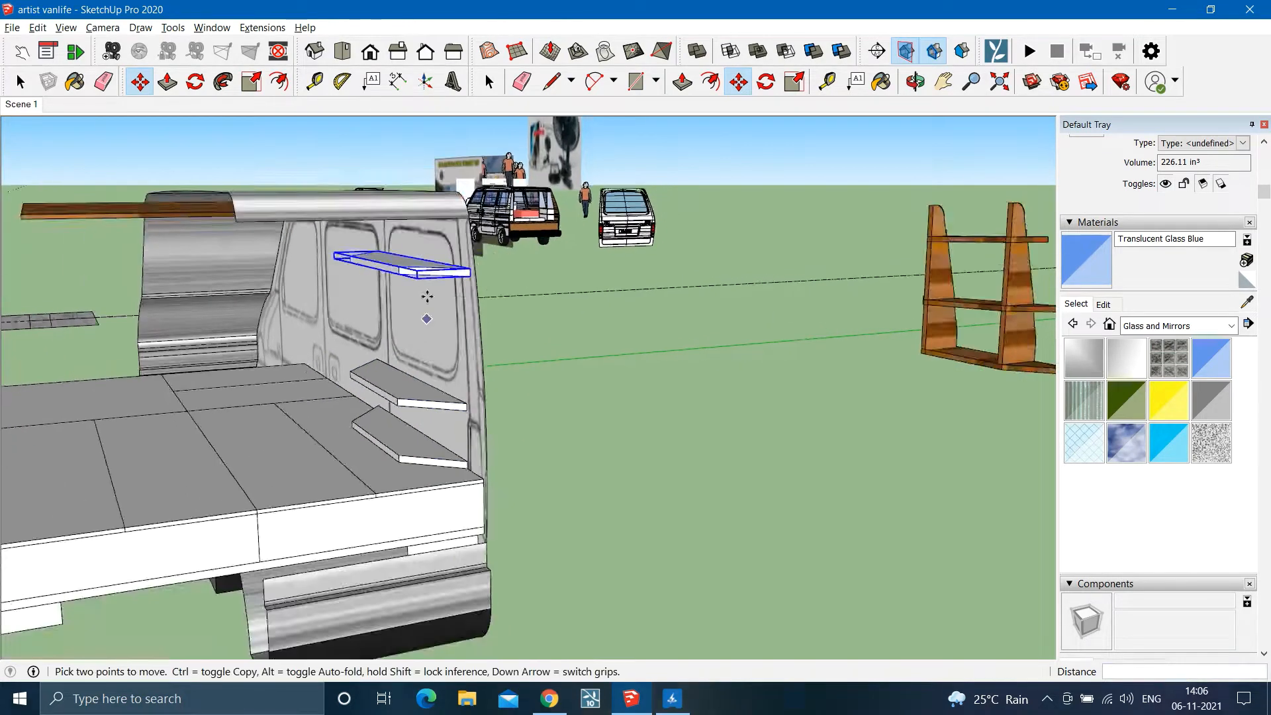
middle_drag(426, 298, 522, 584)
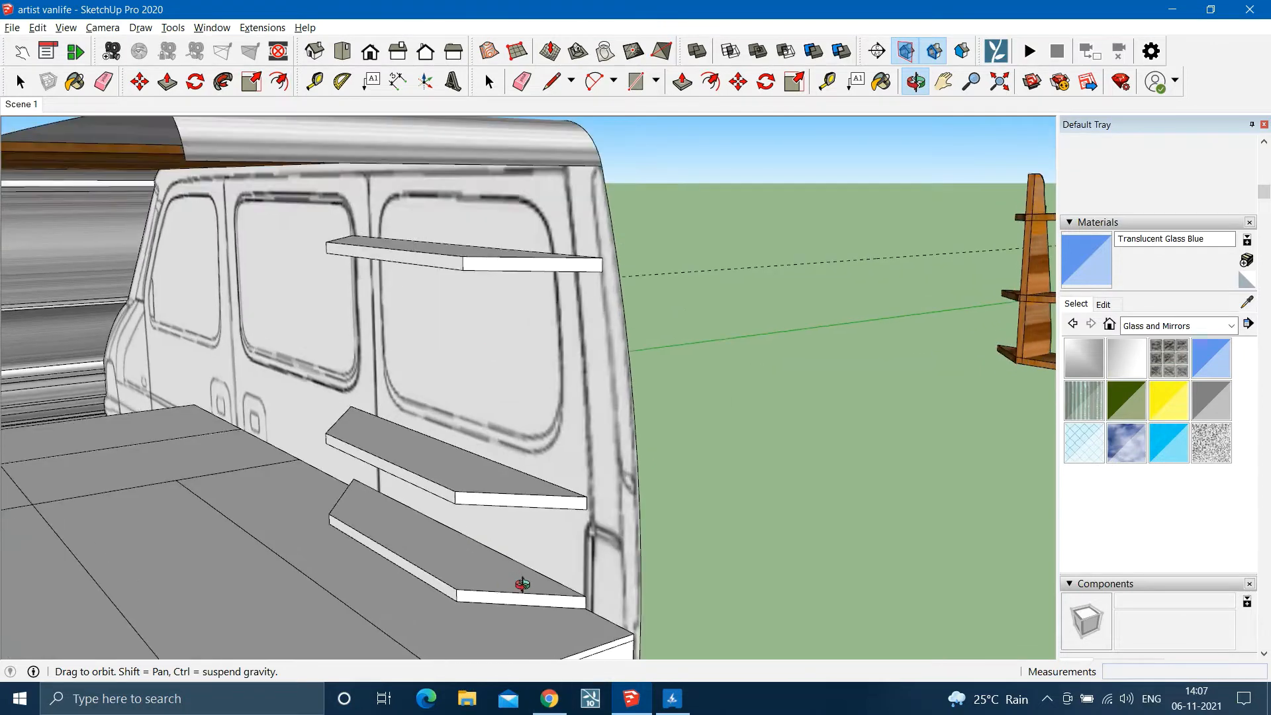
Copy the bottom shelf board 6" up the side wall, and copy that shelf another 6" higher.
scroll(563, 604, up, 5)
click(556, 586)
key(m)
click(624, 607)
key(ctrl)
text(6)
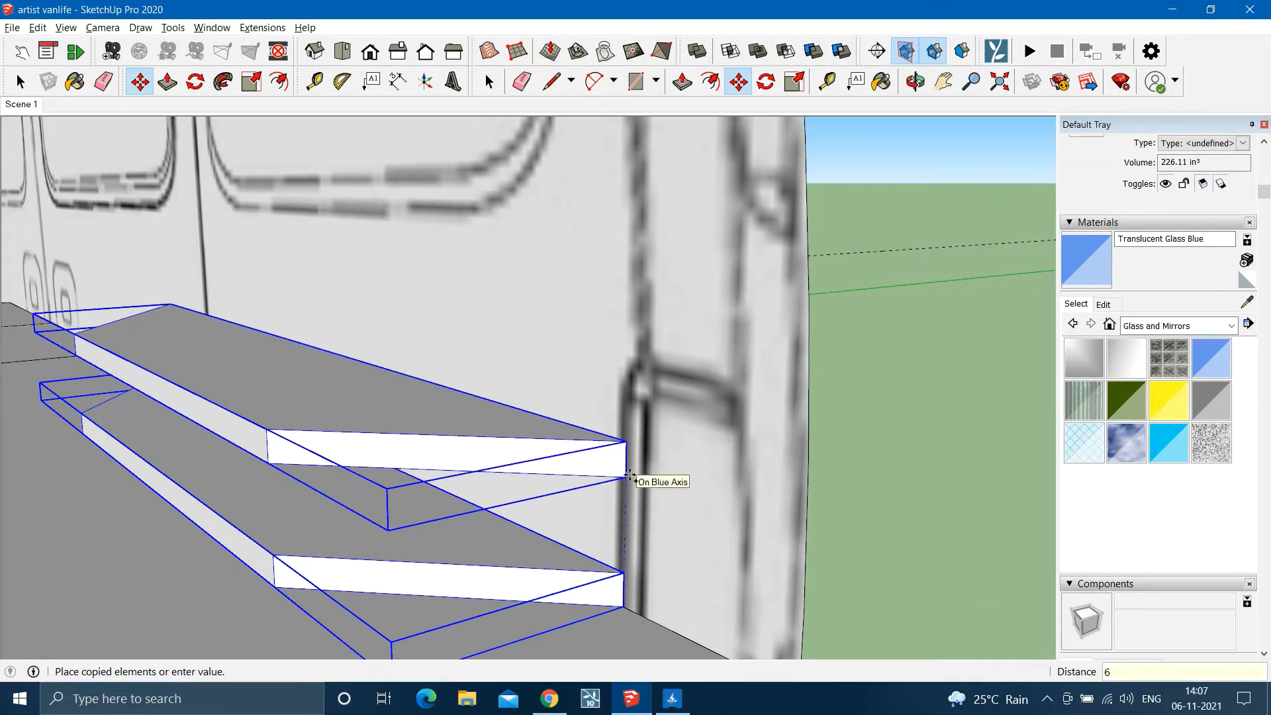
key(Return)
click(622, 399)
key(ctrl)
text(6)
key(Return)
Copy the third shelf board 12" upward and raise the copy another 6" toward the roof.
scroll(505, 447, down, 5)
scroll(507, 437, up, 5)
click(570, 501)
key(ctrl)
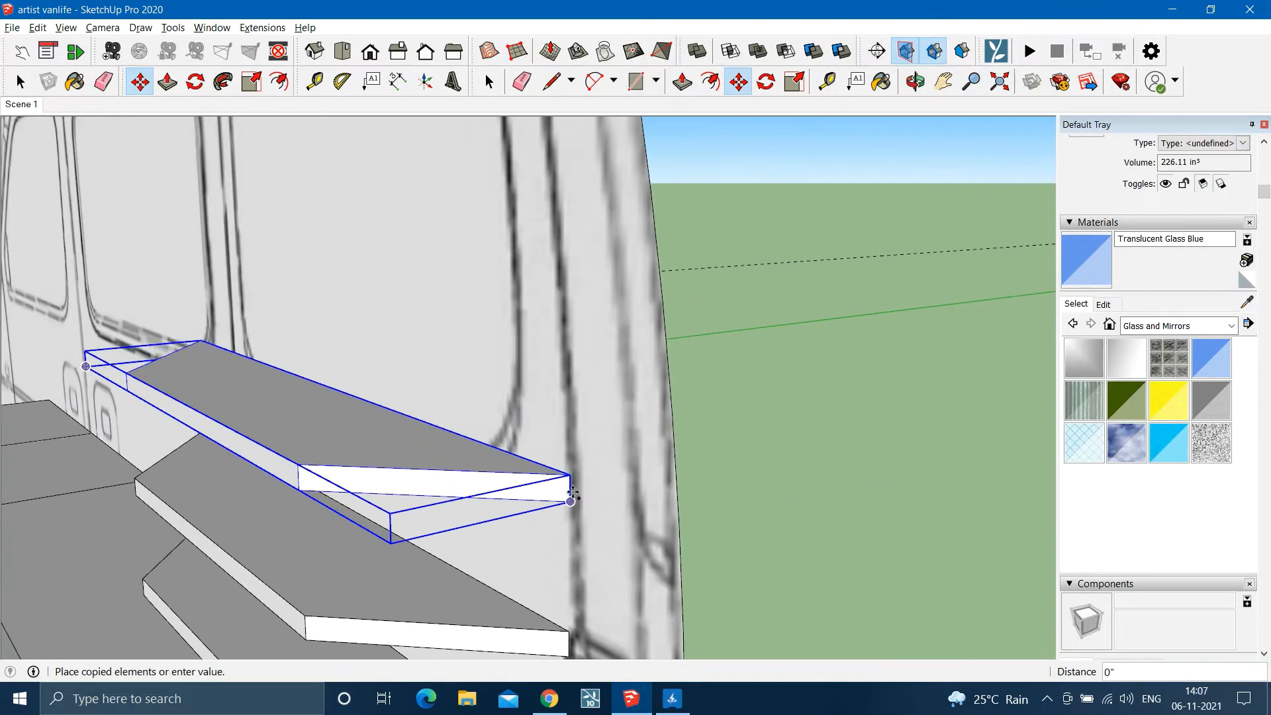
text(12)
key(Return)
click(560, 341)
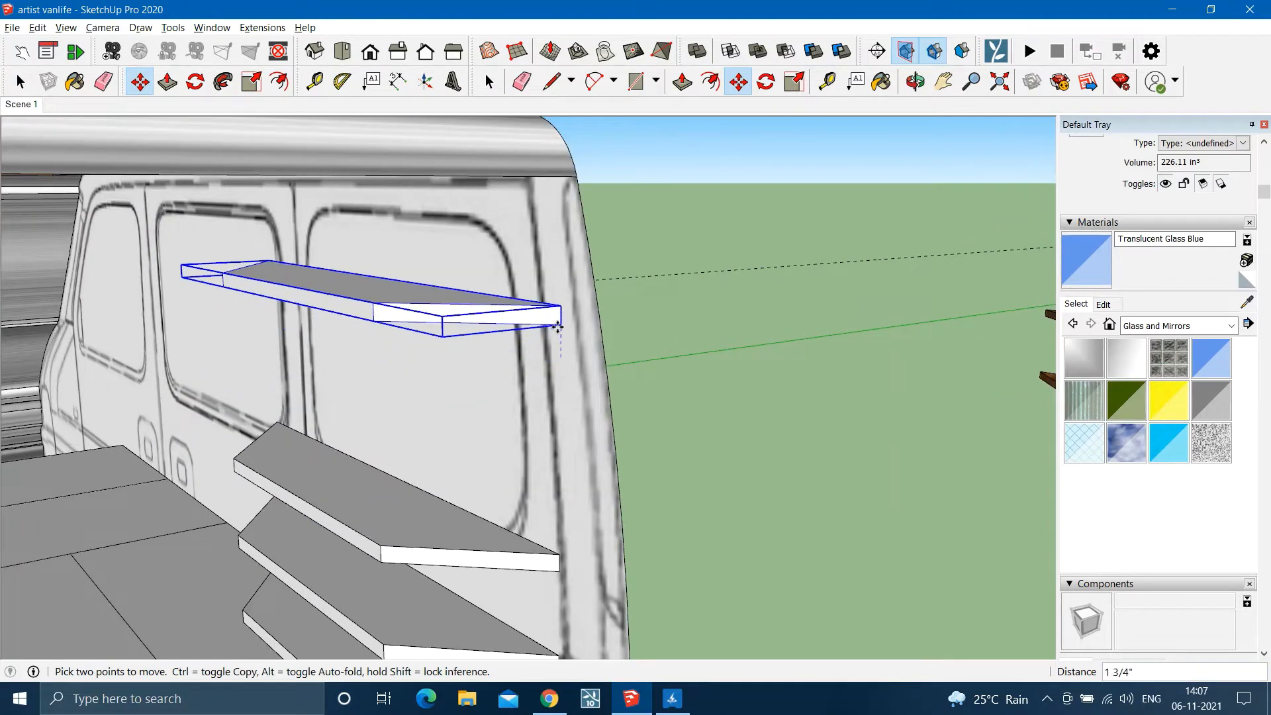
text(6)
key(Return)
key(space)
middle_drag(510, 428, 502, 318)
scroll(484, 317, up, 2)
click(460, 314)
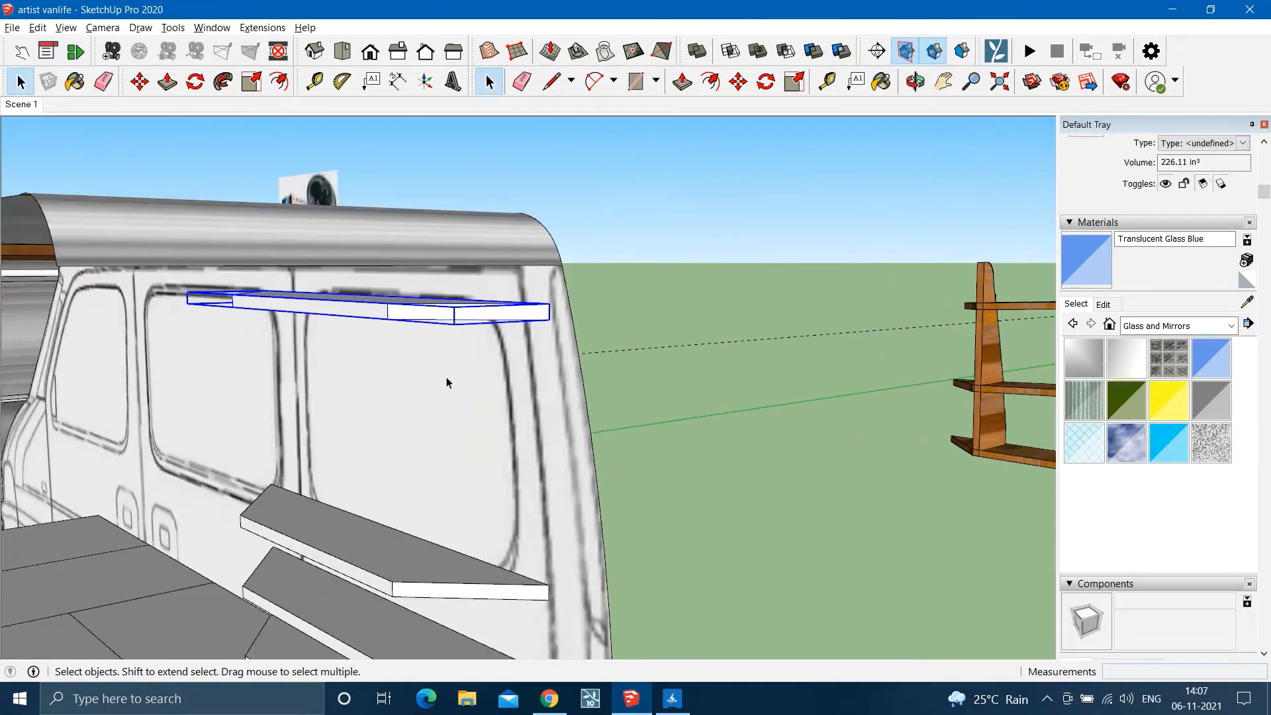
click(446, 377)
Draw a narrow rectangle about 1" by 7 1/4" across the bottom shelf at its rear angled corner.
scroll(446, 377, down, 3)
scroll(424, 505, up, 5)
scroll(426, 641, down, 3)
middle_drag(406, 604, 303, 530)
scroll(386, 565, up, 8)
key(r)
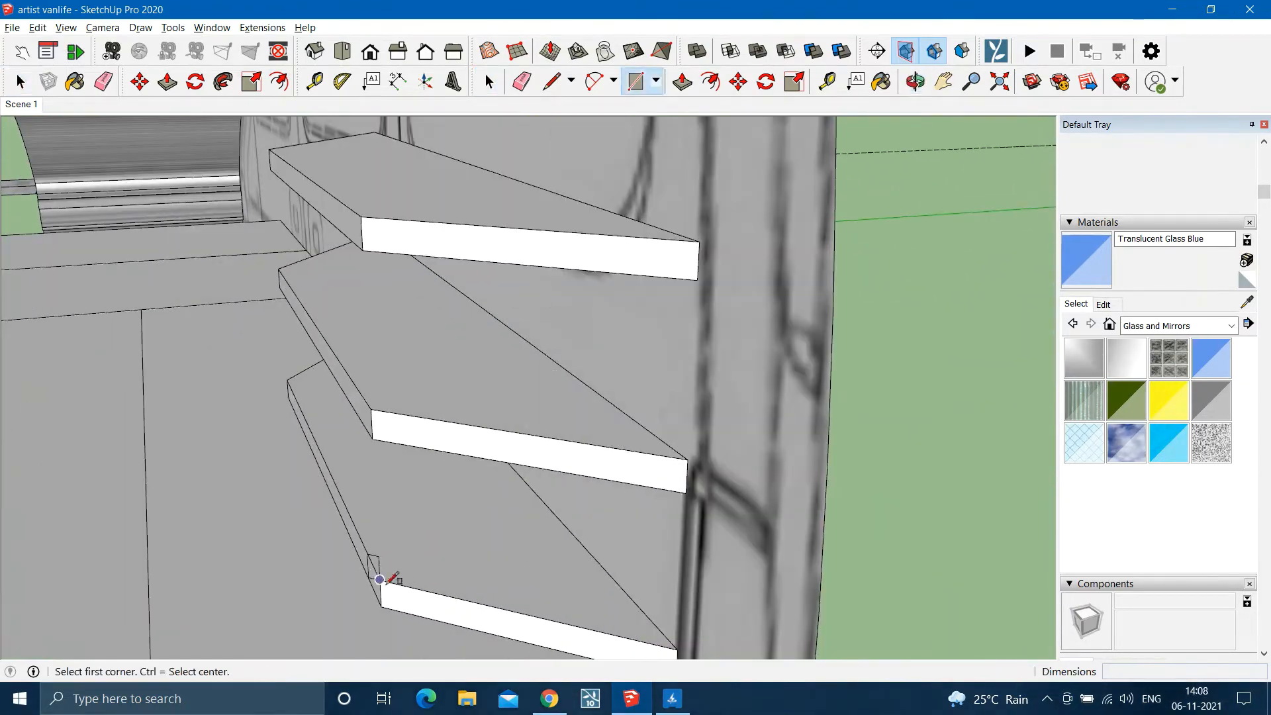
key(space)
scroll(384, 586, up, 2)
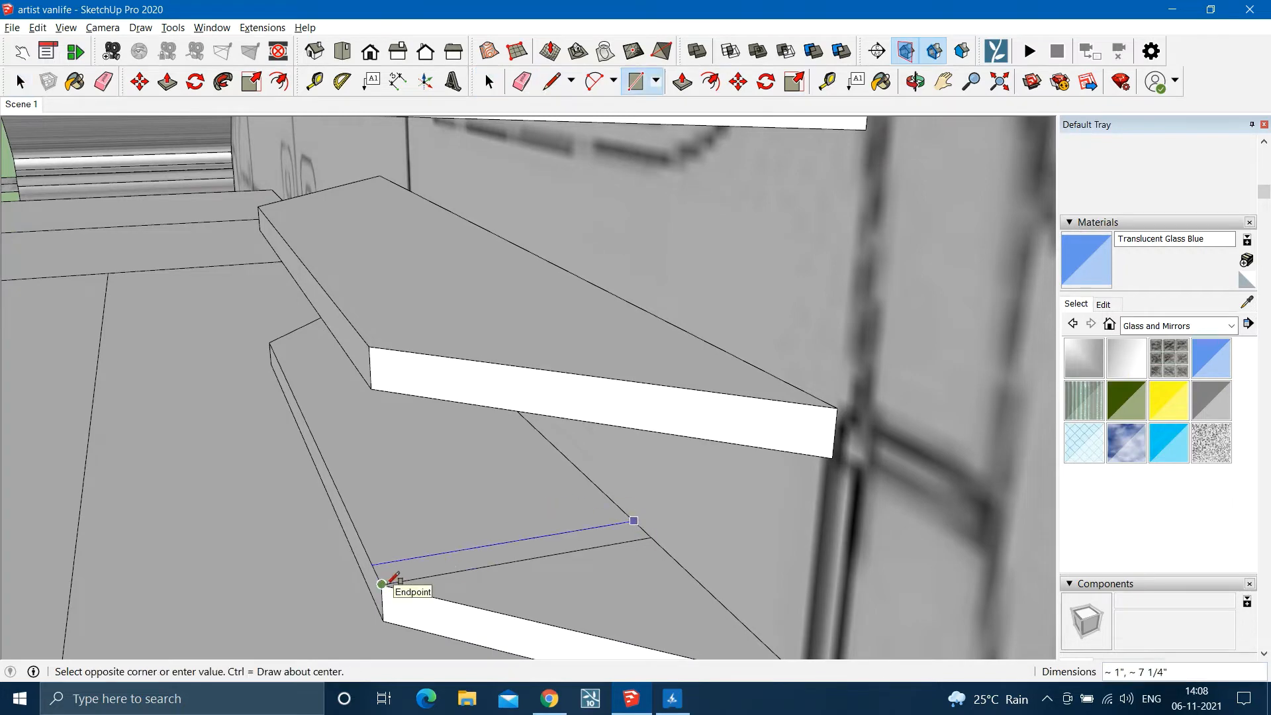
key(space)
Push/pull the narrow rectangle up through the second and third shelves as a vertical divider.
scroll(457, 579, up, 1)
key(p)
click(467, 577)
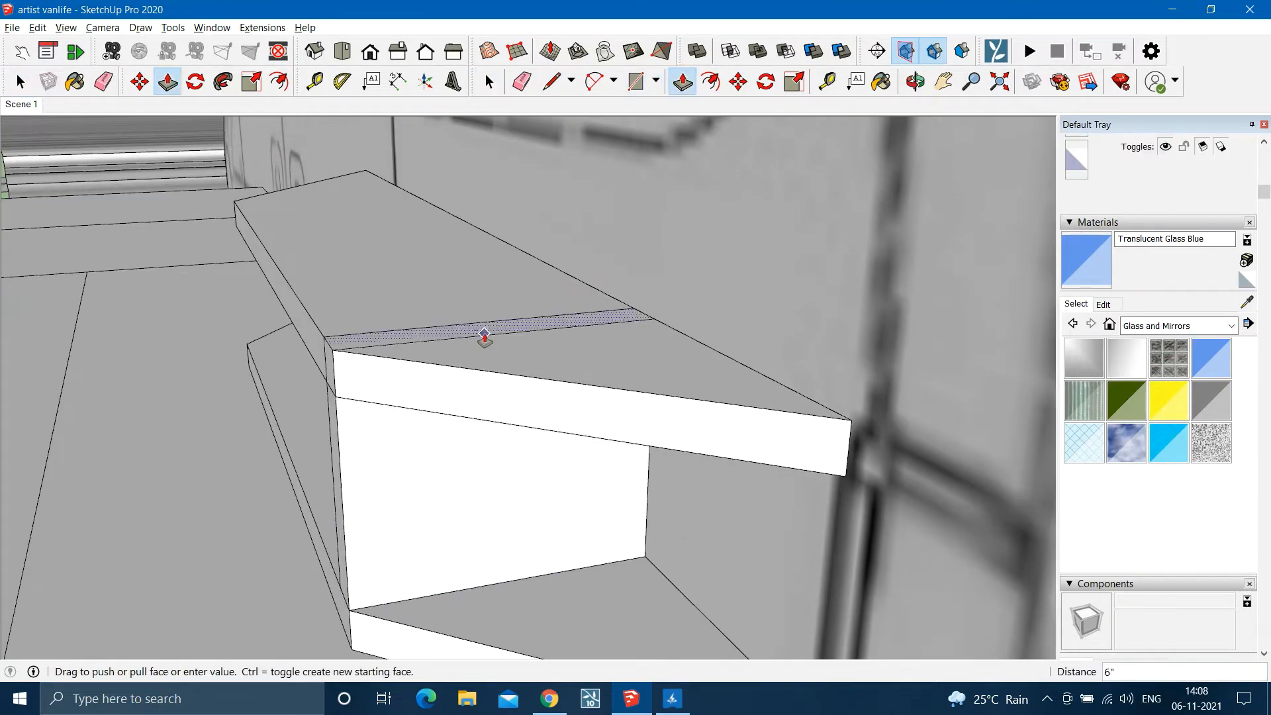
scroll(479, 339, down, 1)
scroll(417, 404, down, 3)
click(425, 353)
click(425, 354)
scroll(413, 351, down, 5)
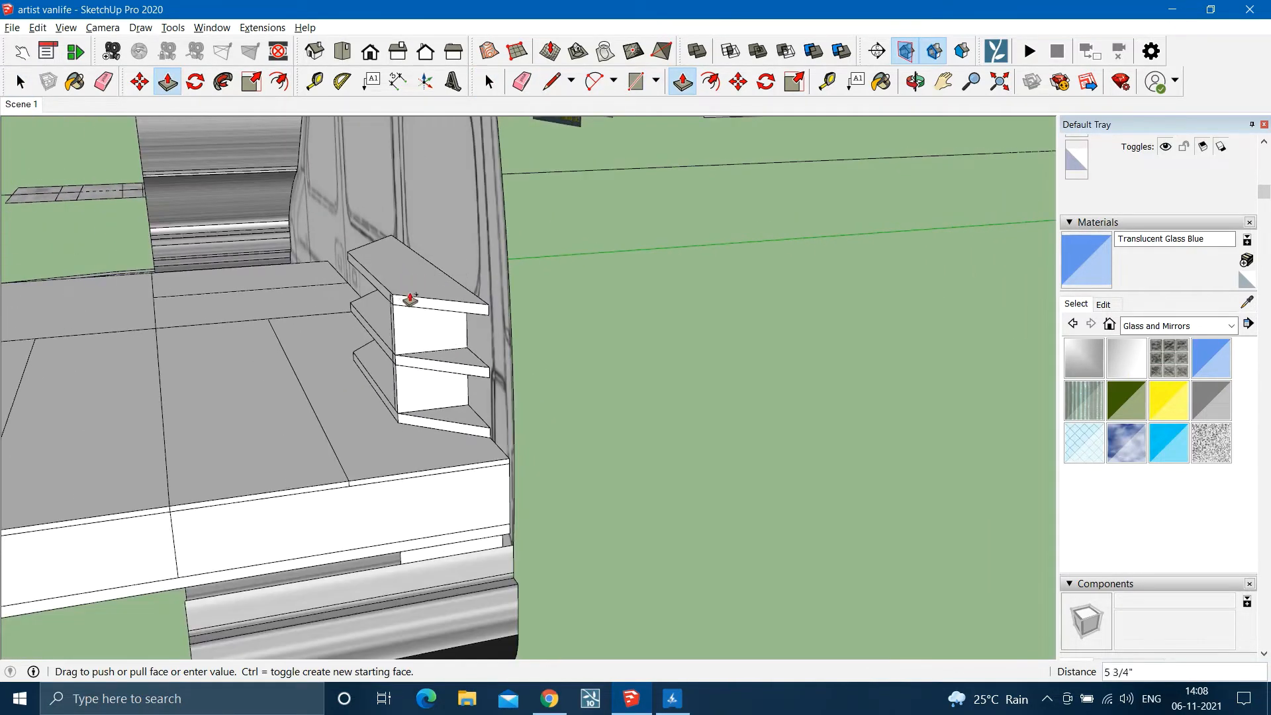
click(411, 297)
scroll(424, 295, up, 5)
scroll(424, 306, down, 3)
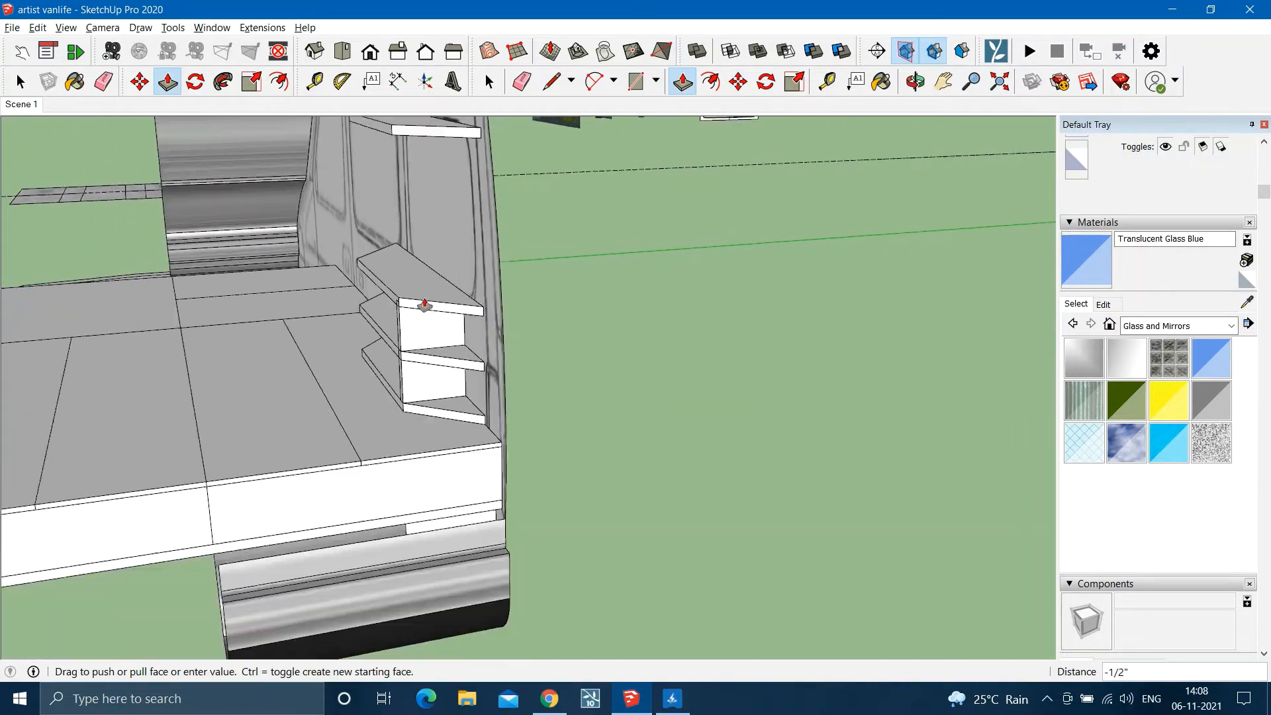
Extend the vertical divider up past the top shelf to the underside of the roof.
scroll(411, 185, up, 2)
middle_drag(411, 185, 487, 285)
scroll(443, 198, up, 5)
middle_drag(442, 199, 408, 290)
scroll(418, 278, up, 2)
click(424, 290)
scroll(424, 285, down, 3)
middle_drag(412, 334, 430, 131)
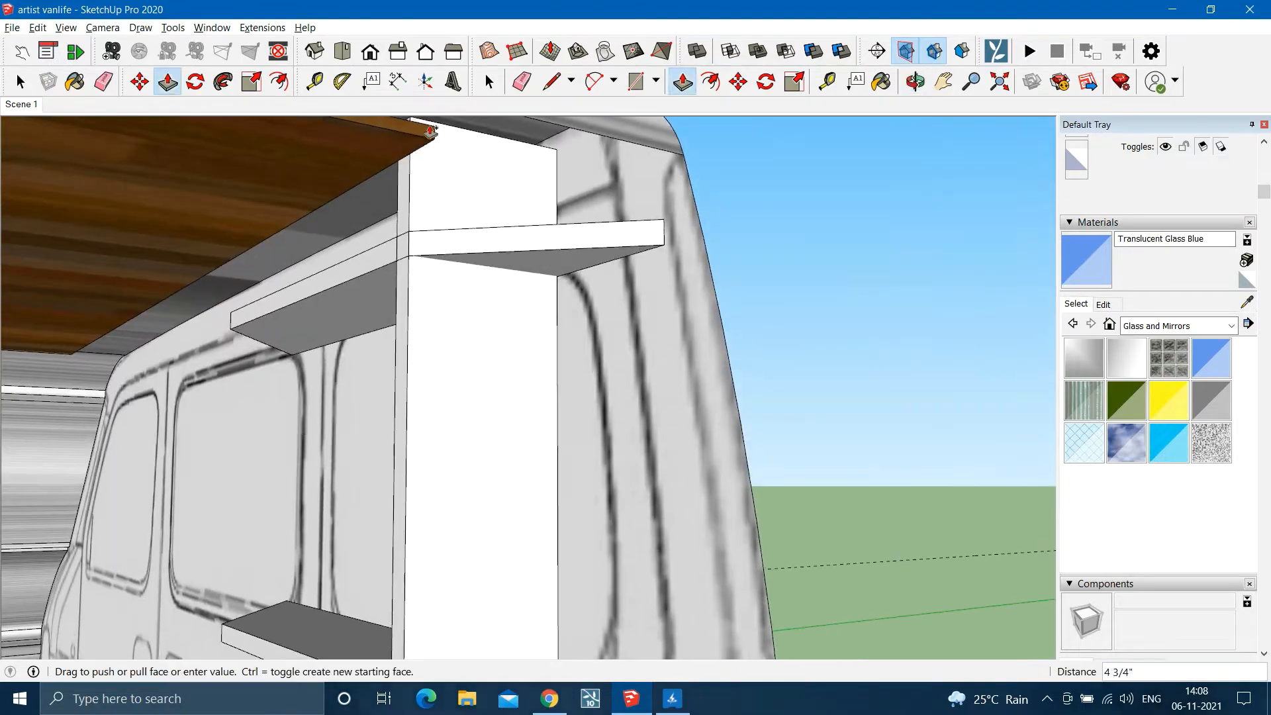
click(435, 126)
Select the whole vertical divider and make it a group.
key(space)
scroll(334, 382, down, 5)
middle_drag(331, 382, 715, 408)
scroll(596, 411, up, 3)
triple_click(564, 414)
right_click(564, 416)
click(570, 535)
Copy the vertical divider to the opposite angled corner of the shelves and shift the copy inward along them.
scroll(510, 543, down, 3)
scroll(514, 601, up, 4)
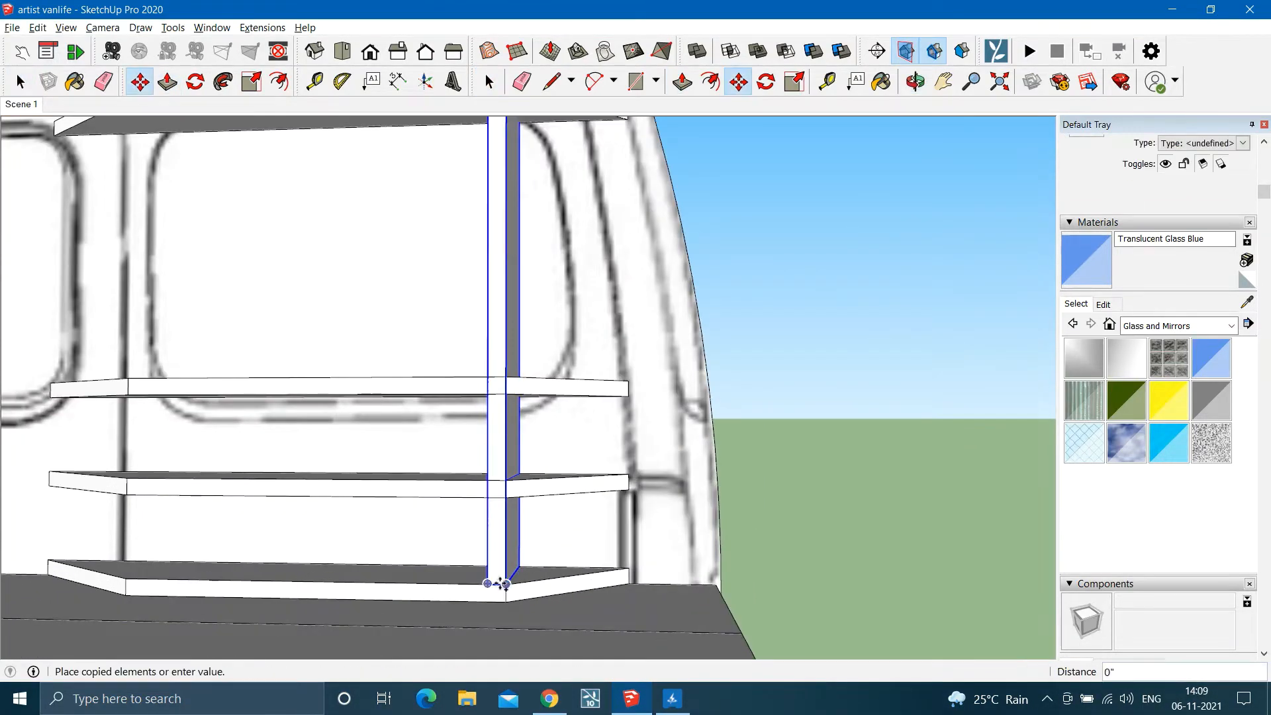
click(126, 580)
key(space)
scroll(163, 599, up, 4)
middle_drag(164, 598, 371, 473)
key(m)
click(190, 619)
click(250, 618)
Select the shelves and both dividers and copy them about 5' 4 1/4" along the green axis, outside the van.
scroll(250, 618, down, 4)
scroll(86, 531, down, 5)
scroll(187, 602, down, 5)
scroll(493, 452, up, 5)
key(space)
ctrl+click(508, 381)
ctrl+click(498, 252)
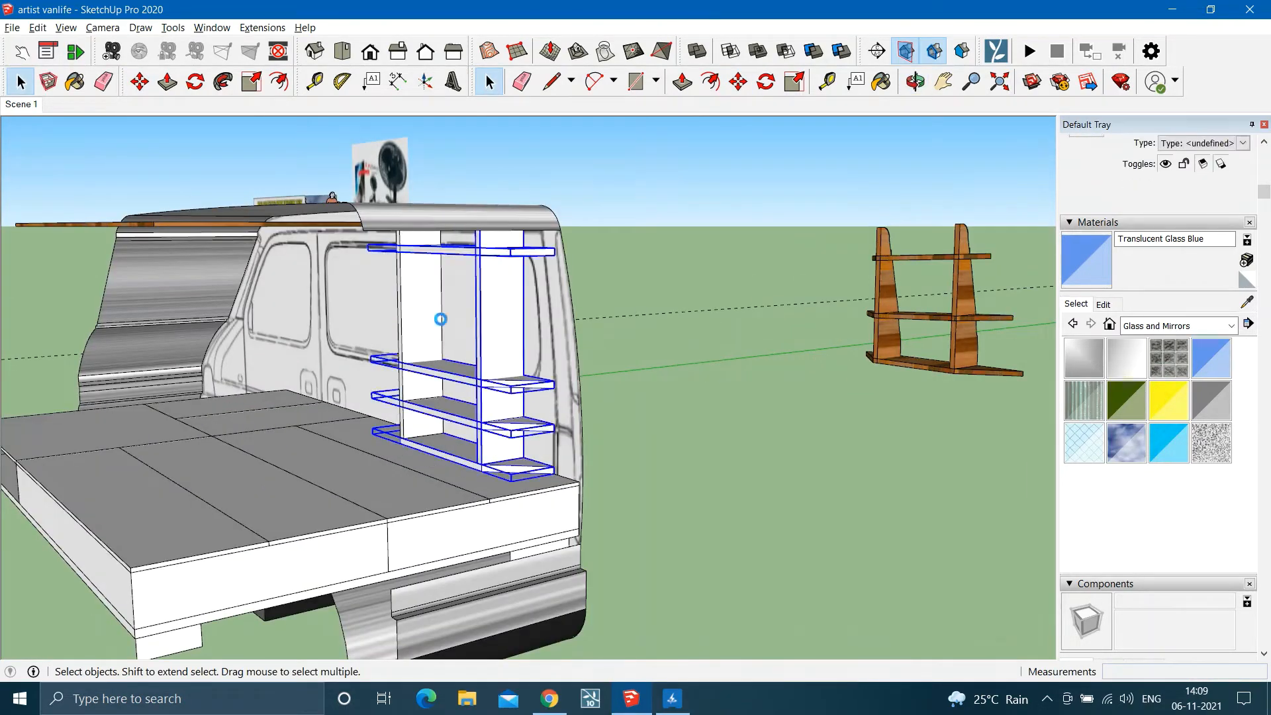
key(m)
key(ctrl)
click(499, 472)
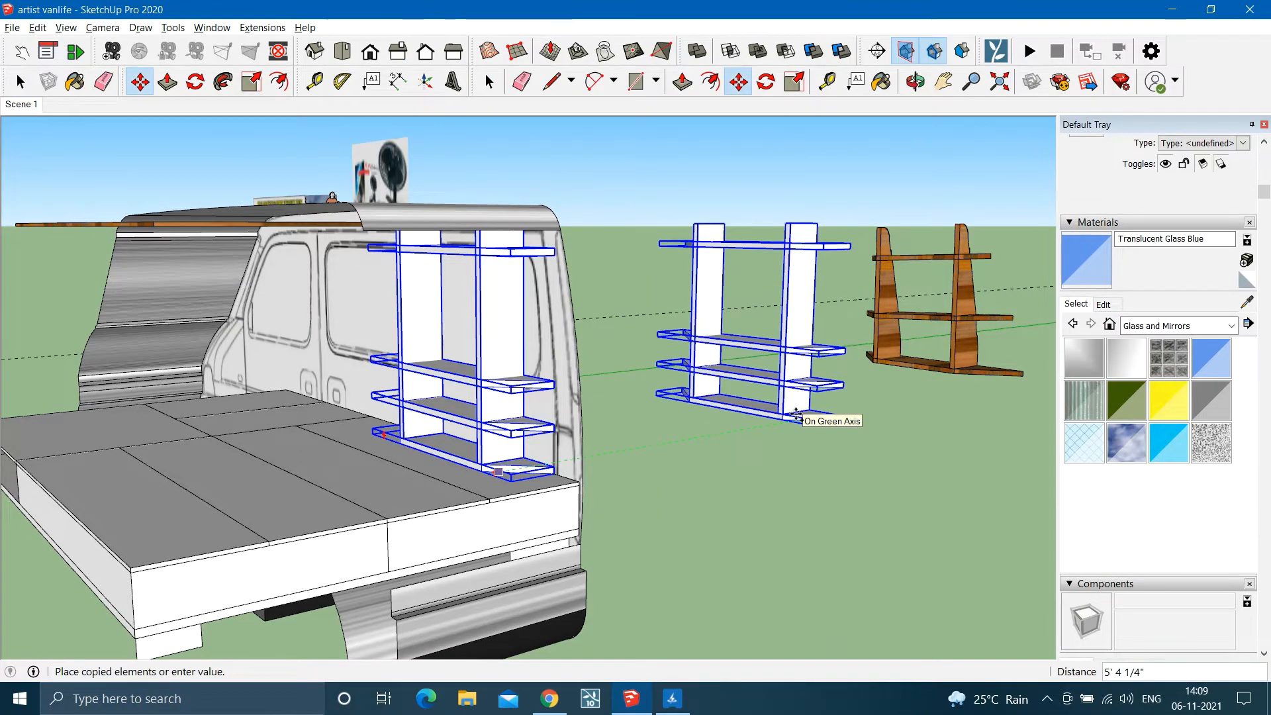
click(797, 416)
Select all parts of the copied shelf unit outside the van and flip it front to back.
key(space)
click(694, 488)
drag(599, 332, 872, 690)
scroll(447, 323, down, 5)
drag(596, 430, 525, 309)
scroll(525, 309, up, 2)
drag(606, 470, 558, 346)
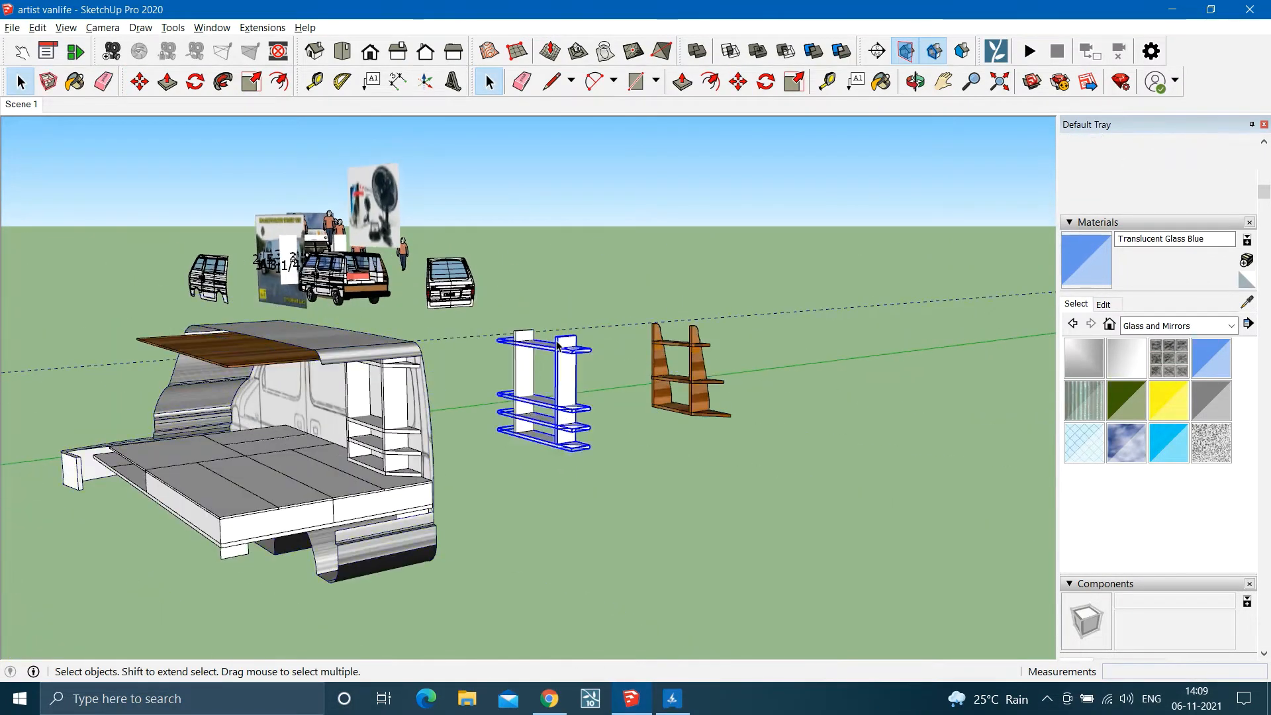
scroll(558, 347, up, 2)
ctrl+click(524, 414)
scroll(543, 438, down, 2)
middle_drag(570, 450, 508, 489)
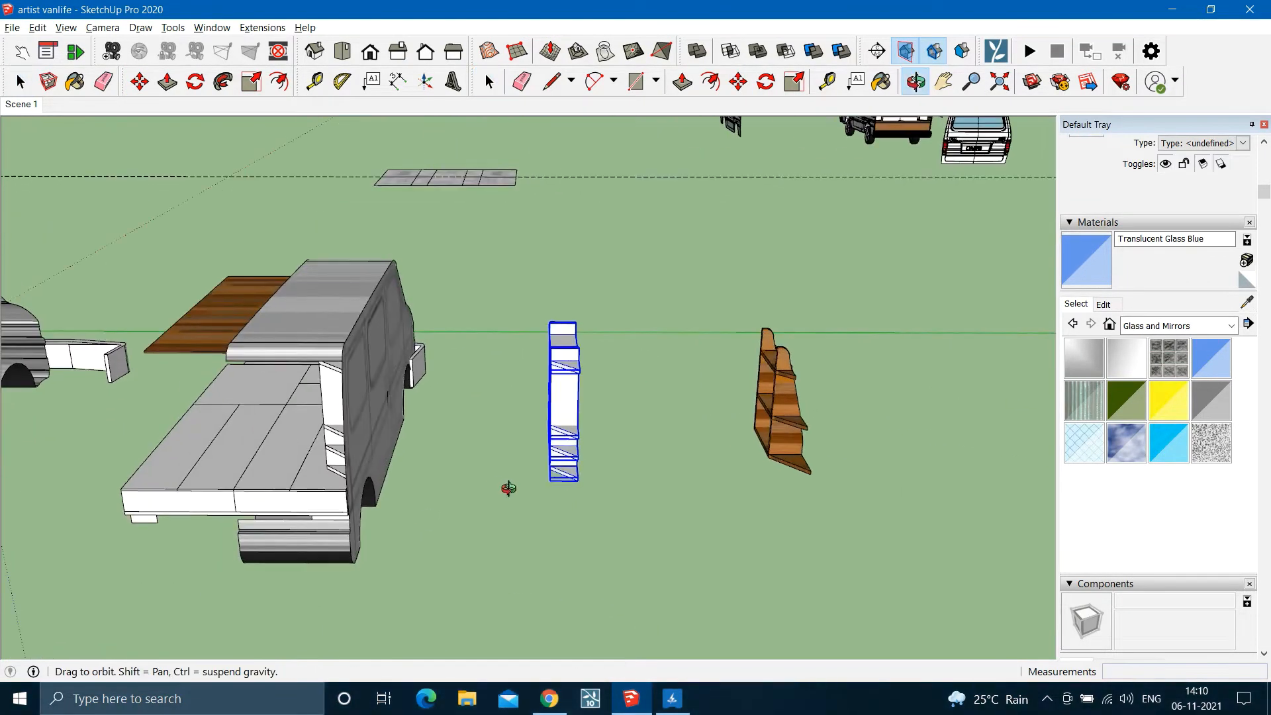
right_click(568, 447)
click(832, 661)
middle_drag(766, 624, 601, 413)
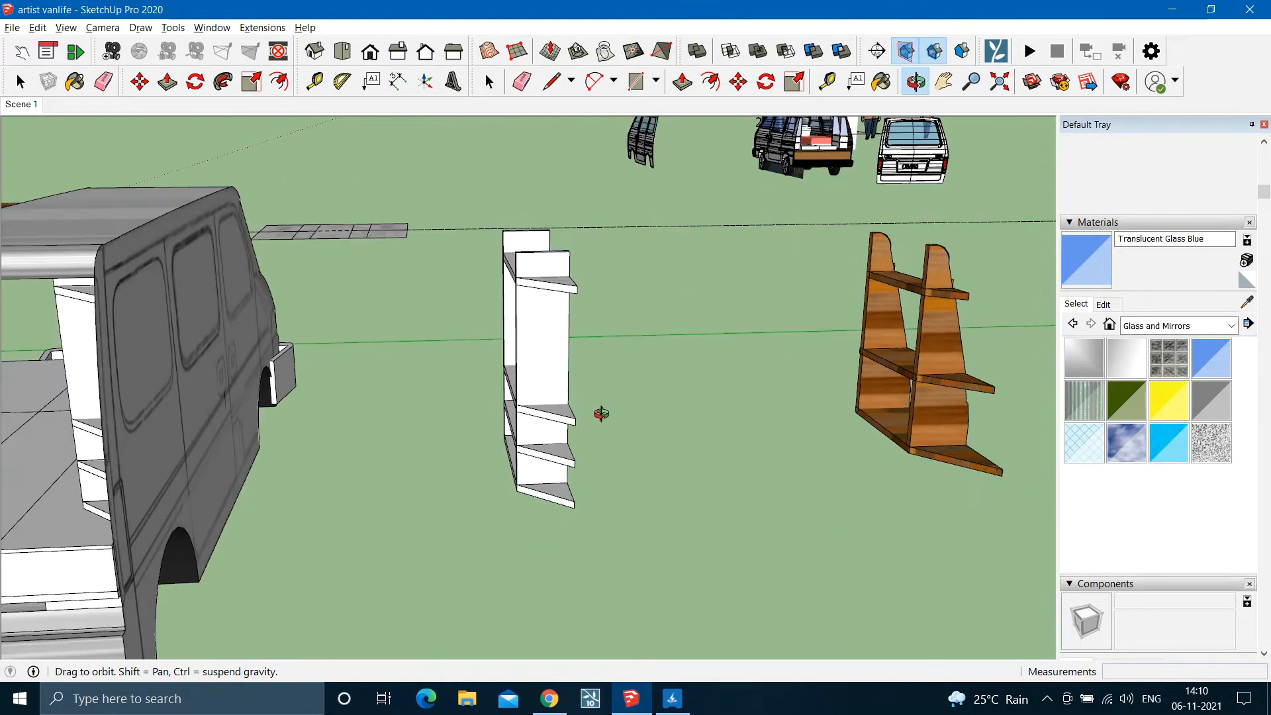
right_click(530, 343)
click(780, 562)
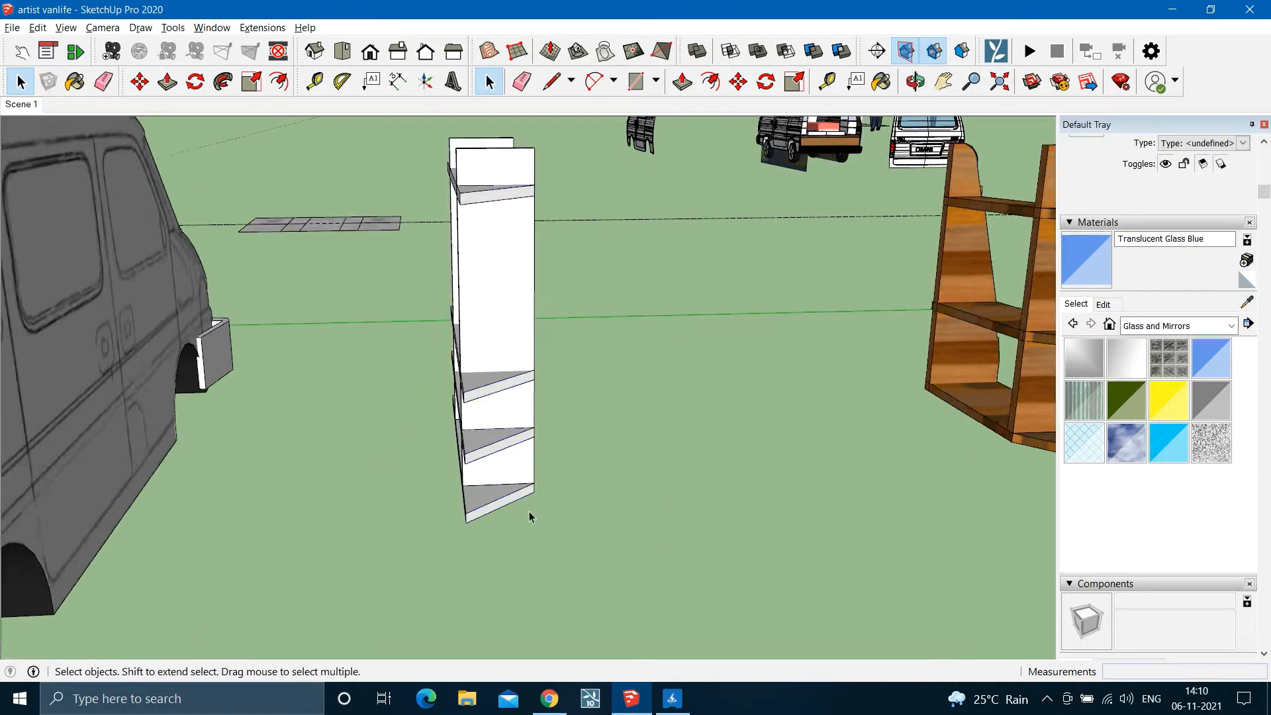
Select the flipped shelf unit outside the van and copy it onto the bed platform's opposite side edge, facing the existing unit.
middle_drag(530, 514, 665, 524)
drag(732, 374, 560, 464)
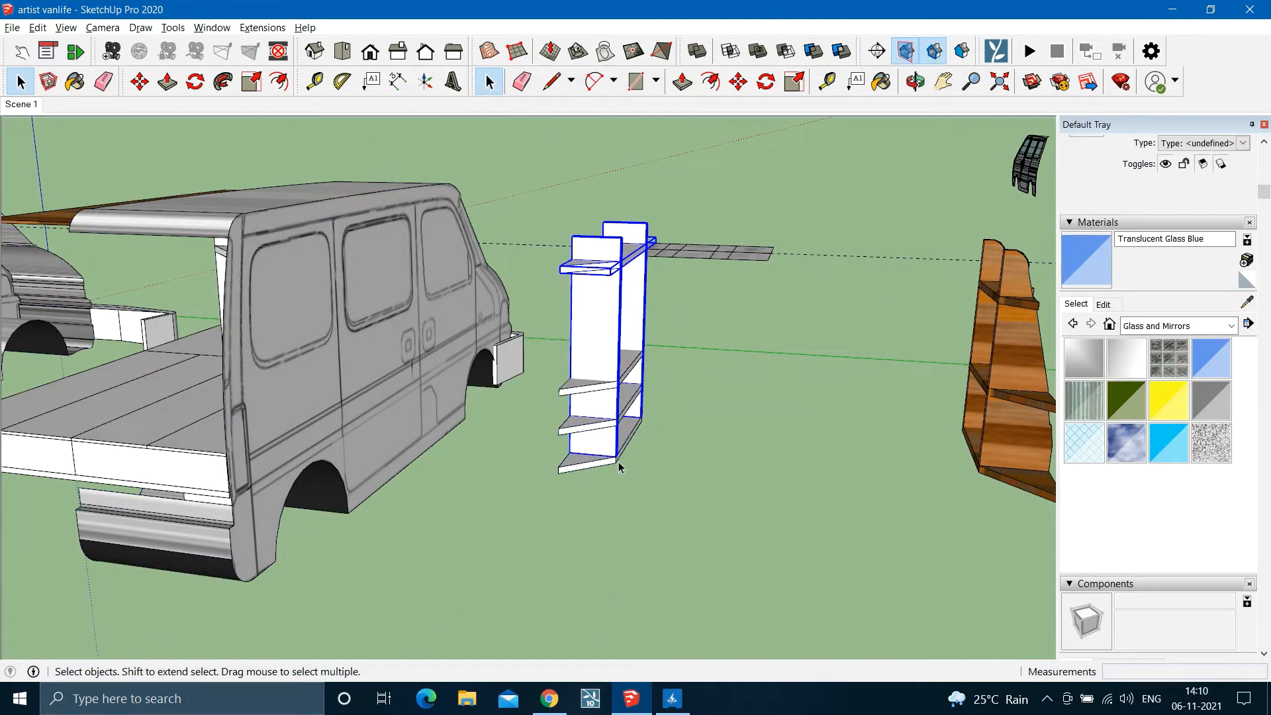
key(ctrl)
click(558, 472)
scroll(596, 470, down, 4)
scroll(362, 457, up, 5)
click(362, 458)
scroll(370, 459, up, 2)
middle_drag(381, 460, 459, 475)
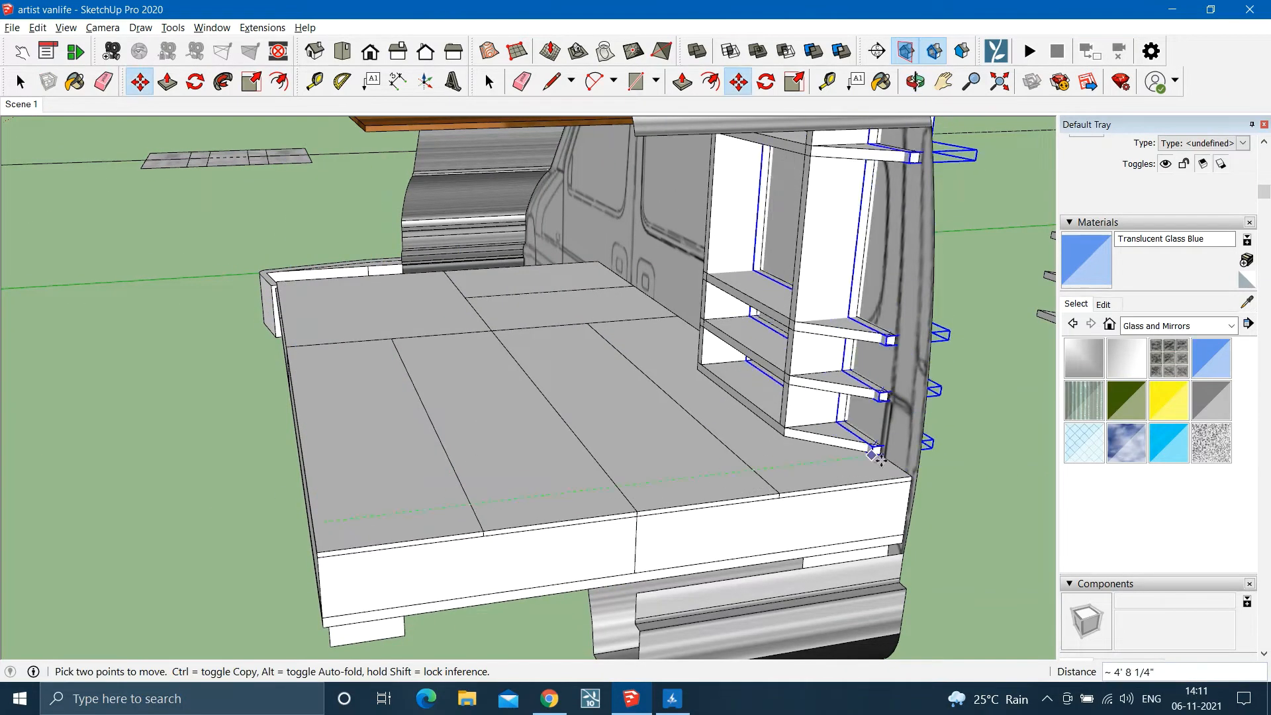
click(308, 535)
key(space)
scroll(285, 531, down, 3)
click(285, 531)
Open the wooden roof panel and Push/Pull its side edge about 5" above the new shelf unit.
scroll(434, 424, up, 2)
key(p)
middle_drag(505, 440, 661, 501)
scroll(456, 351, up, 4)
middle_drag(470, 391, 566, 354)
key(space)
double_click(561, 344)
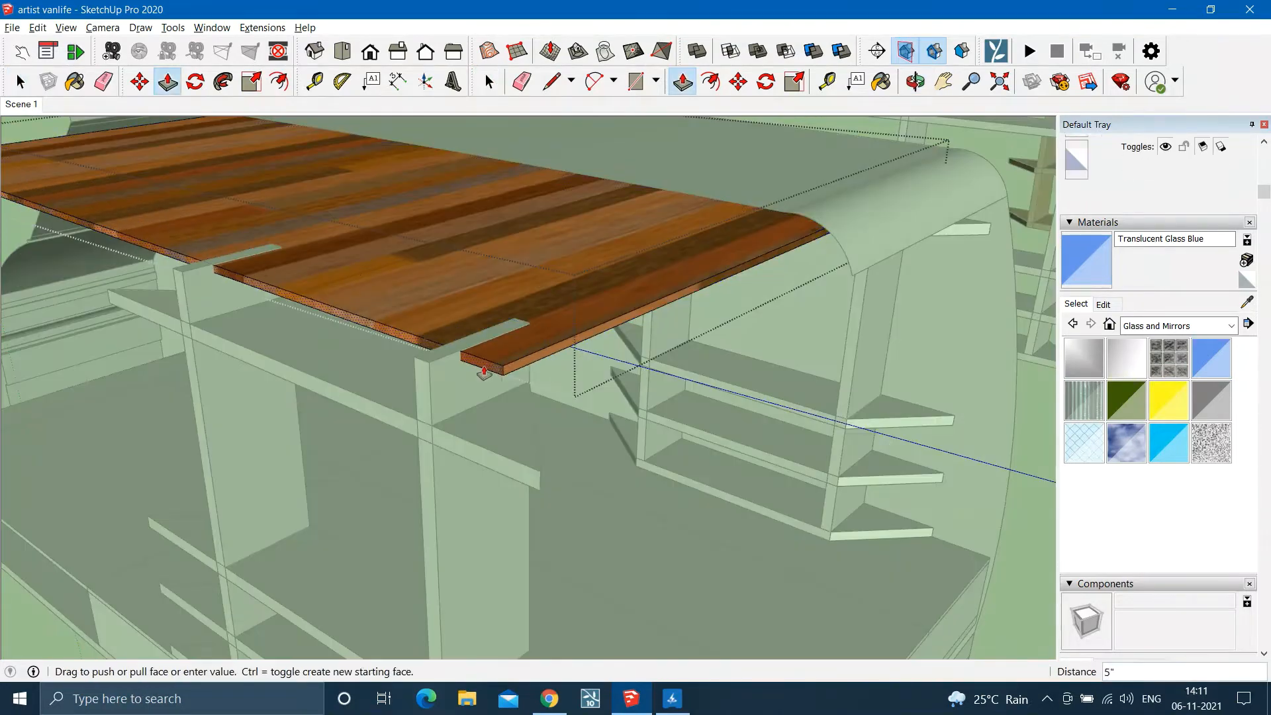
scroll(559, 439, down, 2)
middle_drag(559, 440, 400, 412)
click(717, 357)
key(space)
middle_drag(717, 357, 457, 392)
scroll(534, 300, down, 3)
scroll(534, 483, down, 2)
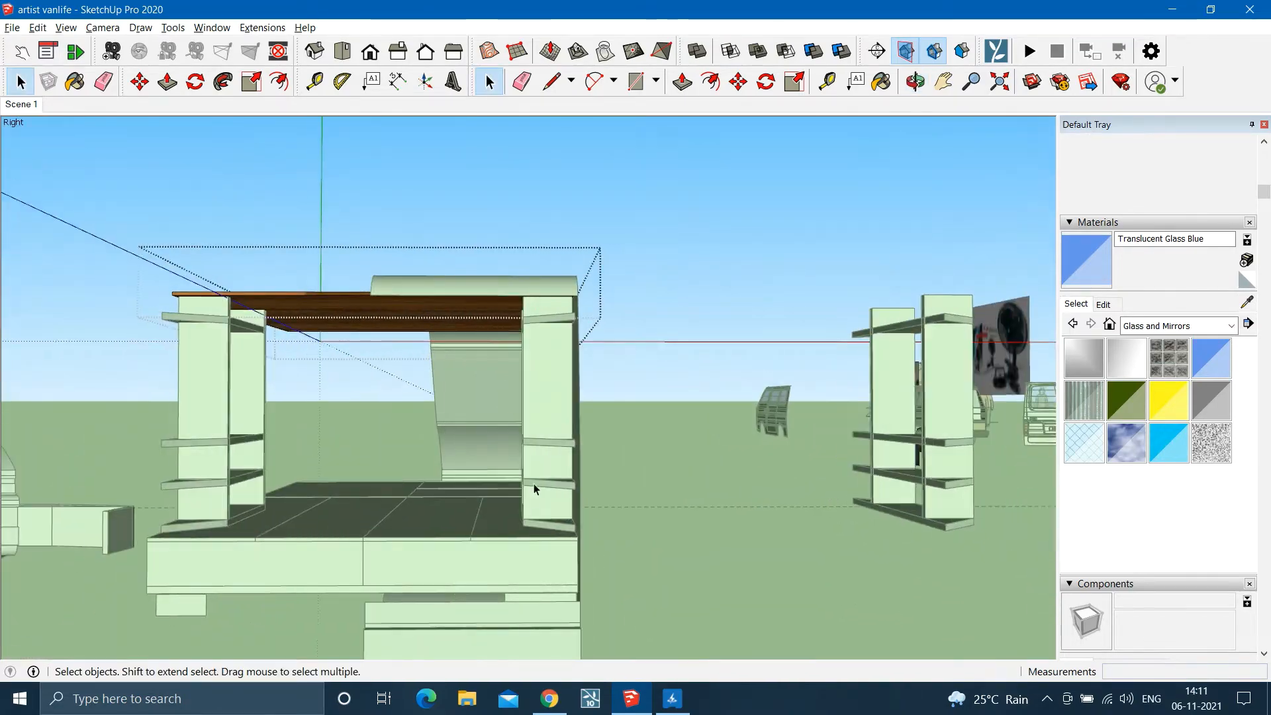
Delete the lowest shelf from both shelf units inside the van.
click(534, 483)
scroll(562, 495, up, 3)
scroll(562, 494, down, 3)
middle_drag(562, 495, 301, 424)
scroll(430, 512, up, 3)
scroll(555, 477, down, 3)
scroll(707, 451, up, 4)
click(708, 450)
scroll(203, 459, down, 3)
scroll(478, 416, up, 5)
Open a vertical divider and push its bottom face up flush with the underside of the lowest remaining shelf.
double_click(475, 411)
triple_click(476, 411)
scroll(400, 340, up, 4)
key(p)
click(357, 509)
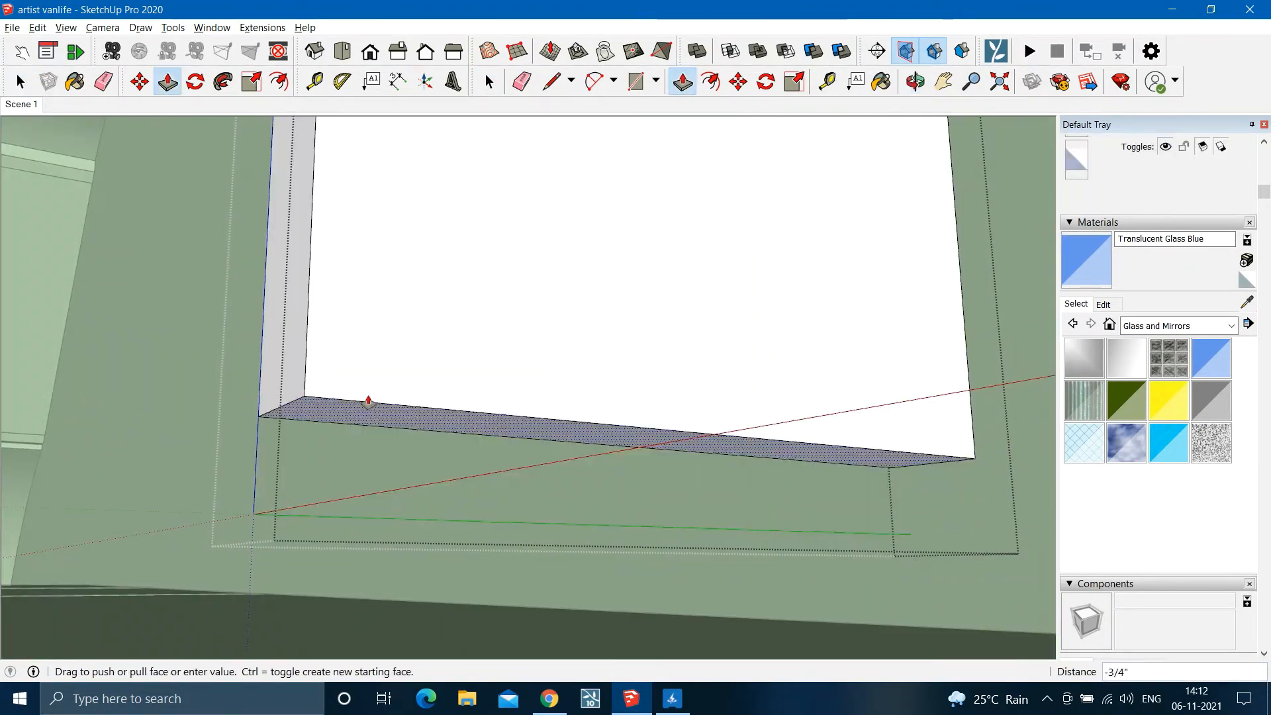
middle_drag(368, 403, 311, 411)
middle_drag(183, 221, 483, 445)
key(space)
key(p)
click(476, 540)
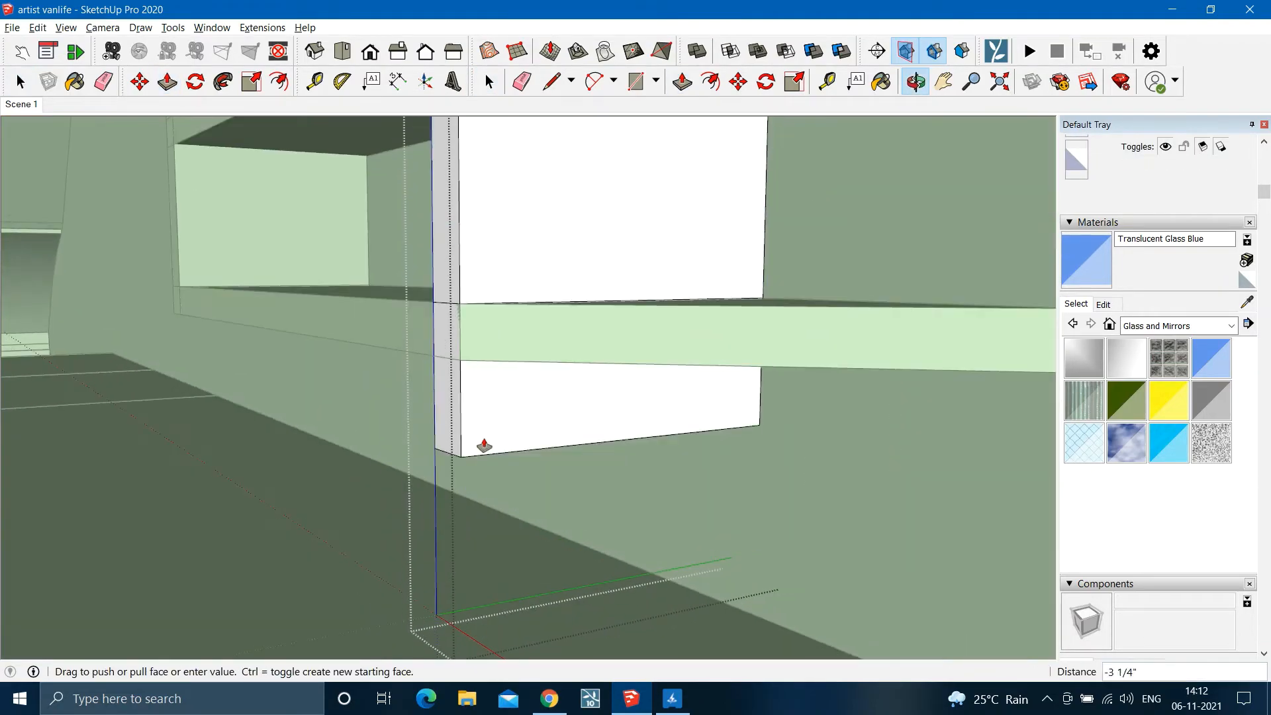
click(478, 359)
key(space)
click(422, 543)
Shorten the near divider of the opposite shelf unit by pushing its bottom face up to the lowest shelf.
scroll(423, 543, down, 5)
middle_drag(422, 543, 554, 461)
scroll(552, 521, up, 5)
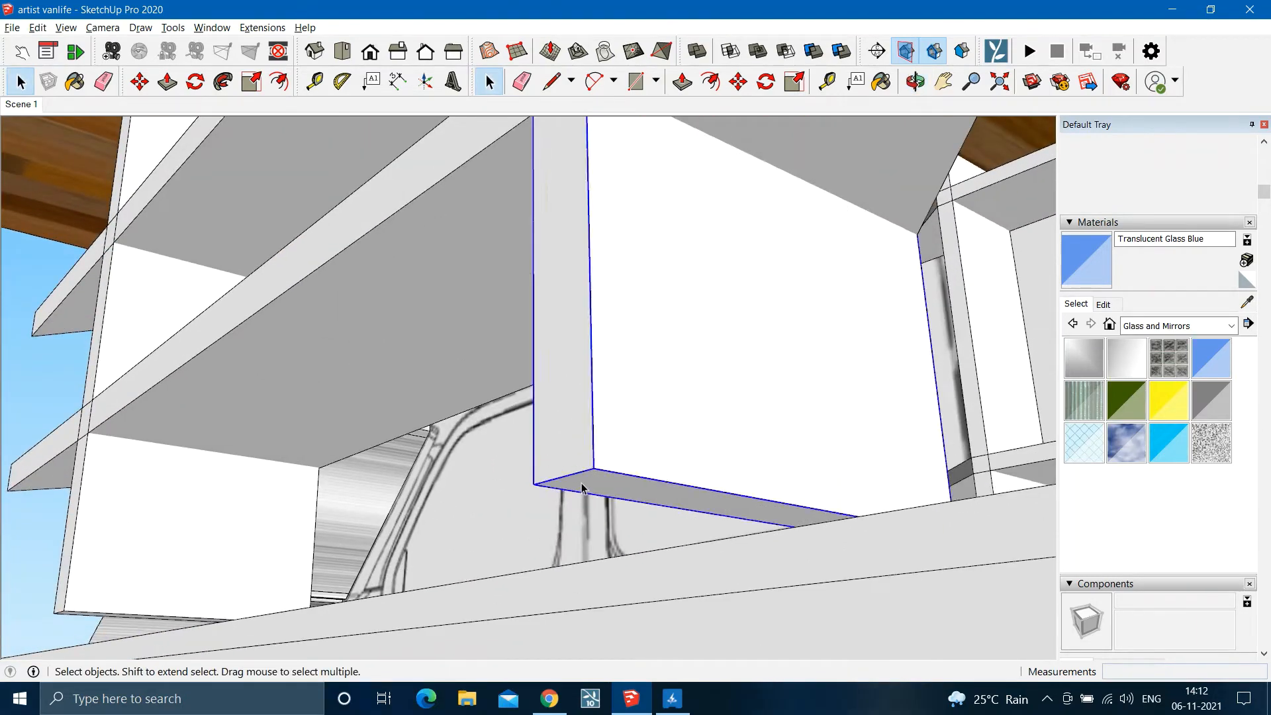
double_click(582, 488)
key(p)
click(577, 492)
click(530, 368)
key(space)
Trim the same unit's far divider by pushing its bottom face up to the lowest shelf, then close the group.
scroll(228, 539, up, 3)
scroll(232, 538, down, 2)
double_click(243, 531)
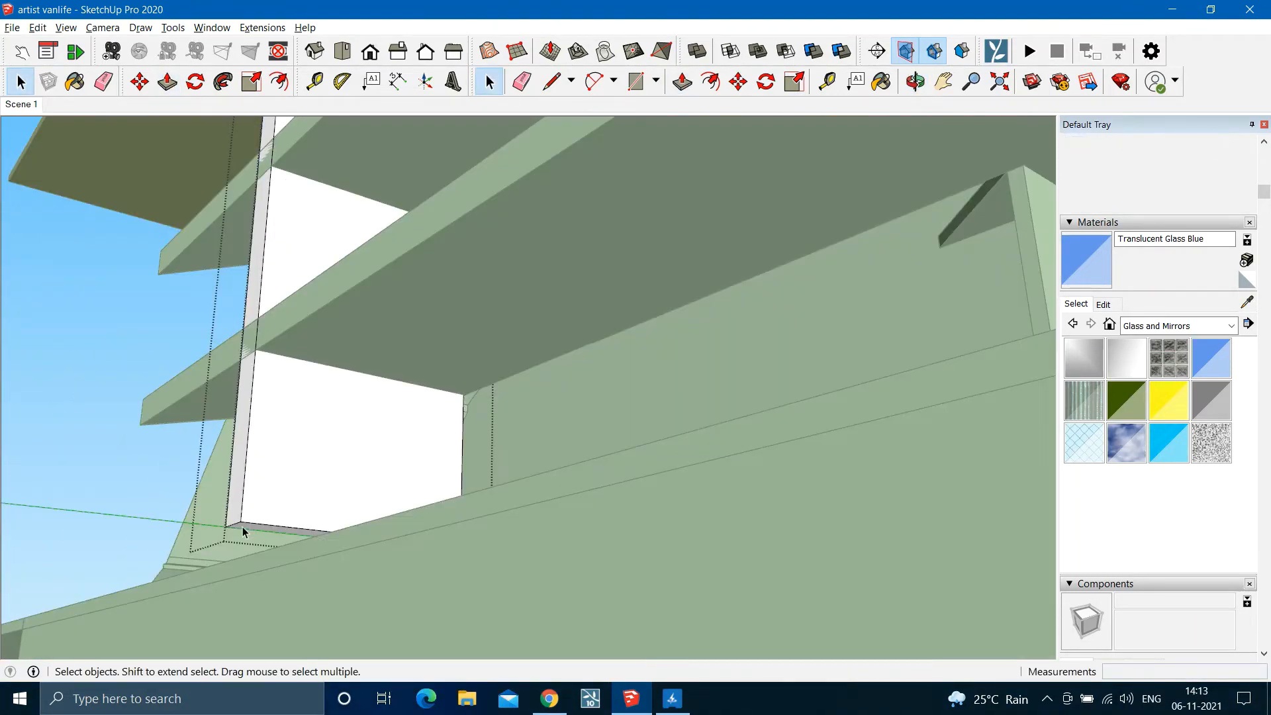
click(229, 401)
key(space)
click(179, 551)
scroll(179, 551, down, 3)
scroll(244, 622, down, 5)
middle_drag(178, 550, 356, 593)
scroll(354, 594, down, 5)
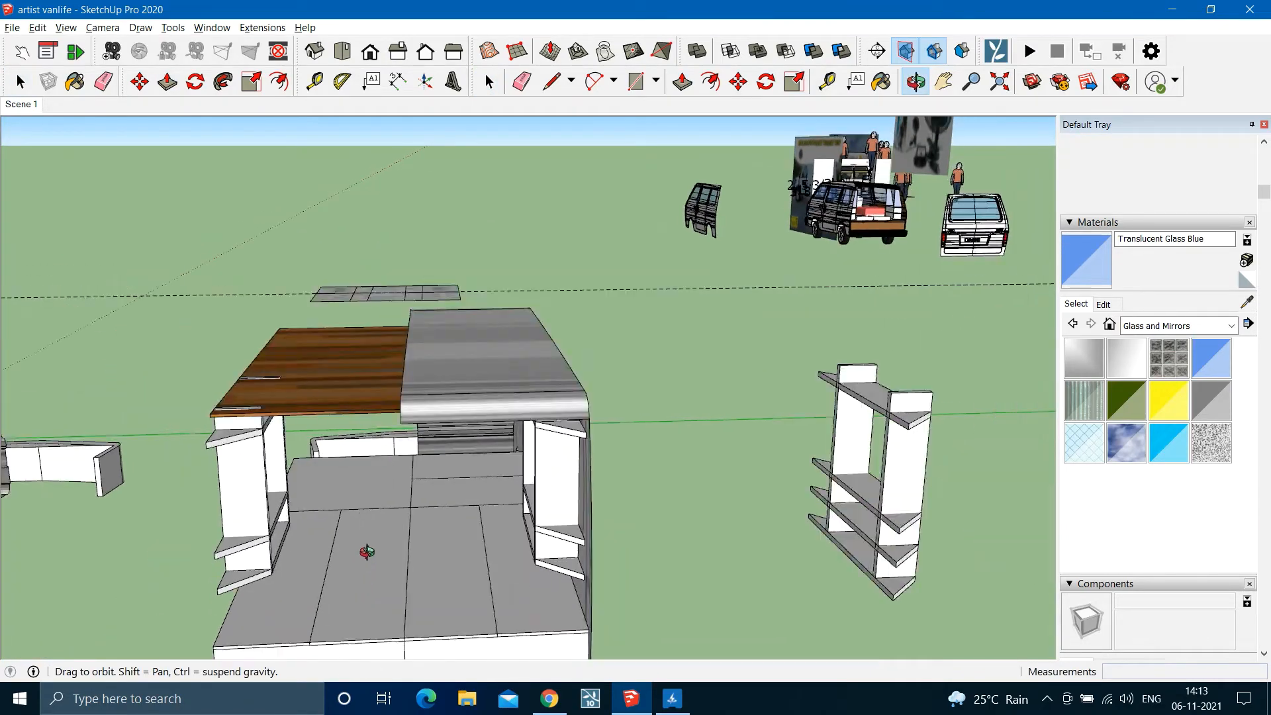
Unhide the red Cot+Bed mattress on the bed platform and select its half beside the van's side wall.
middle_drag(363, 548, 391, 503)
scroll(539, 431, up, 4)
shift+middle_drag(850, 143, 583, 403)
scroll(539, 431, down, 8)
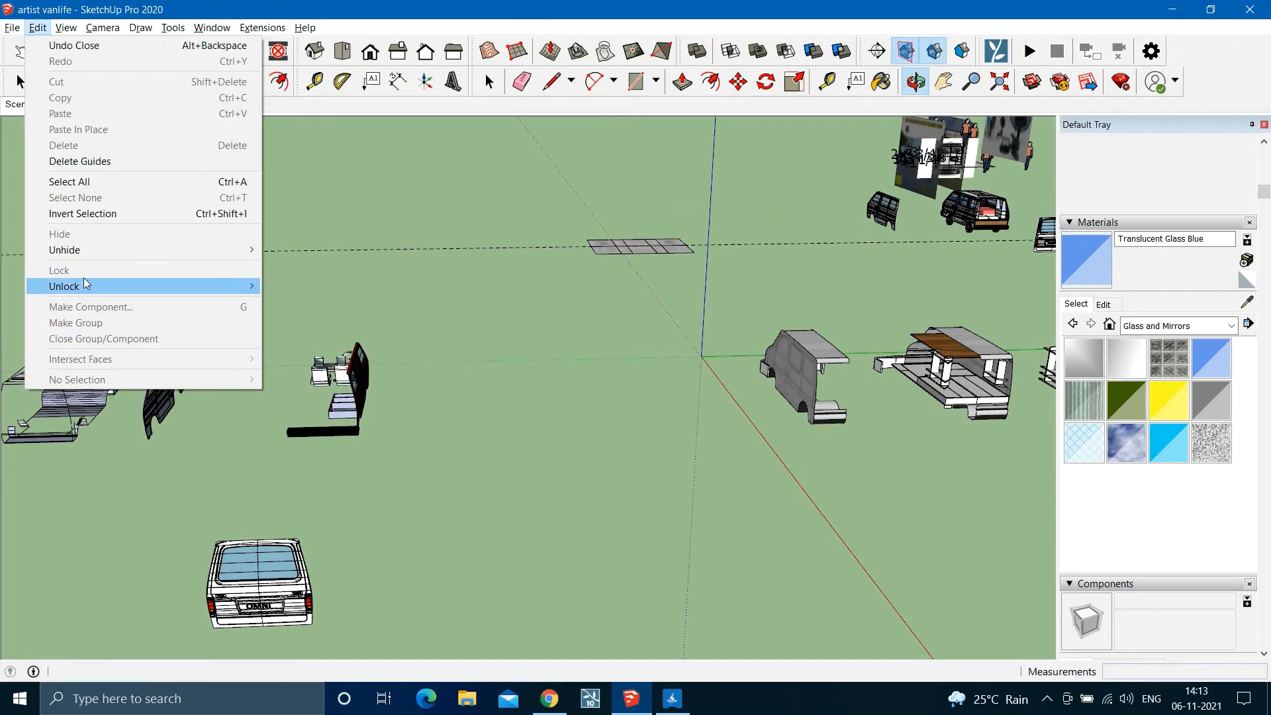
scroll(723, 360, up, 8)
middle_drag(724, 361, 614, 304)
scroll(732, 313, up, 3)
click(734, 315)
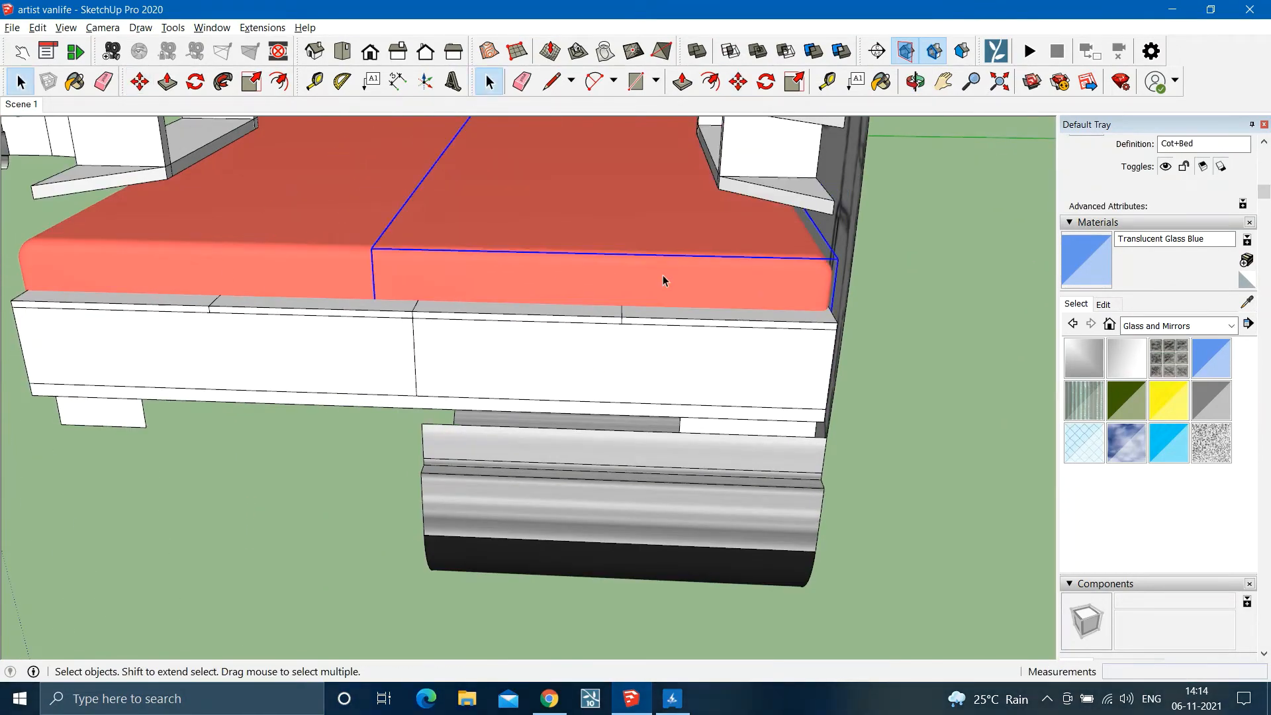
scroll(505, 250, down, 5)
middle_drag(505, 250, 736, 244)
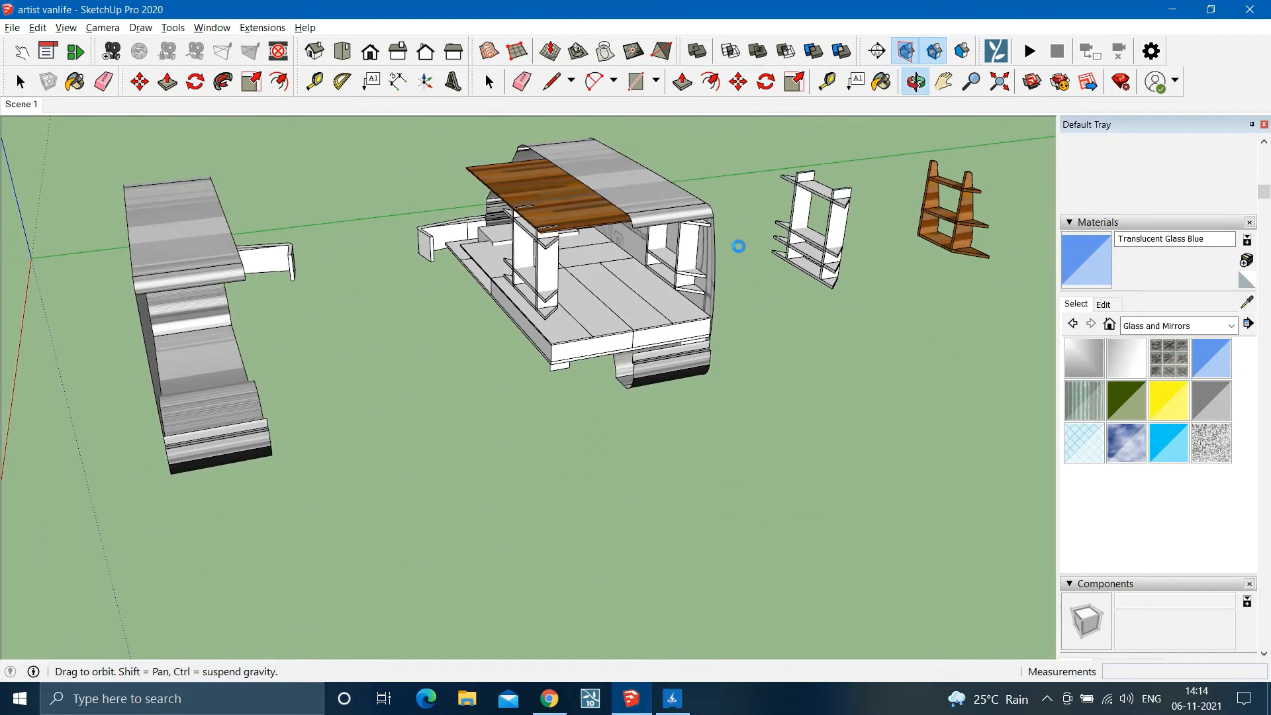
middle_drag(670, 340, 662, 285)
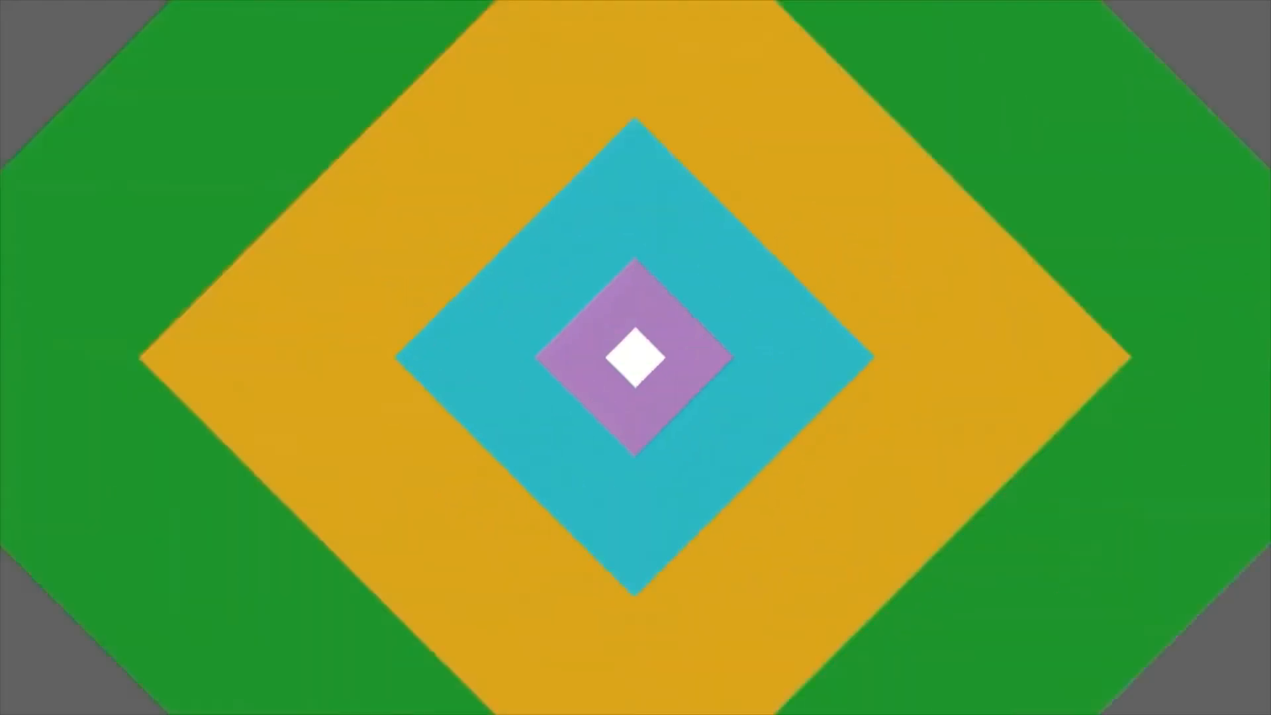